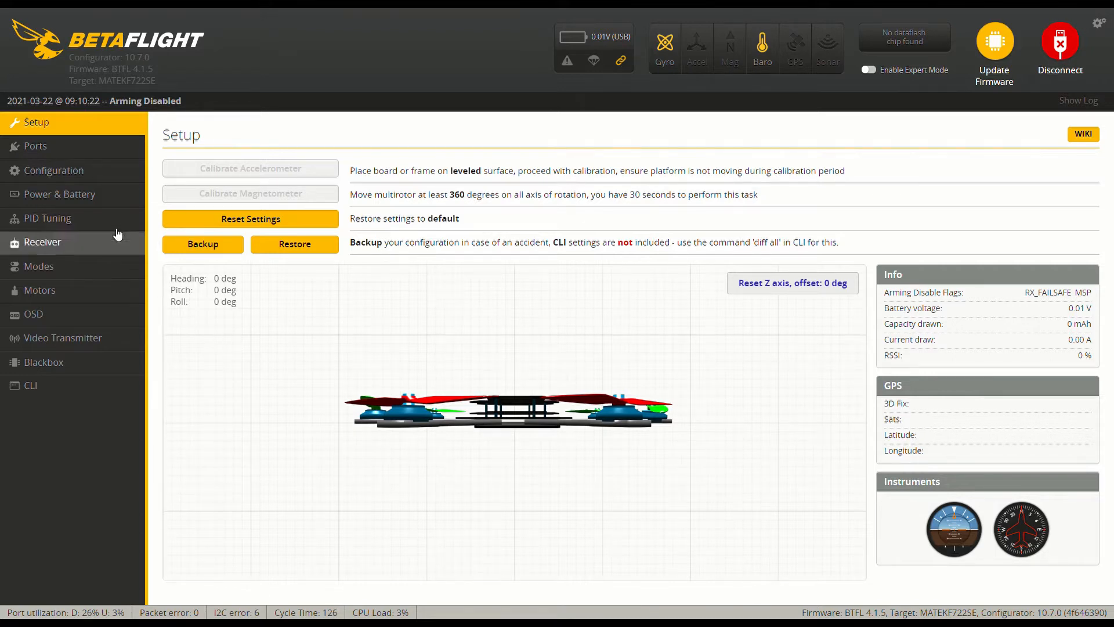
Step: Review the serial port assignments, then the mixer, ESC, system, receiver and other feature settings in Configuration
click(68, 149)
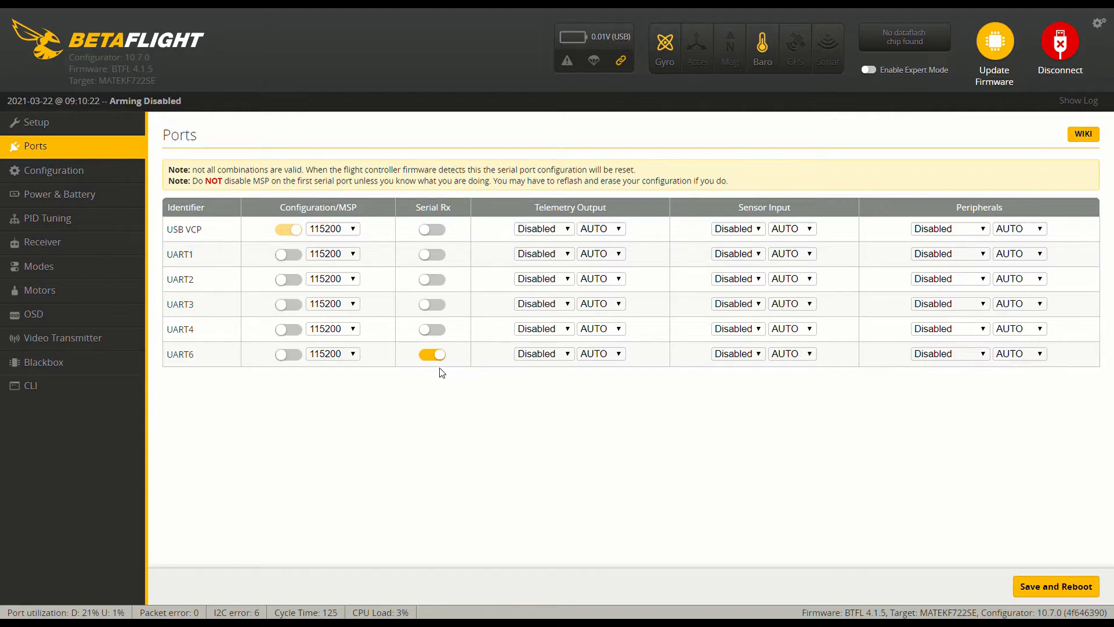
click(25, 174)
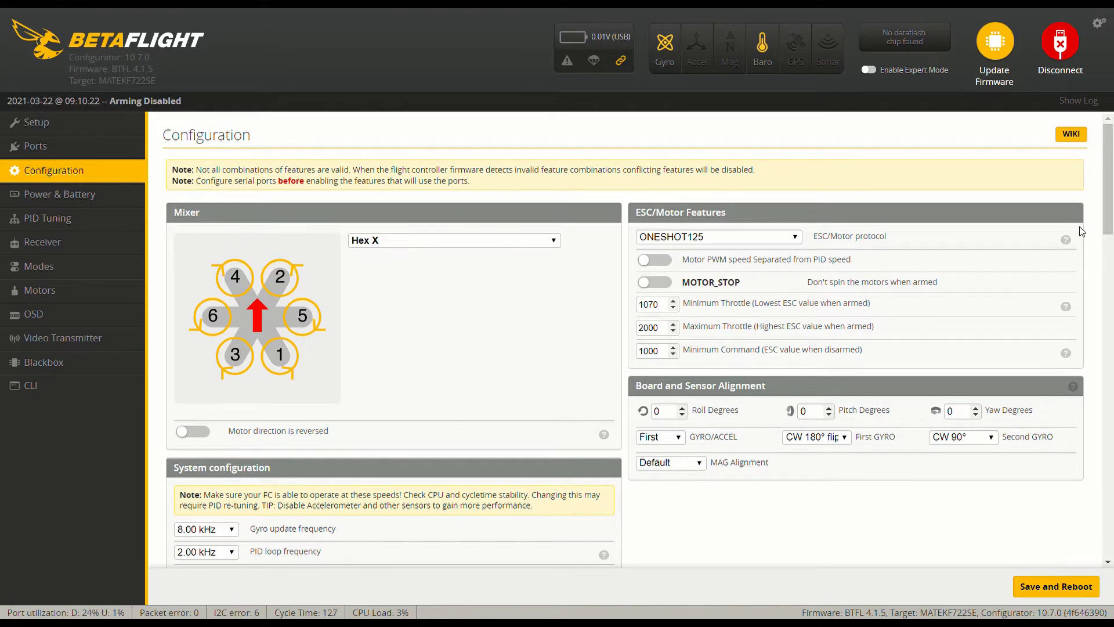
drag(1109, 213, 1111, 231)
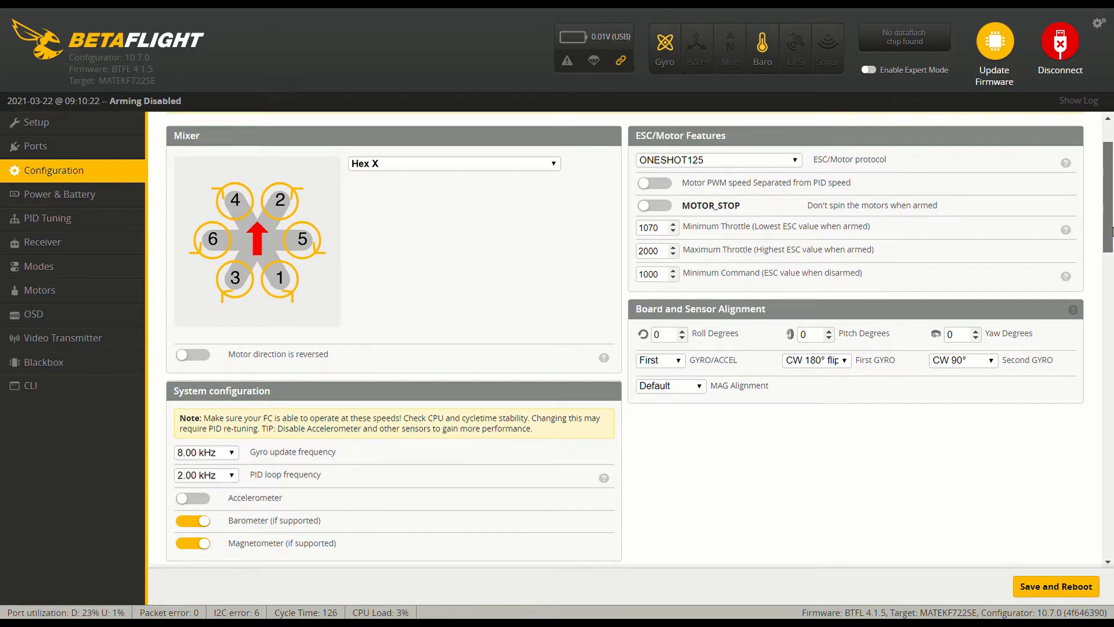
drag(1113, 231, 1113, 233)
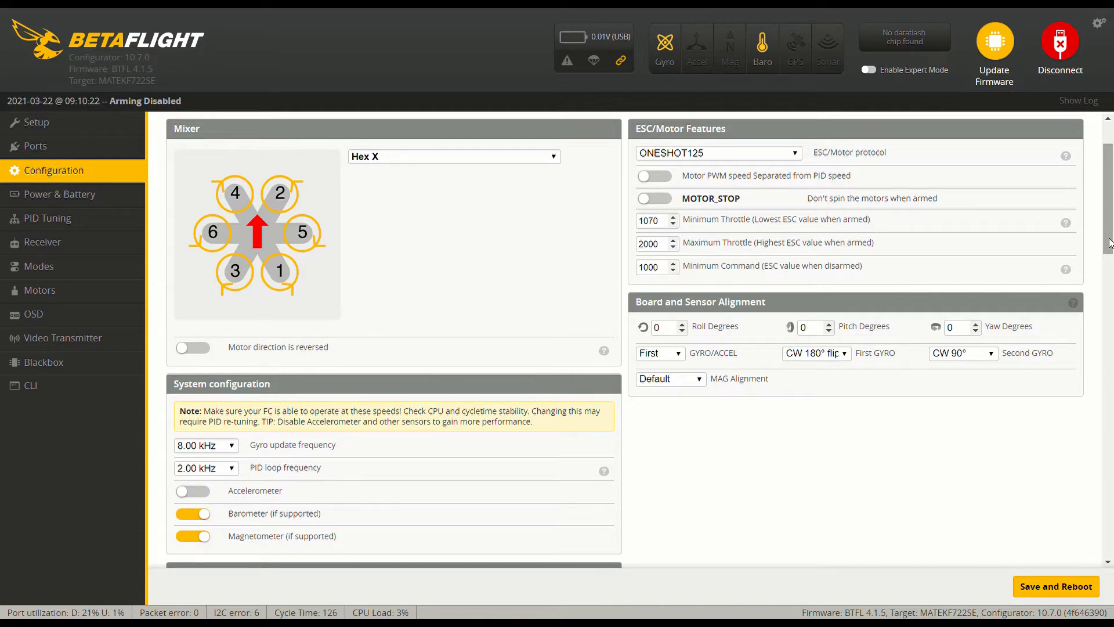
drag(1109, 244, 1109, 321)
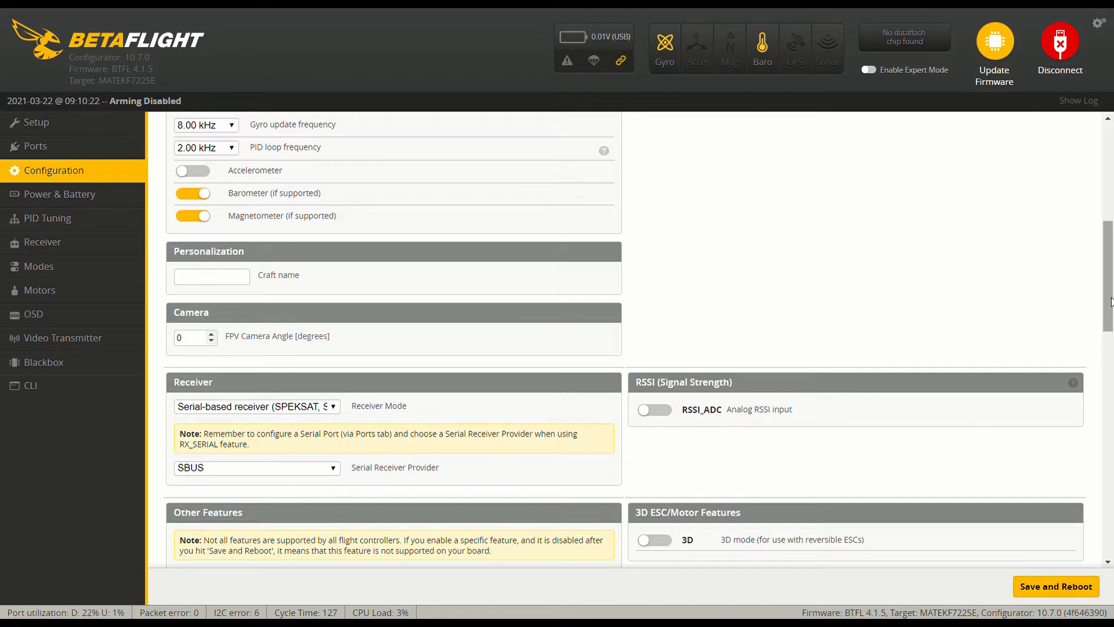
drag(1110, 301, 1110, 343)
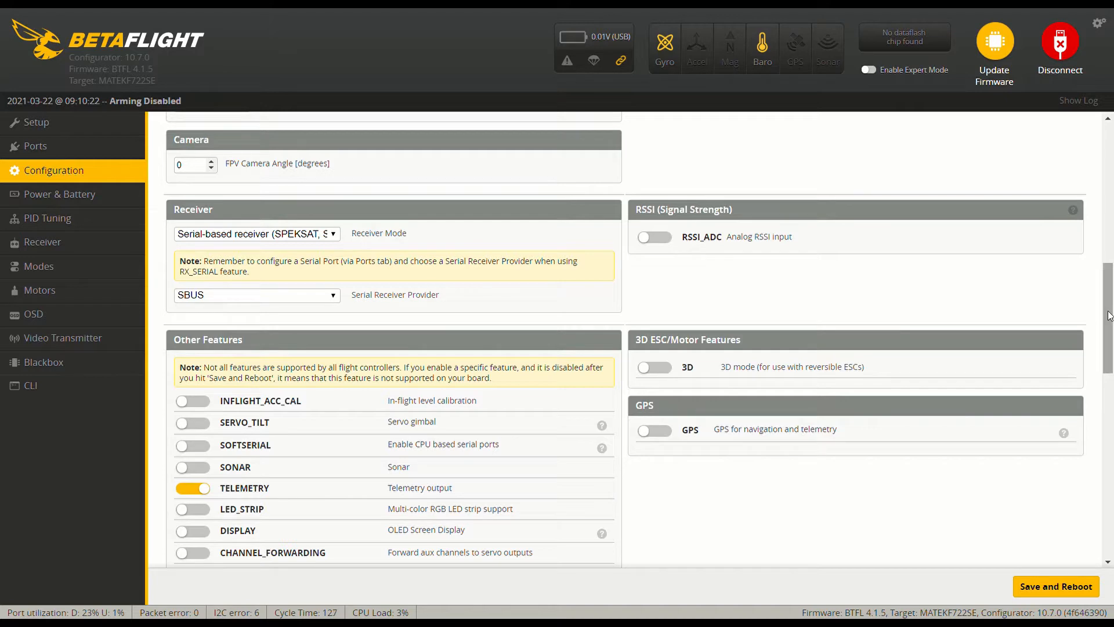
drag(1110, 318, 1111, 169)
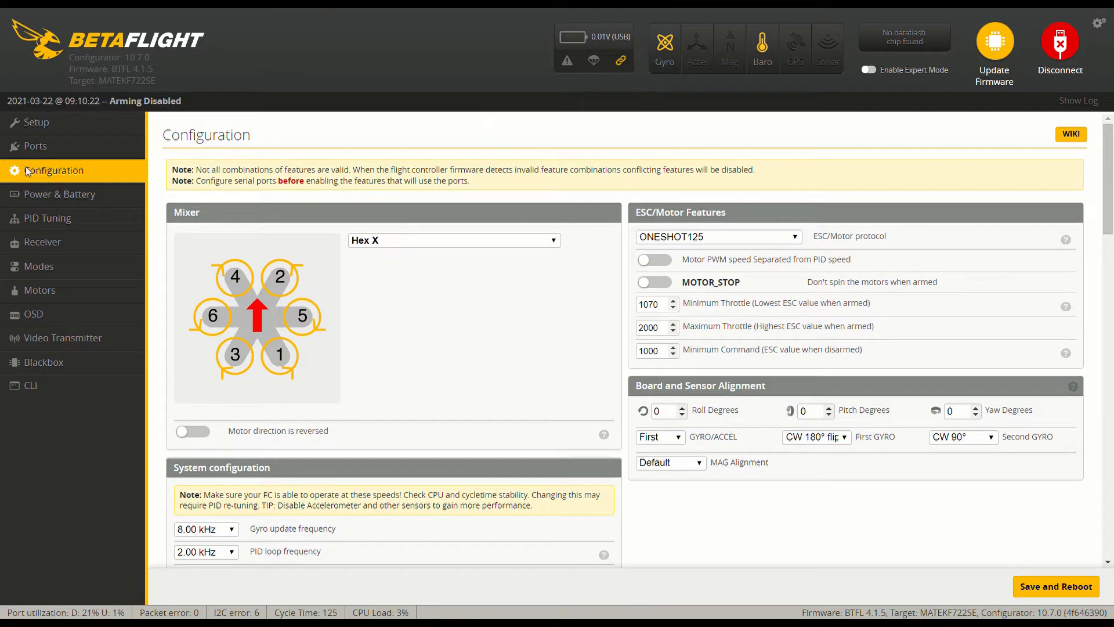
Step: Examine the Power & Battery settings and the PID profile, rateprofile and filter settings in PID Tuning
click(63, 197)
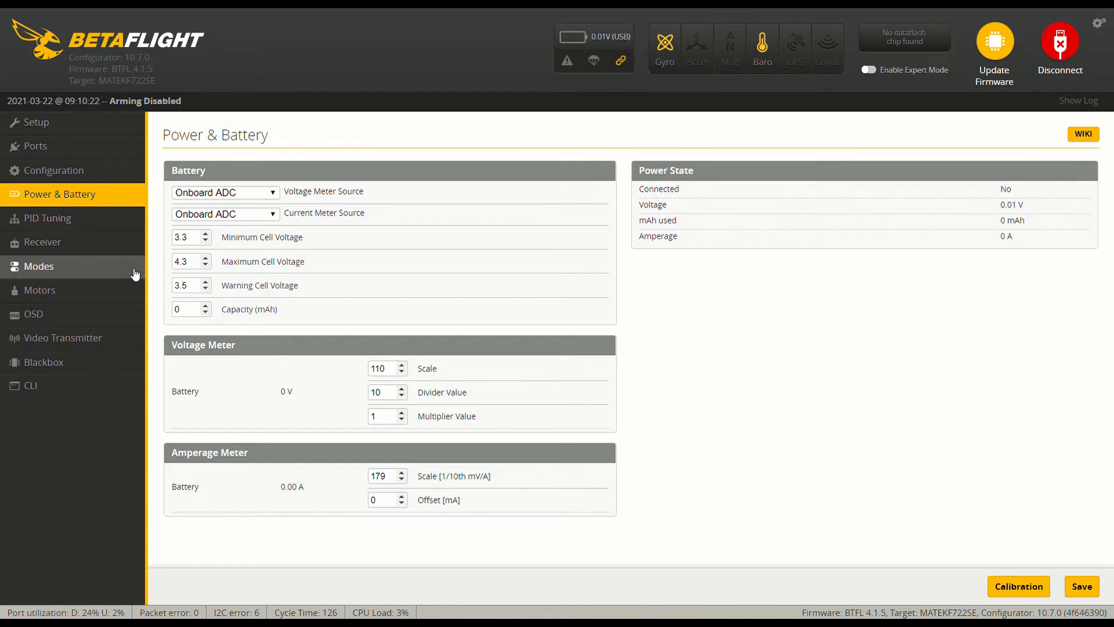
click(64, 218)
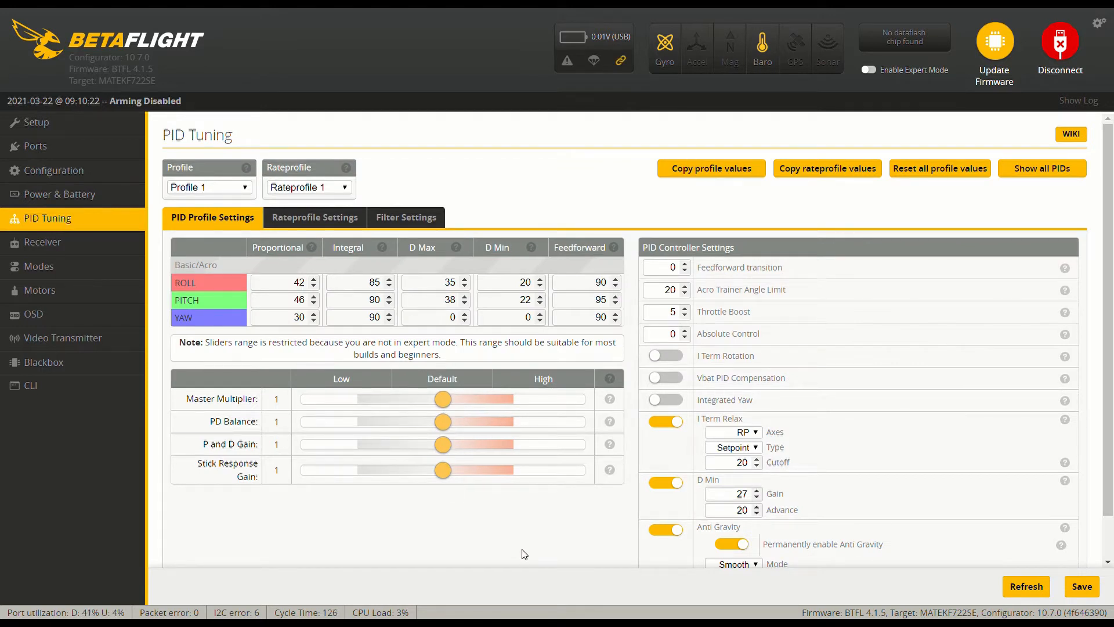
click(331, 218)
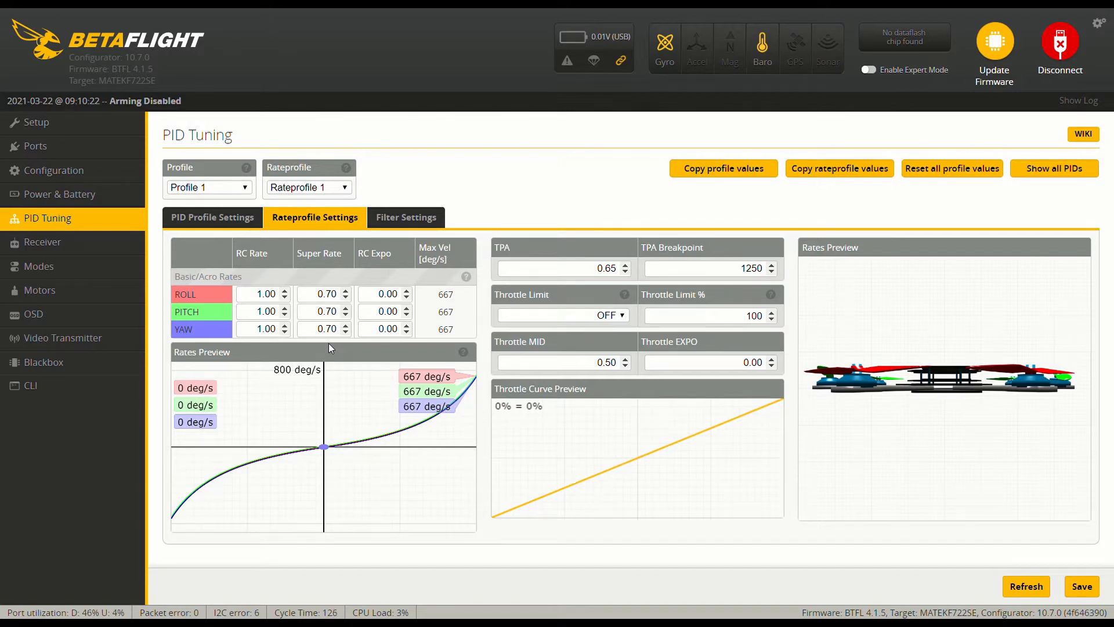
click(410, 214)
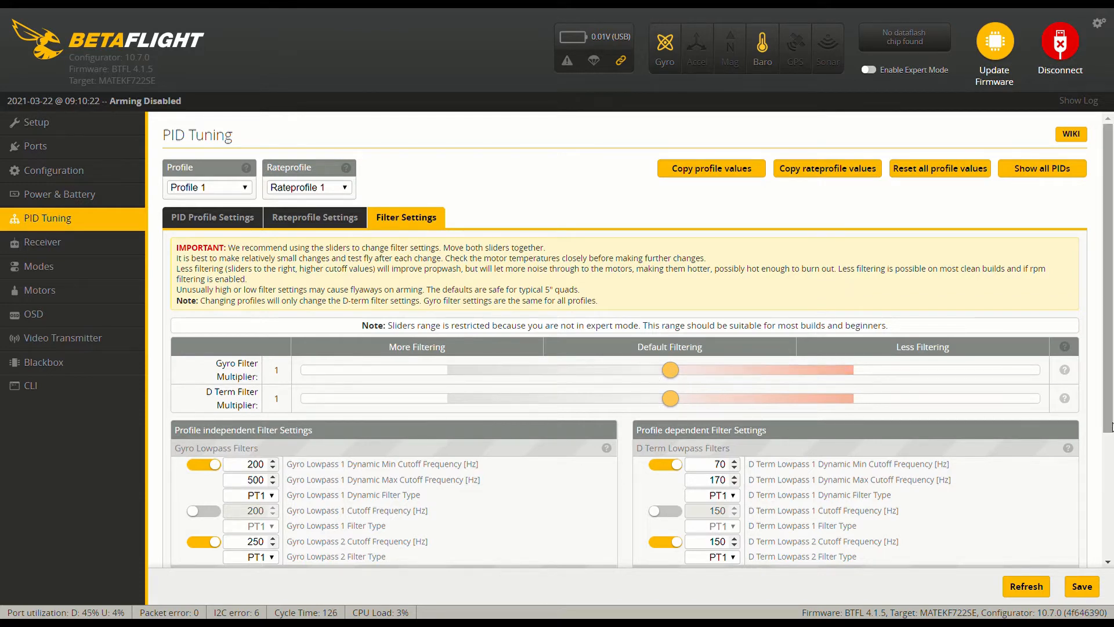
drag(1109, 416, 1108, 543)
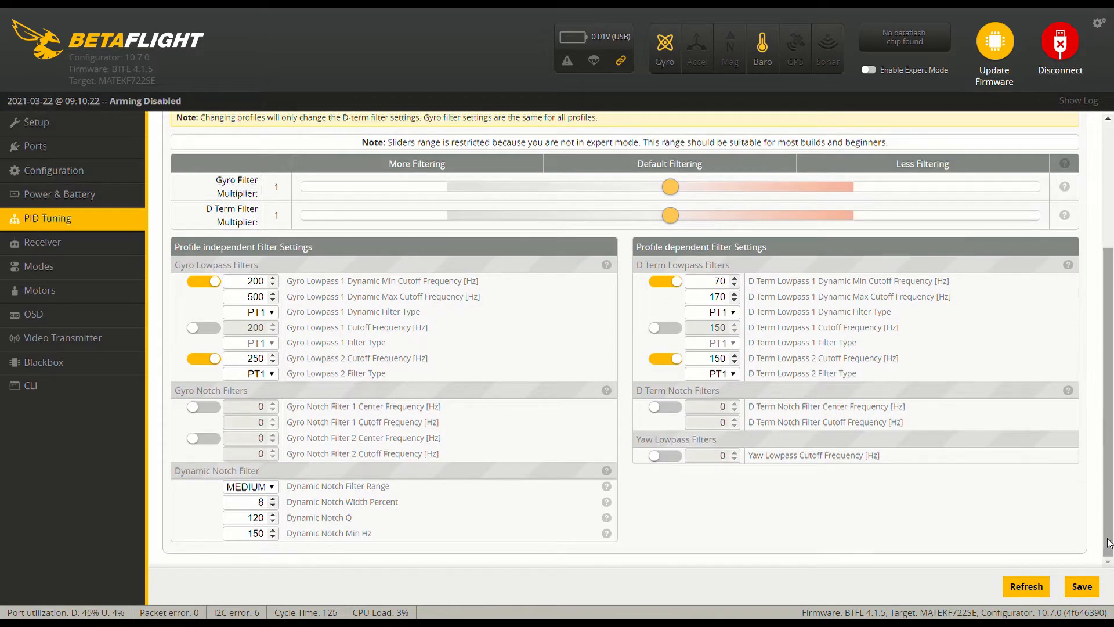
drag(1110, 475, 1111, 323)
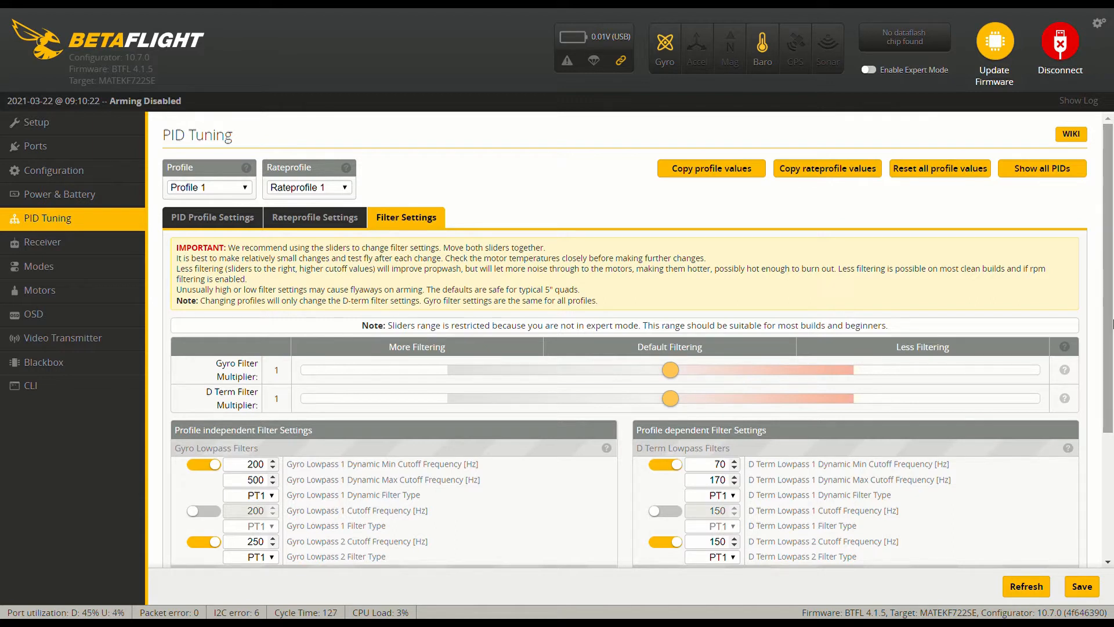
Step: Set the receiver's channel map to TAER1234, save it, and look over the remaining receiver settings
click(70, 250)
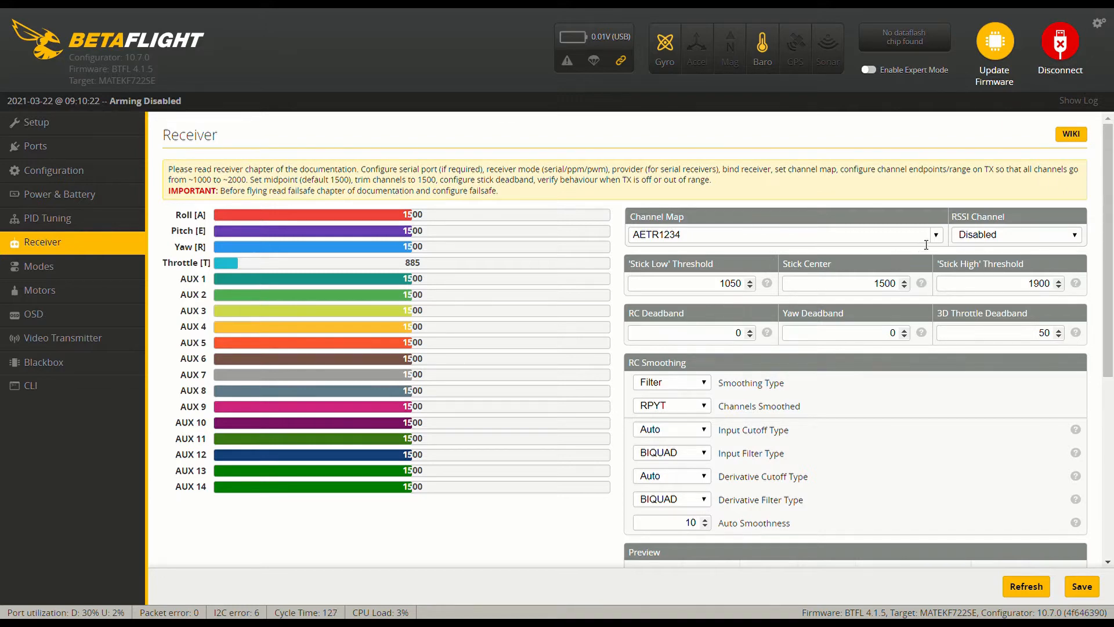
click(779, 307)
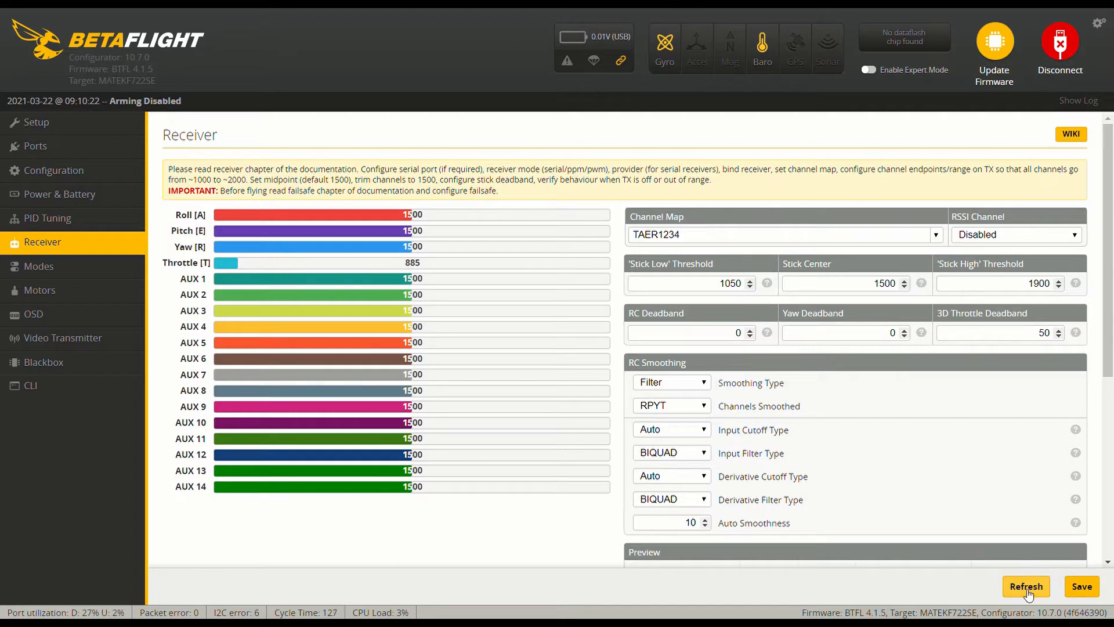
click(1089, 588)
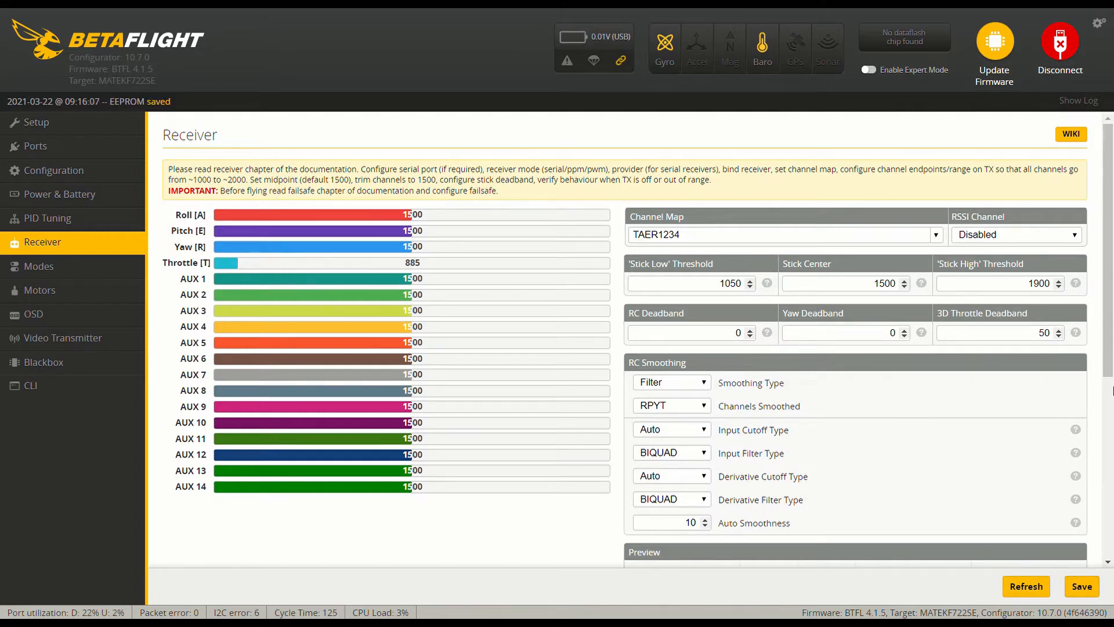
drag(1111, 337, 1111, 510)
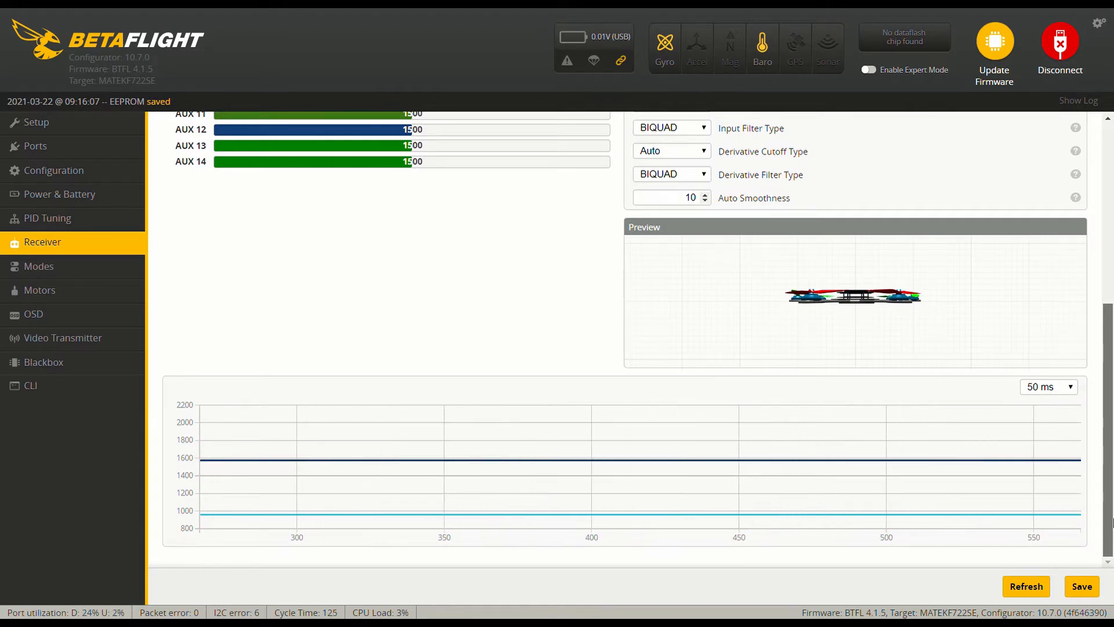
drag(1113, 523, 1107, 271)
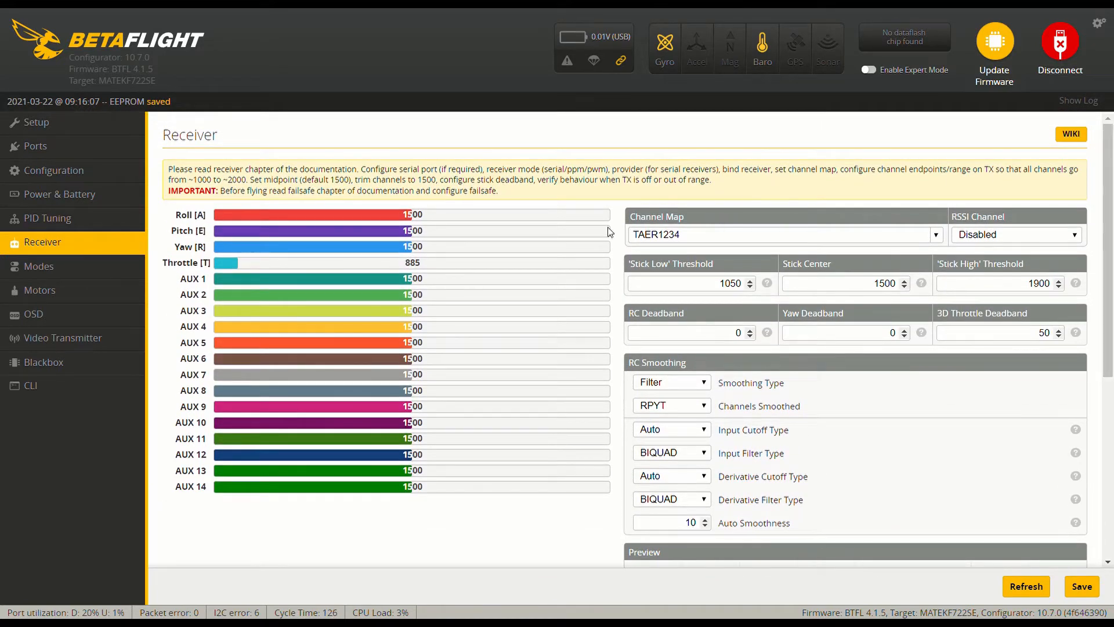
Step: Add an ARM mode range on AUX 1 spanning 1200 to 2100
click(92, 272)
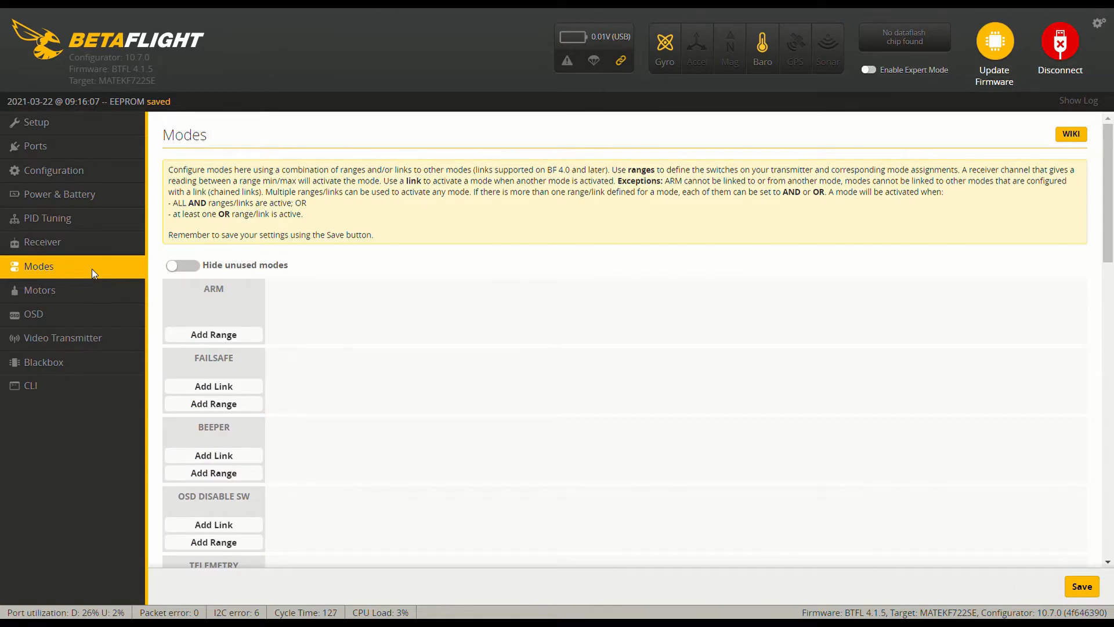
click(231, 336)
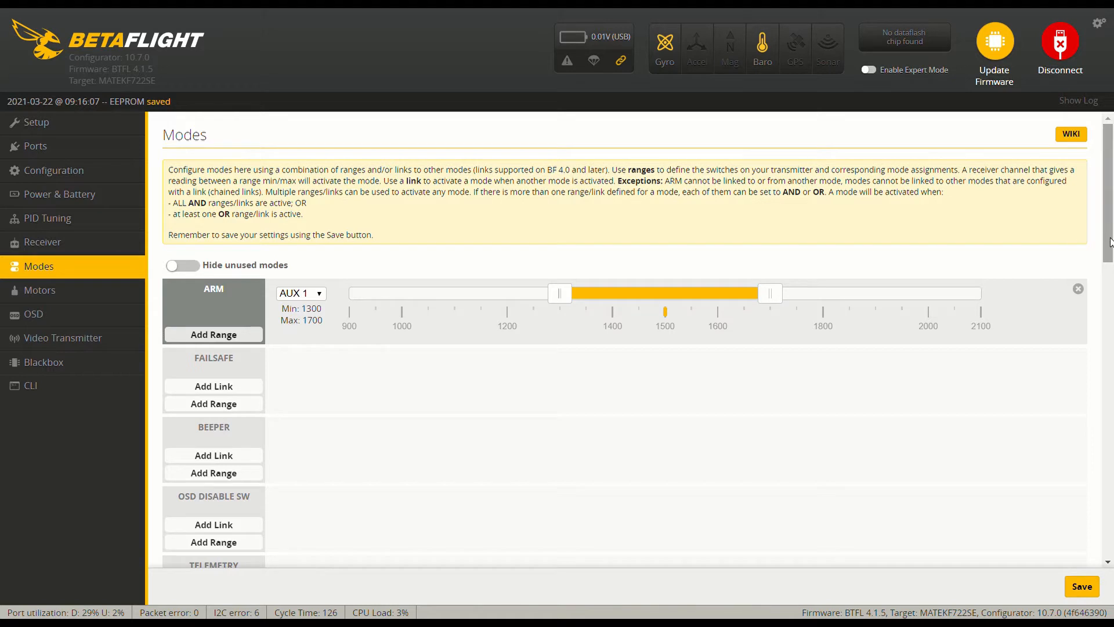
drag(771, 293, 1018, 292)
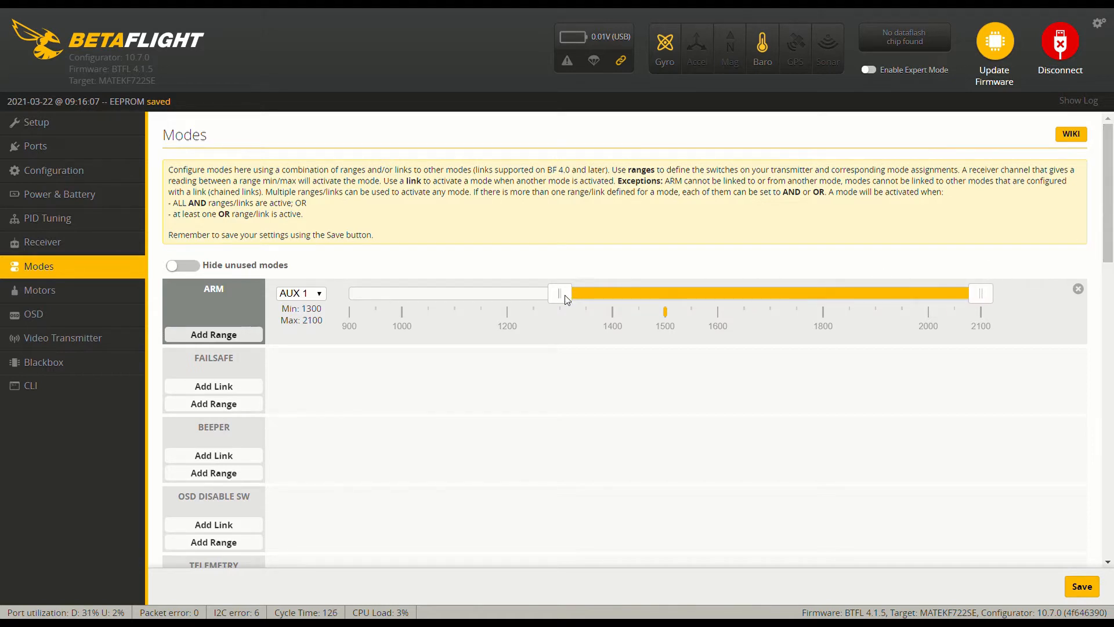
drag(566, 300, 510, 296)
Step: Add an FPV ANGLE MIX mode range on AUX 2 spanning 1300 to 1700 and save the modes
drag(1108, 233, 1112, 523)
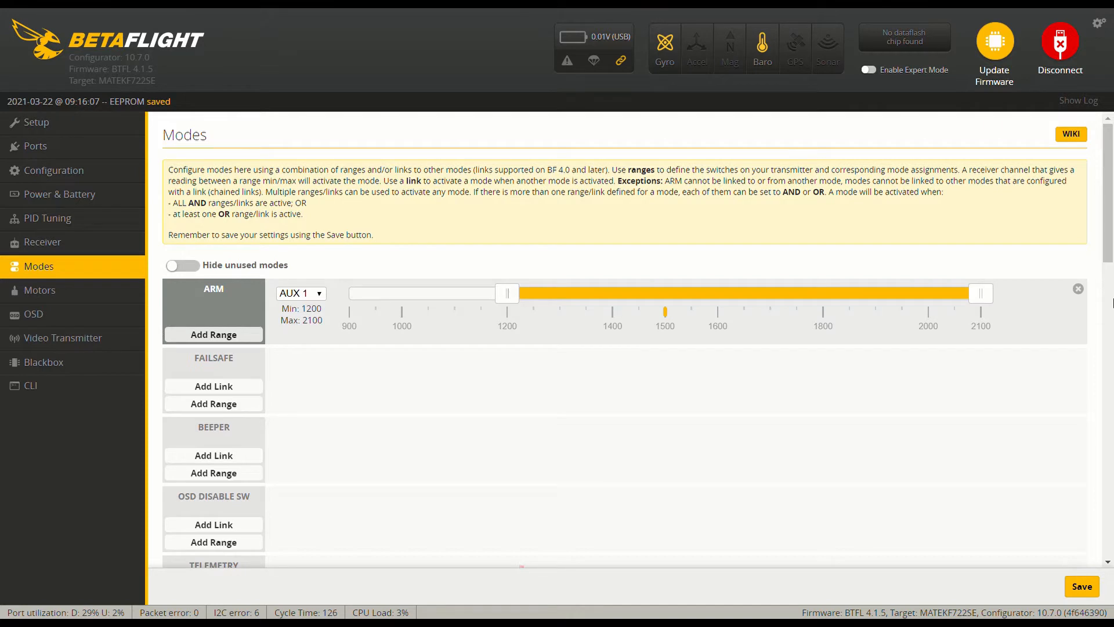
click(1108, 347)
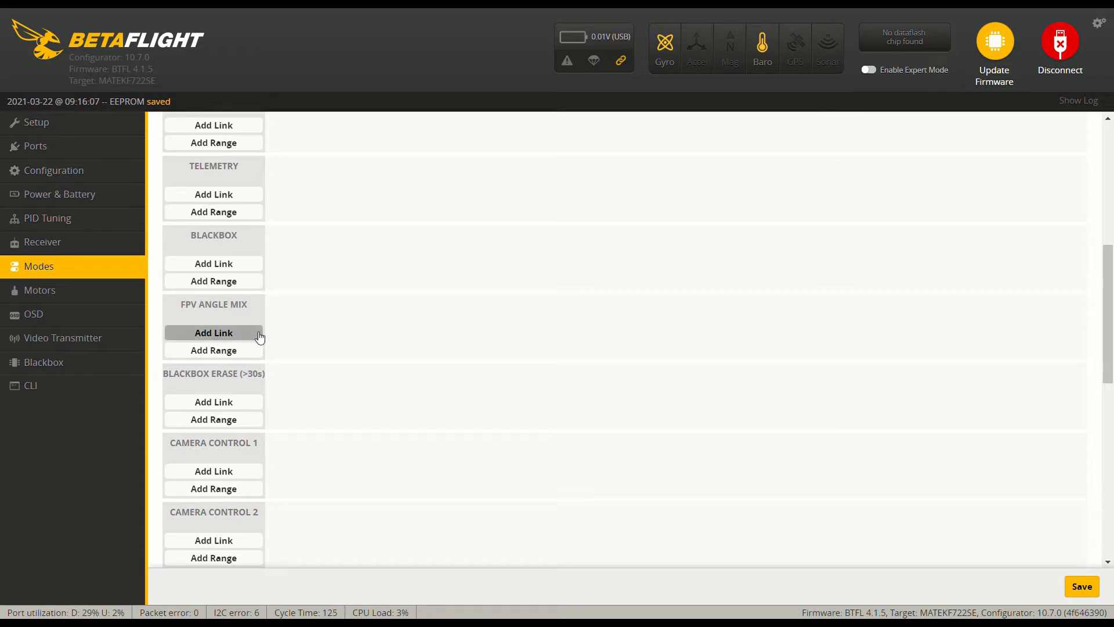
click(212, 351)
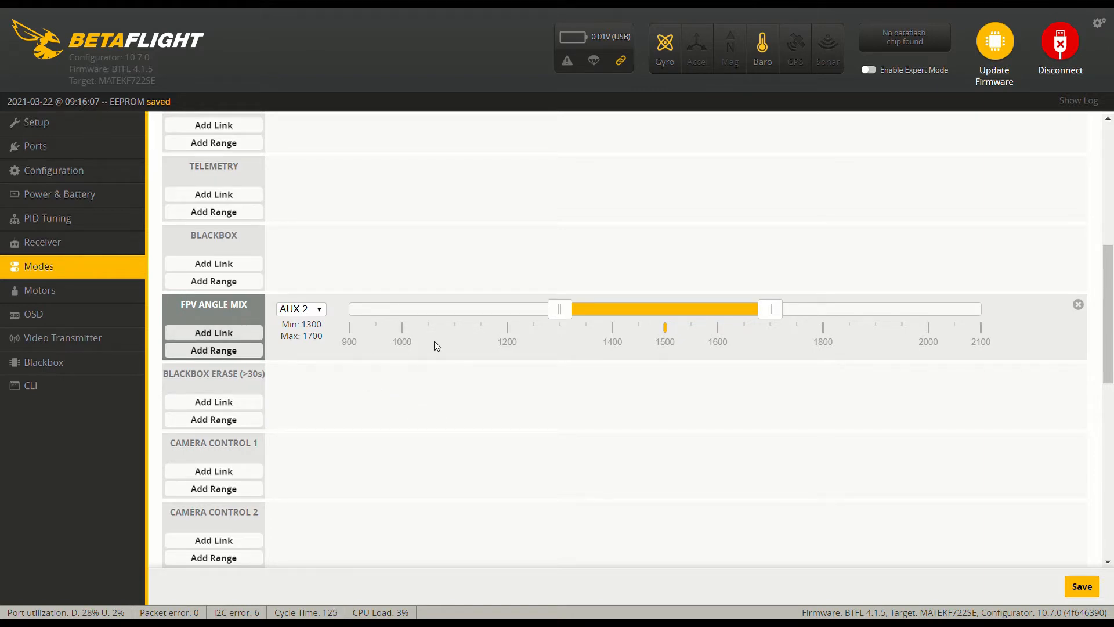
click(1089, 589)
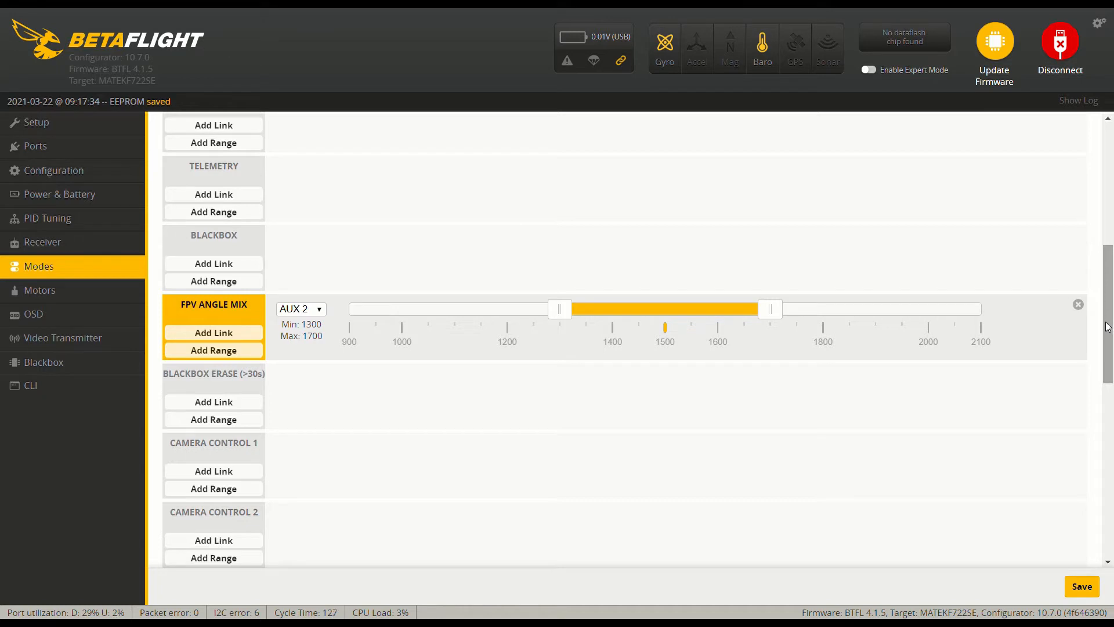
Step: Add a BEEPER mode range on AUX 3 spanning 1300 to 2100 and save the modes
drag(1110, 328, 1110, 510)
drag(1110, 579, 1110, 194)
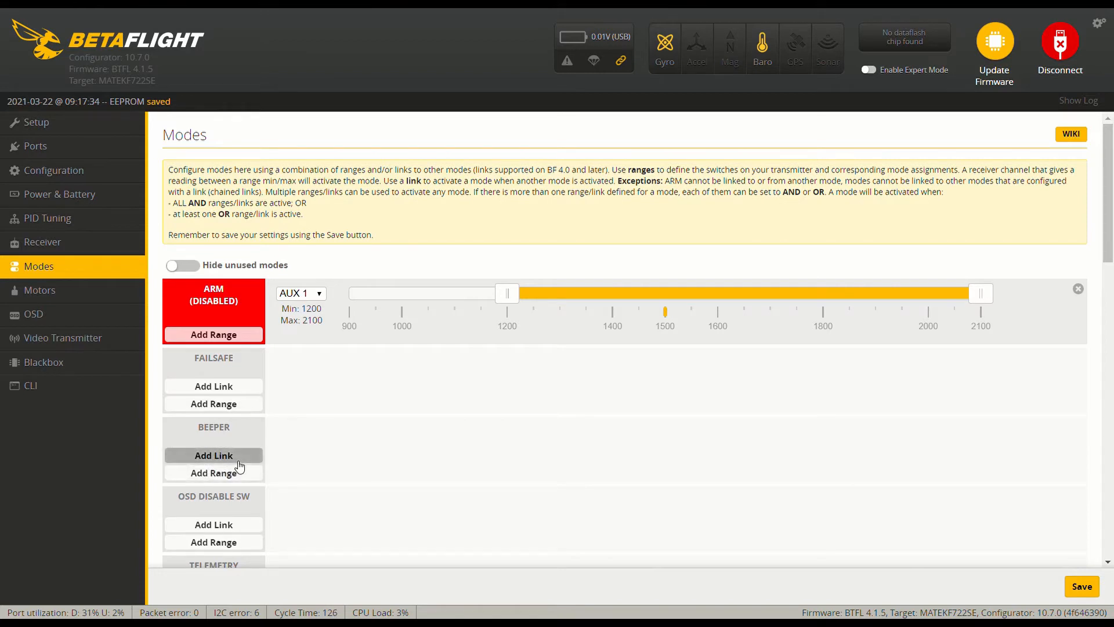
click(226, 481)
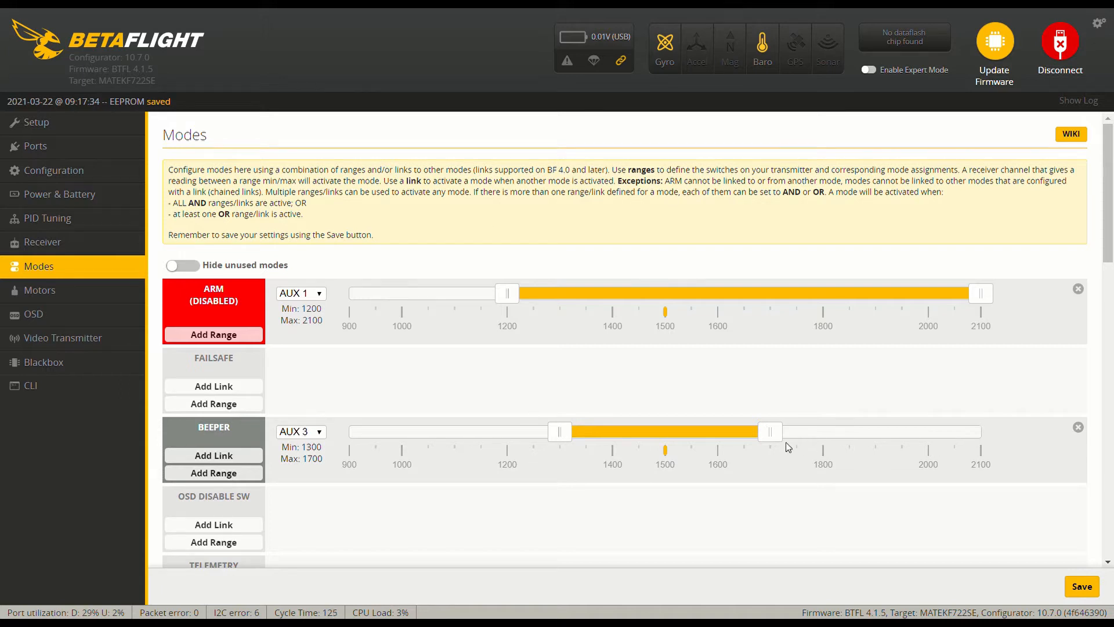
drag(773, 437, 992, 434)
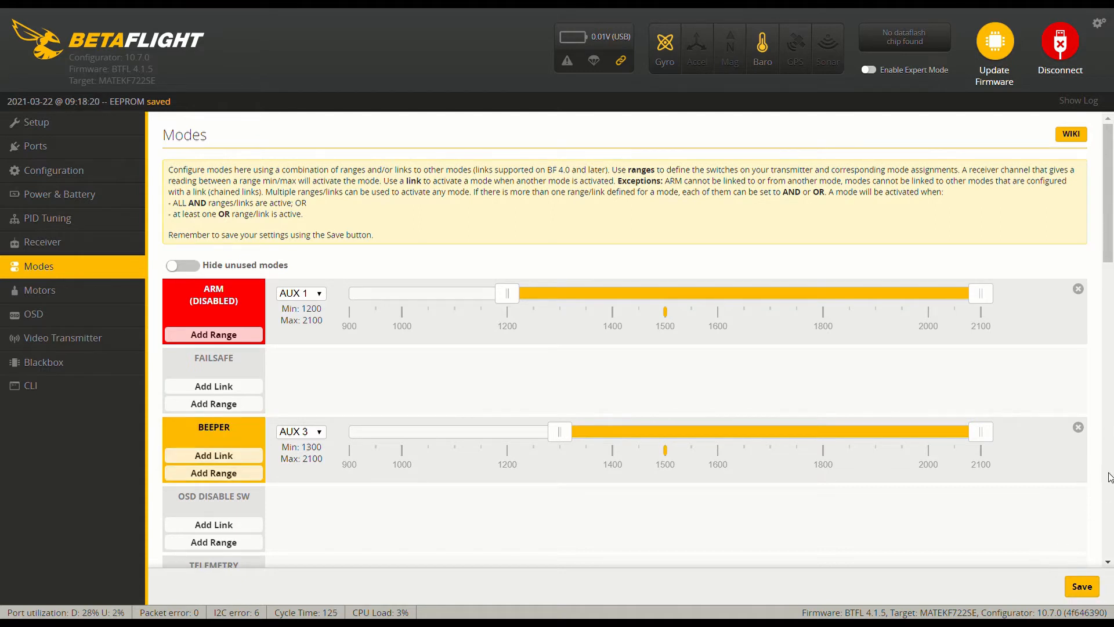
click(1082, 588)
Step: Check the FPV ANGLE MIX range, then examine the Motors page and the OSD elements, timers and alarms
drag(1109, 267, 1110, 384)
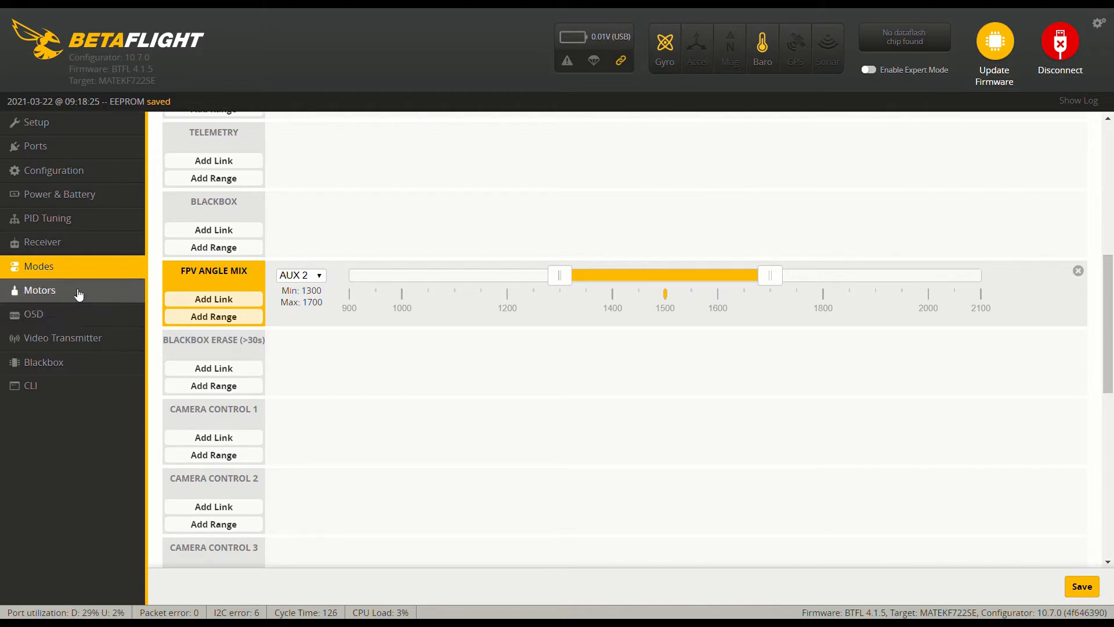
click(78, 291)
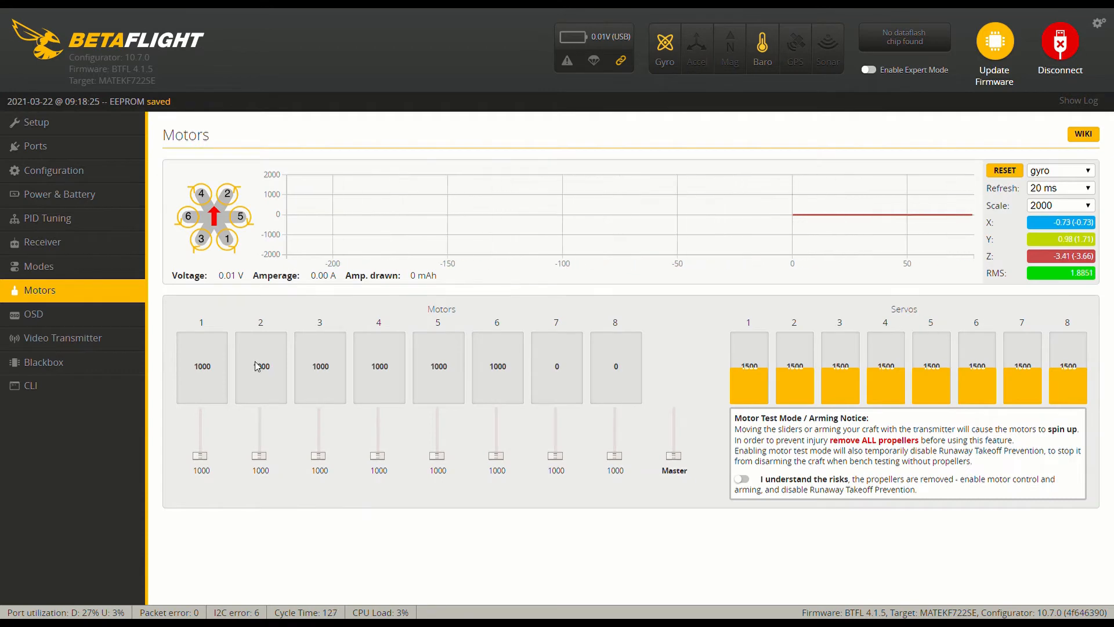
click(111, 313)
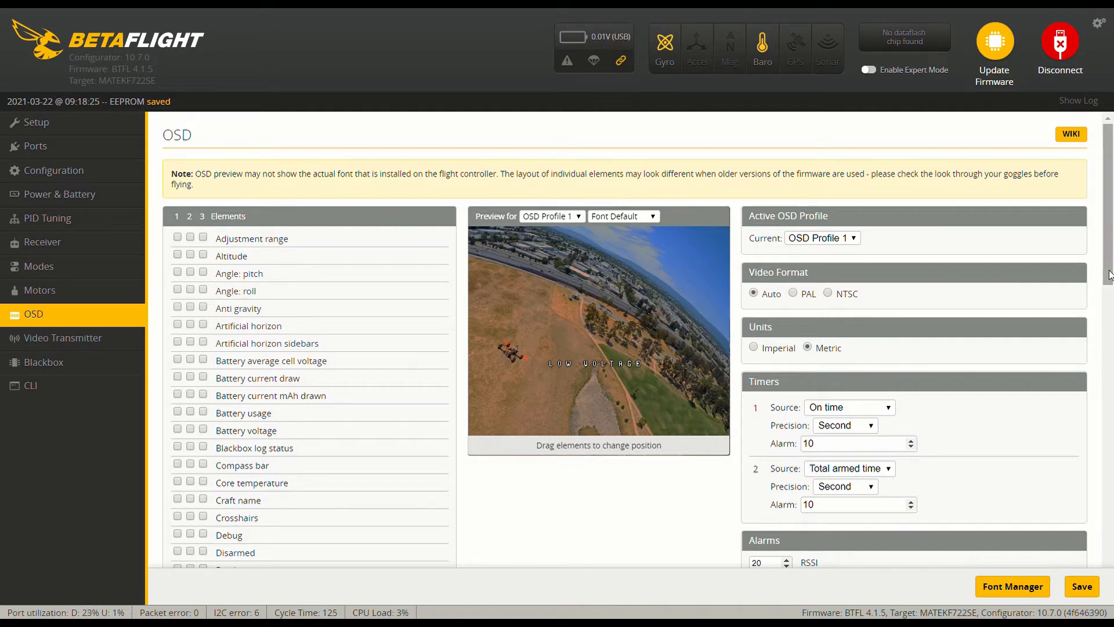
drag(1109, 274, 1110, 312)
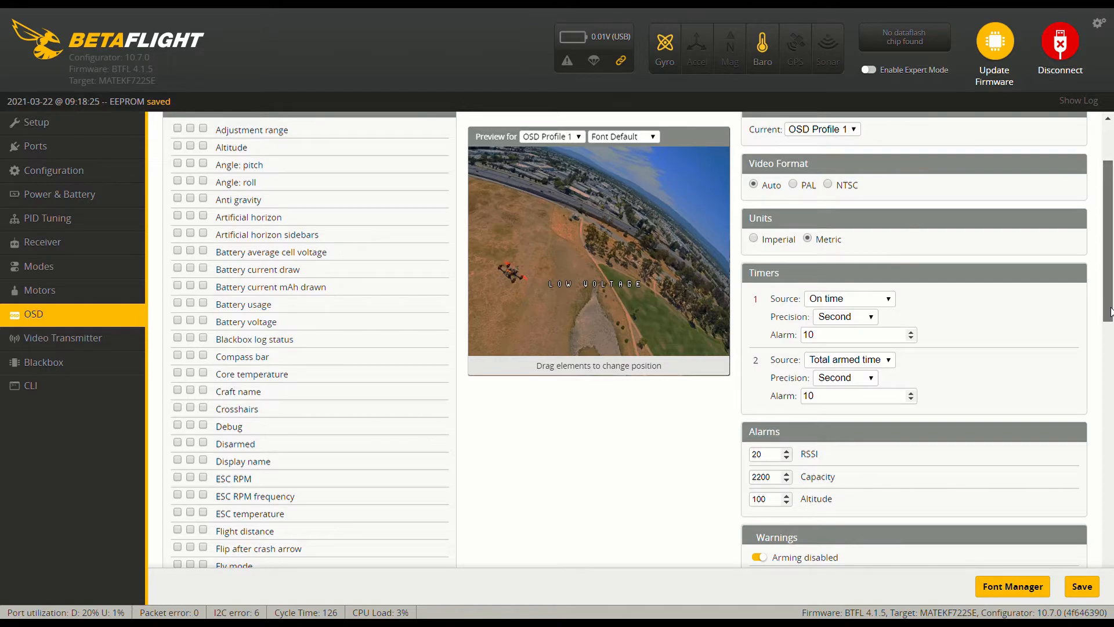
drag(1109, 312, 1106, 262)
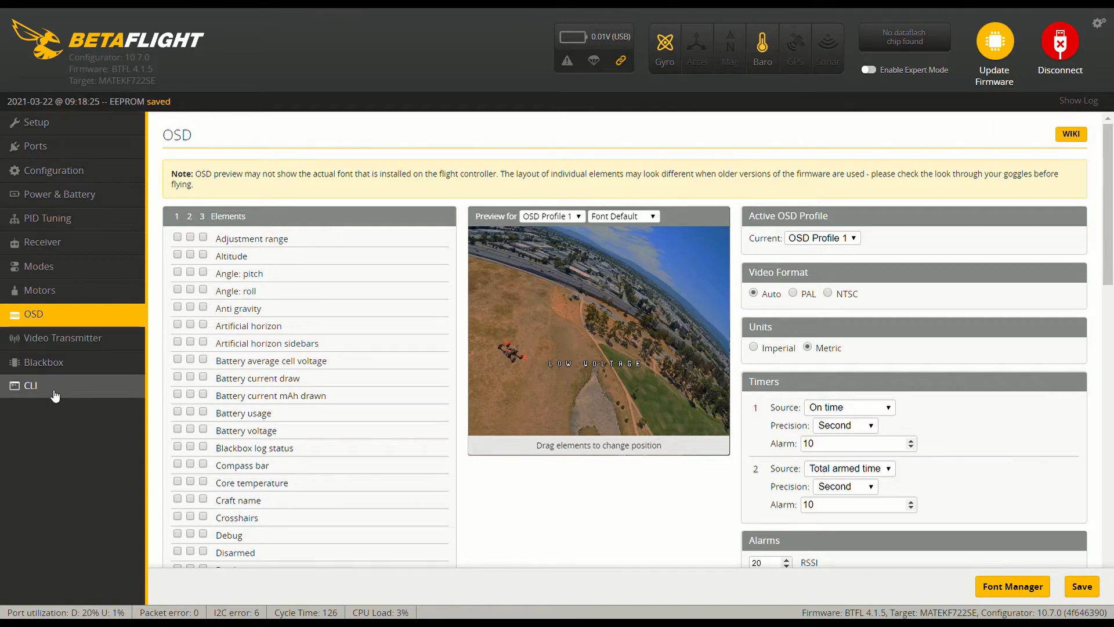
Step: Enable the accelerometer in the system configuration, then save and reboot the flight controller
click(92, 175)
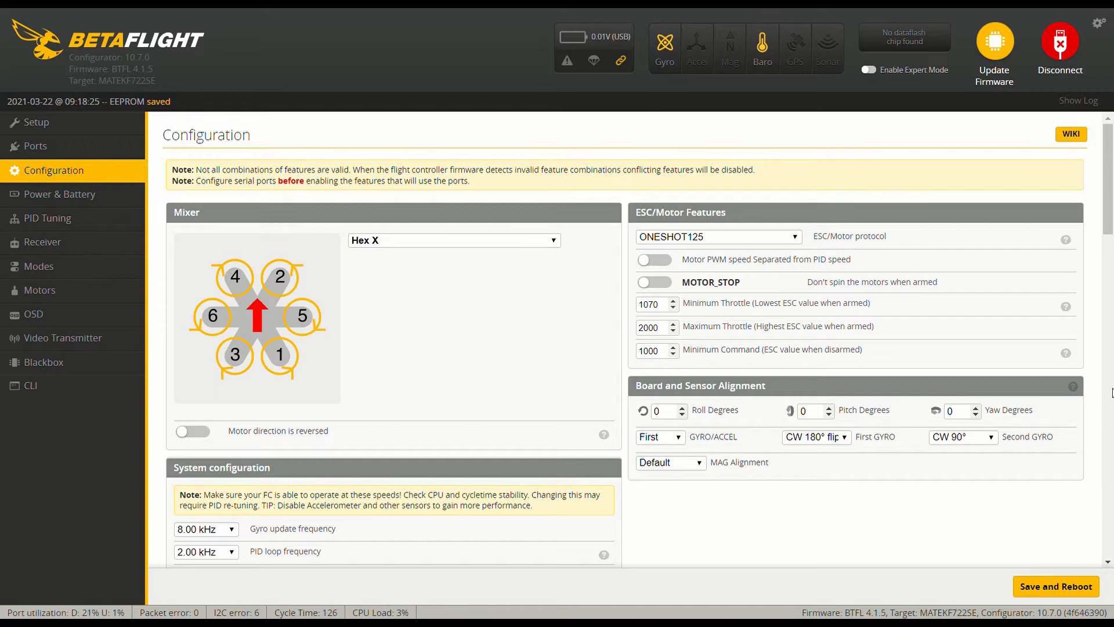
scroll(1108, 222, down, 3)
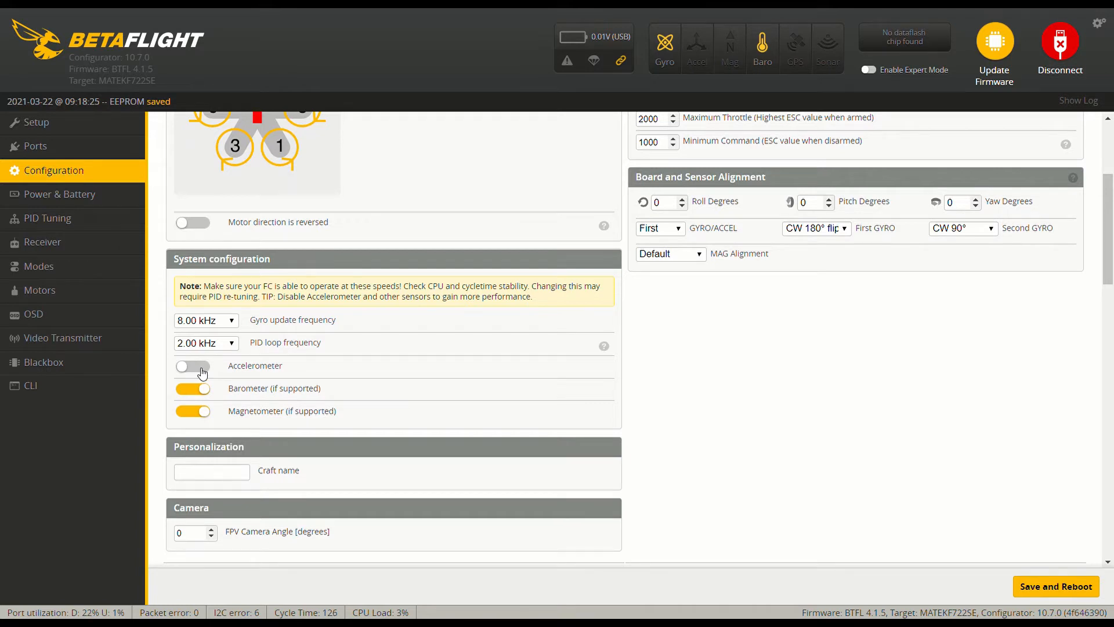
click(197, 366)
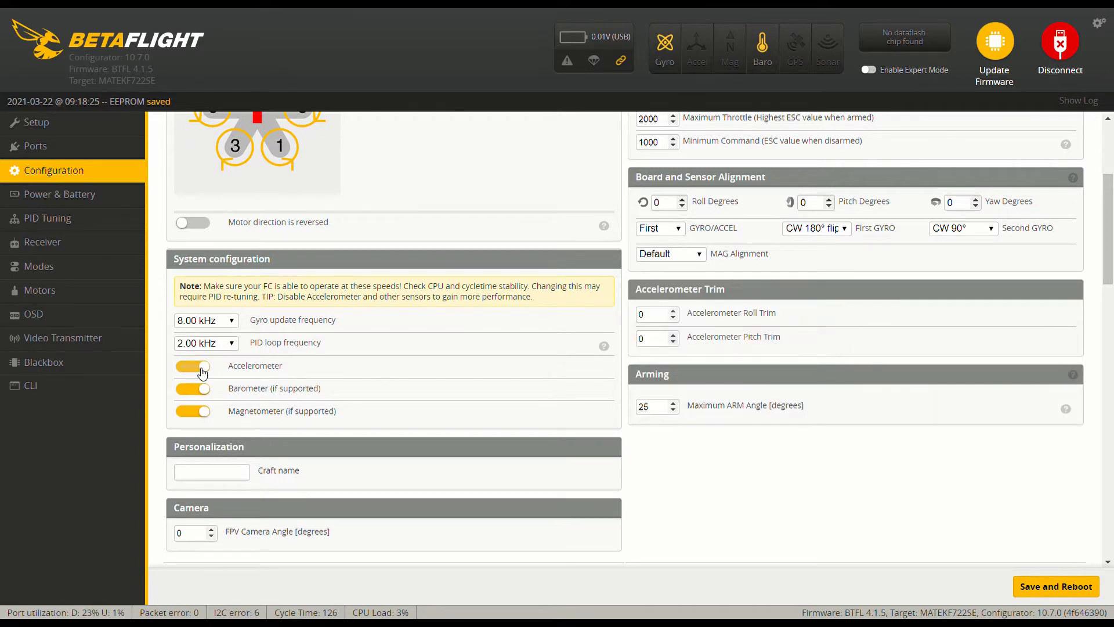
click(1050, 587)
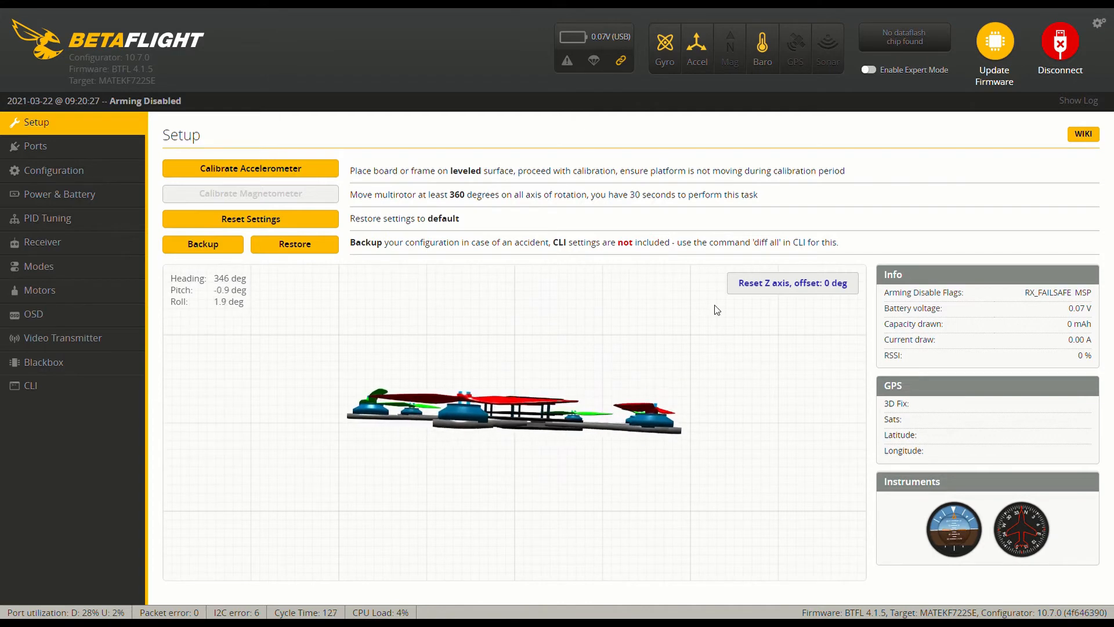
Step: Set the First GYRO alignment to CW 270° flip, save and reboot, and recheck the Configuration page down to the beeper settings
click(72, 168)
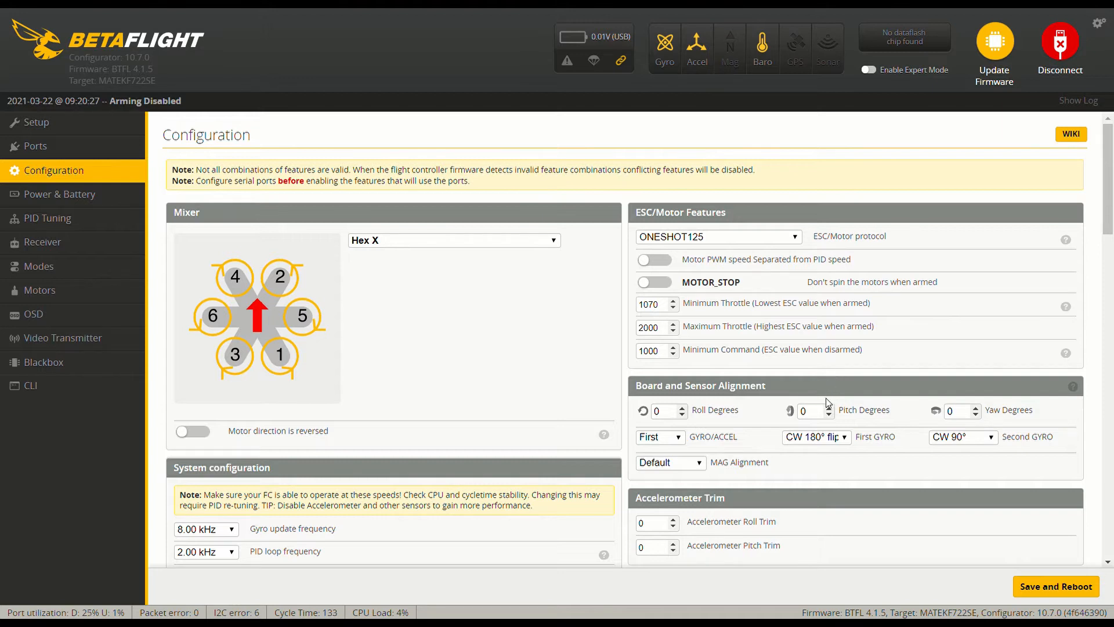
key(Down)
click(1057, 588)
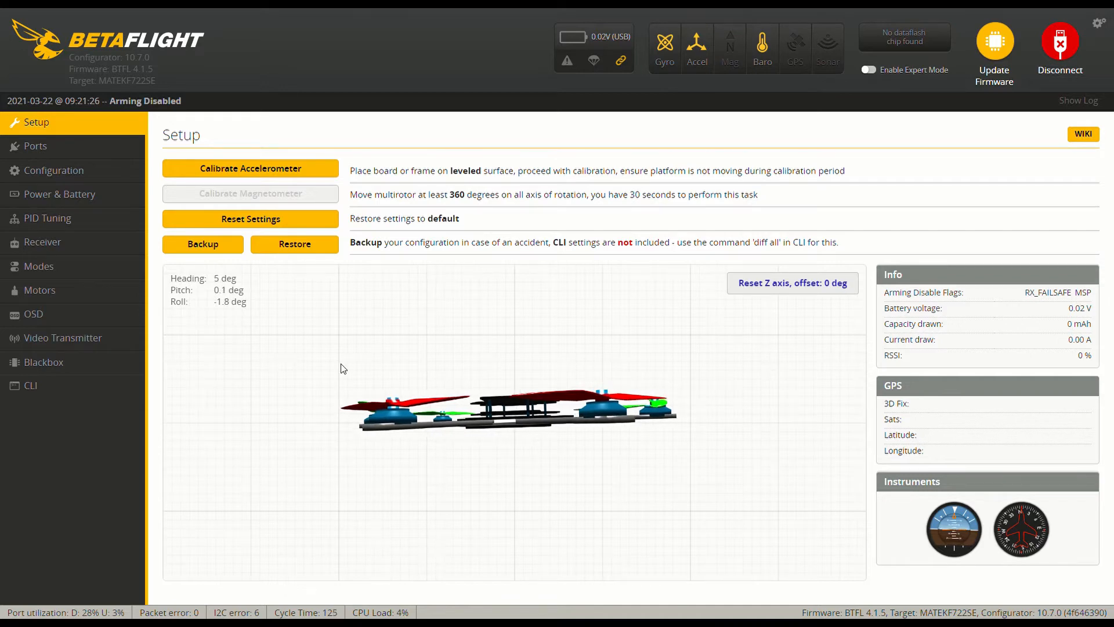
click(79, 167)
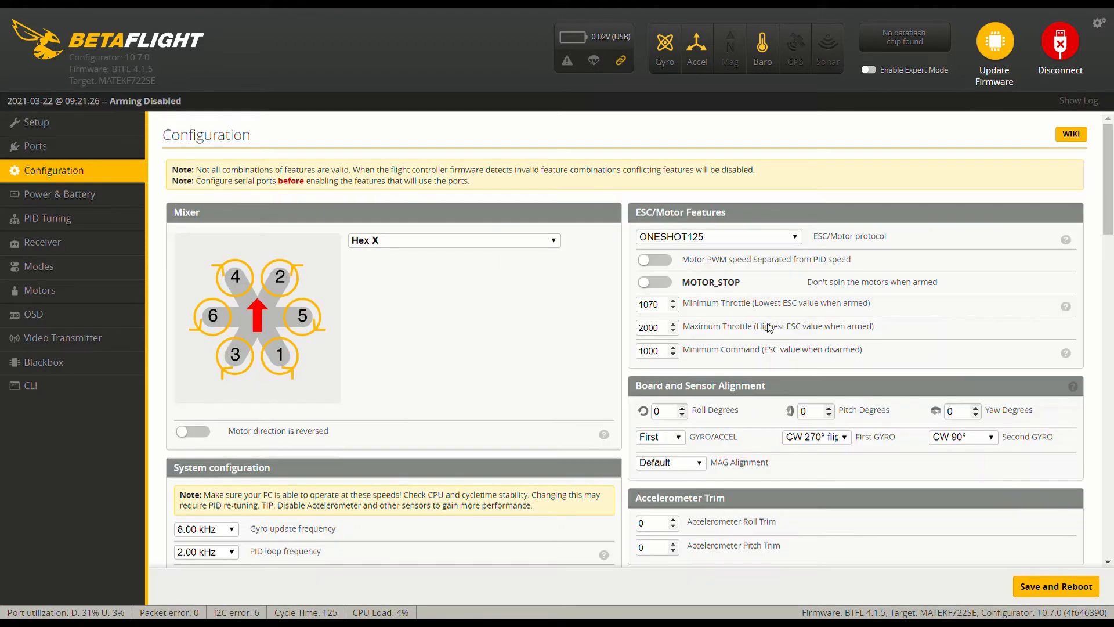
drag(1111, 181, 1094, 521)
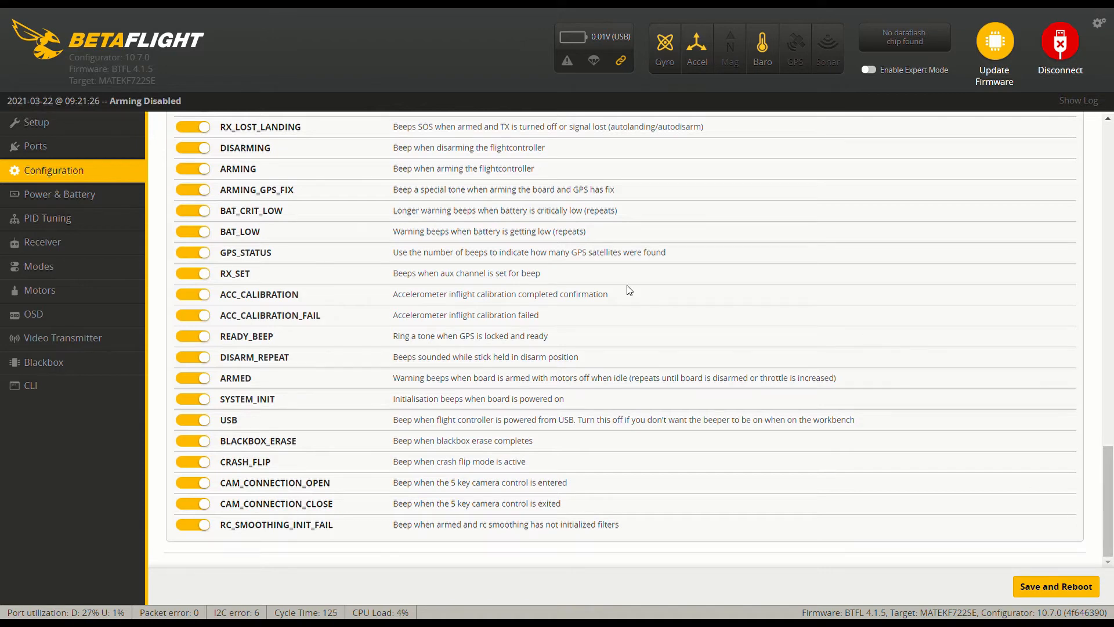
Step: List the board's pin assignments with the CLI command RESOURCE, examine the motor entries, and check the 3D model on the Setup page
click(74, 385)
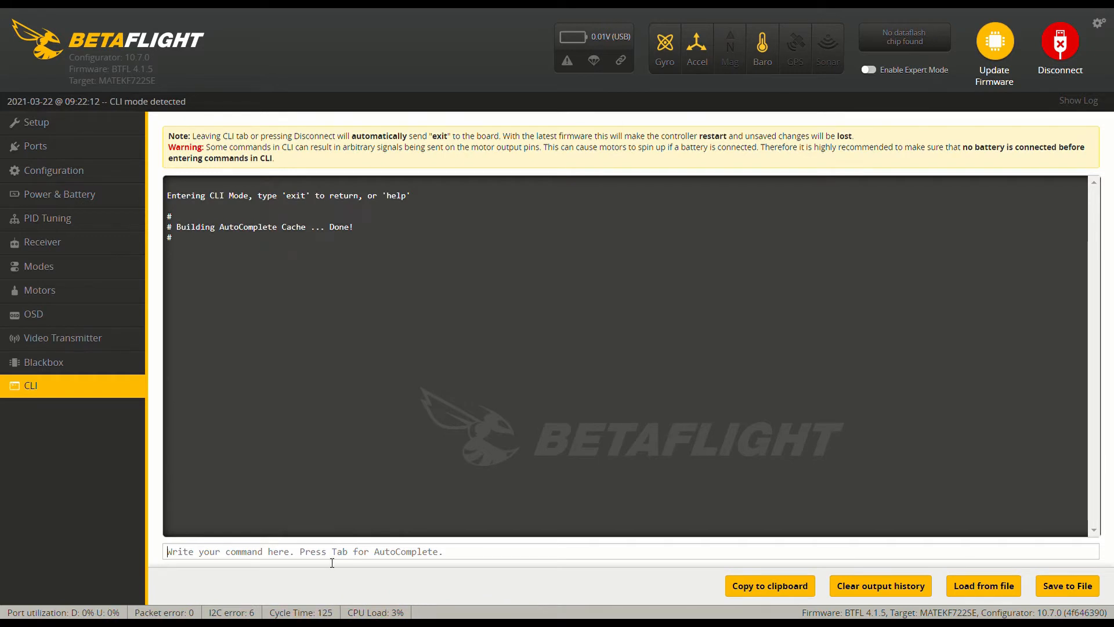
text(RE)
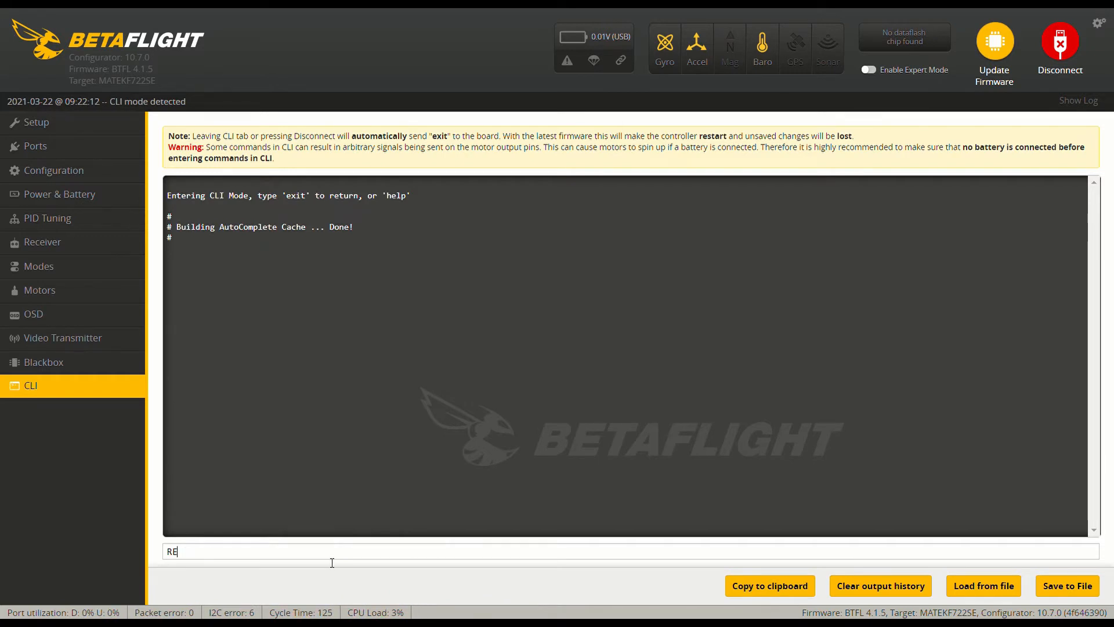
text(SOURCE)
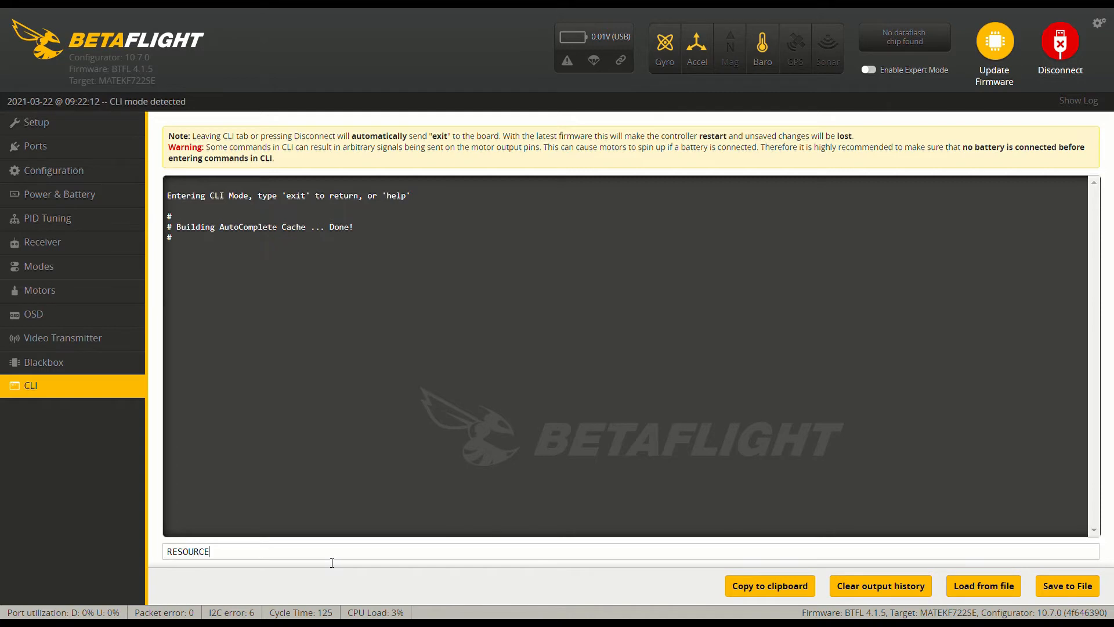
key(Return)
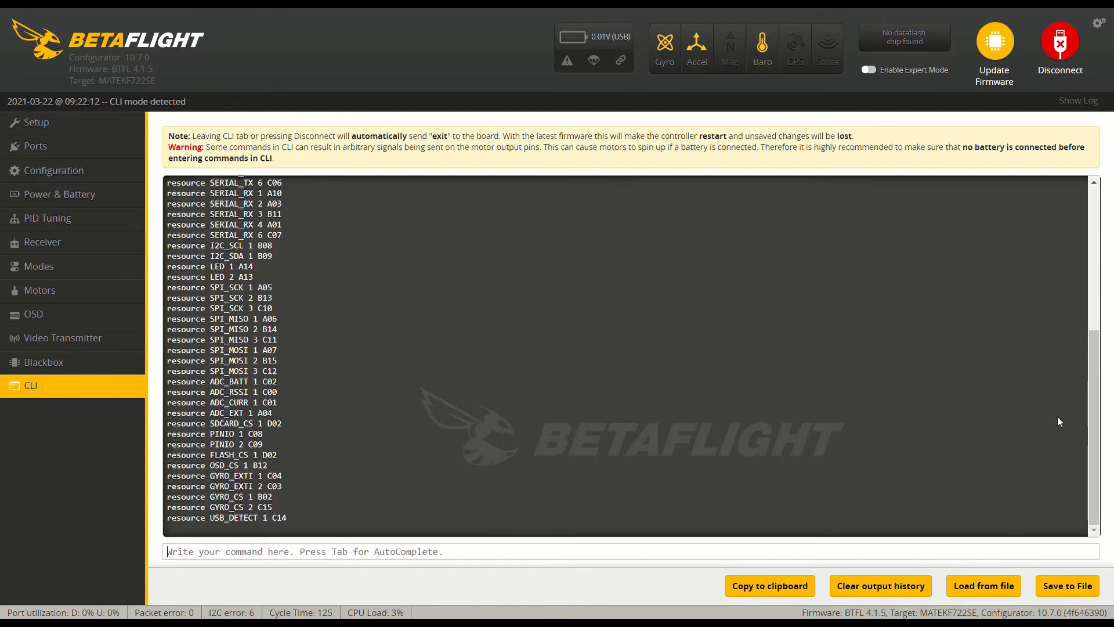
drag(1096, 355, 1095, 205)
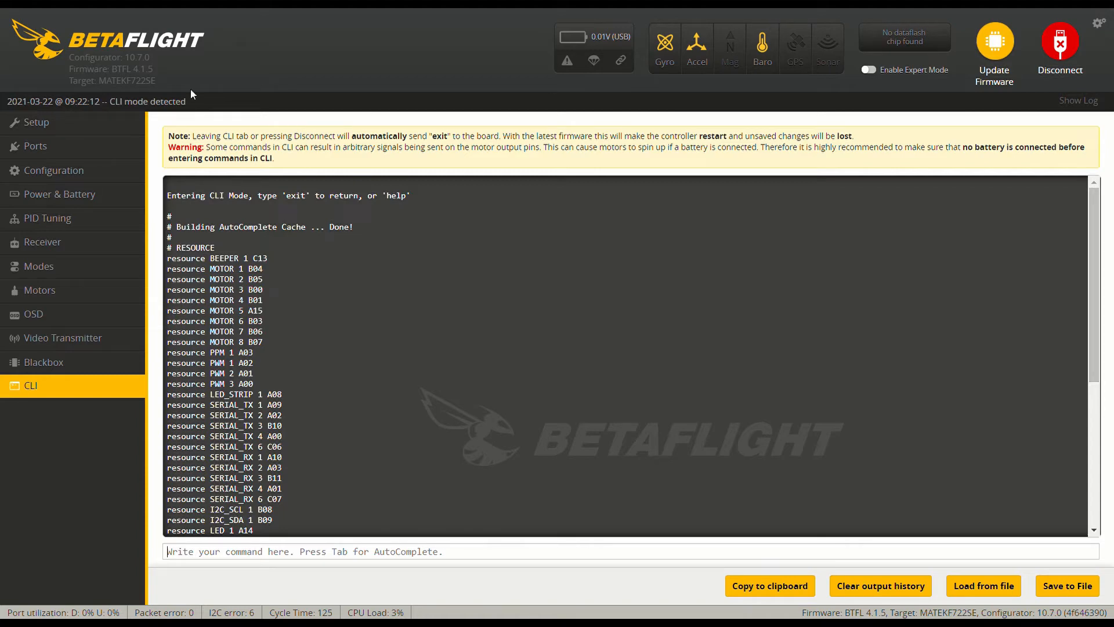
click(68, 132)
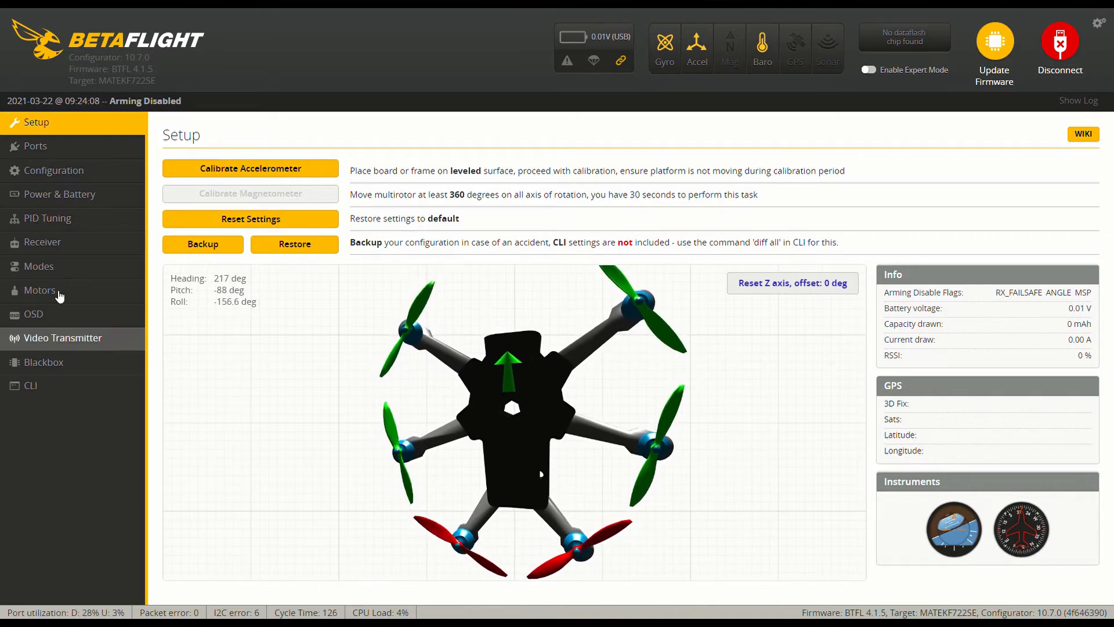
click(78, 170)
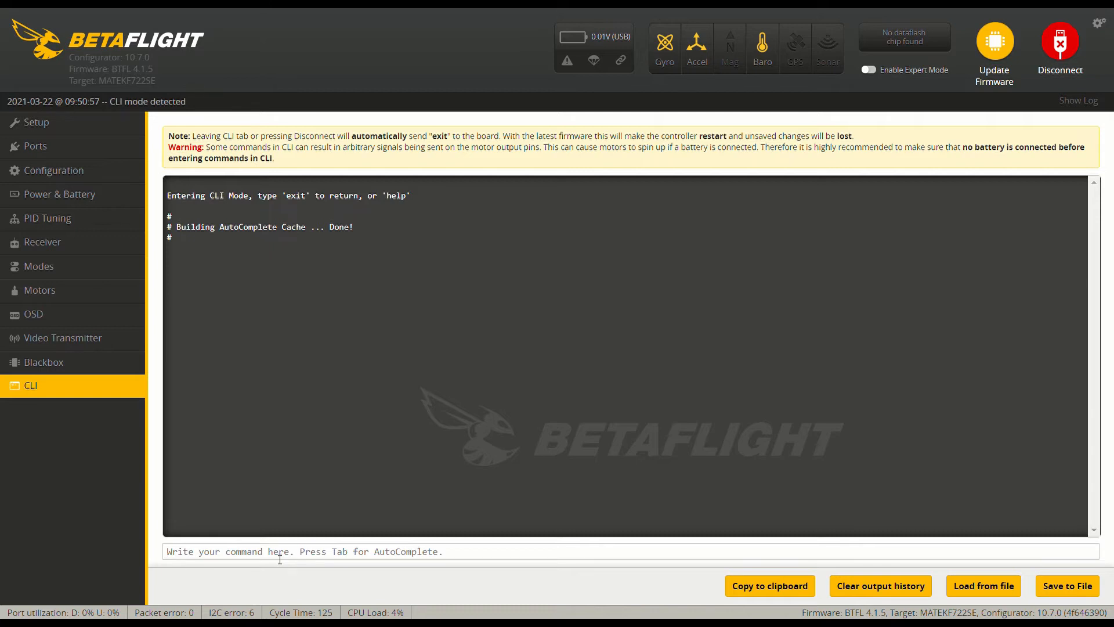
Step: Assign motor 1 to pin B04 by running the CLI command resource motor 1 B04
text(r)
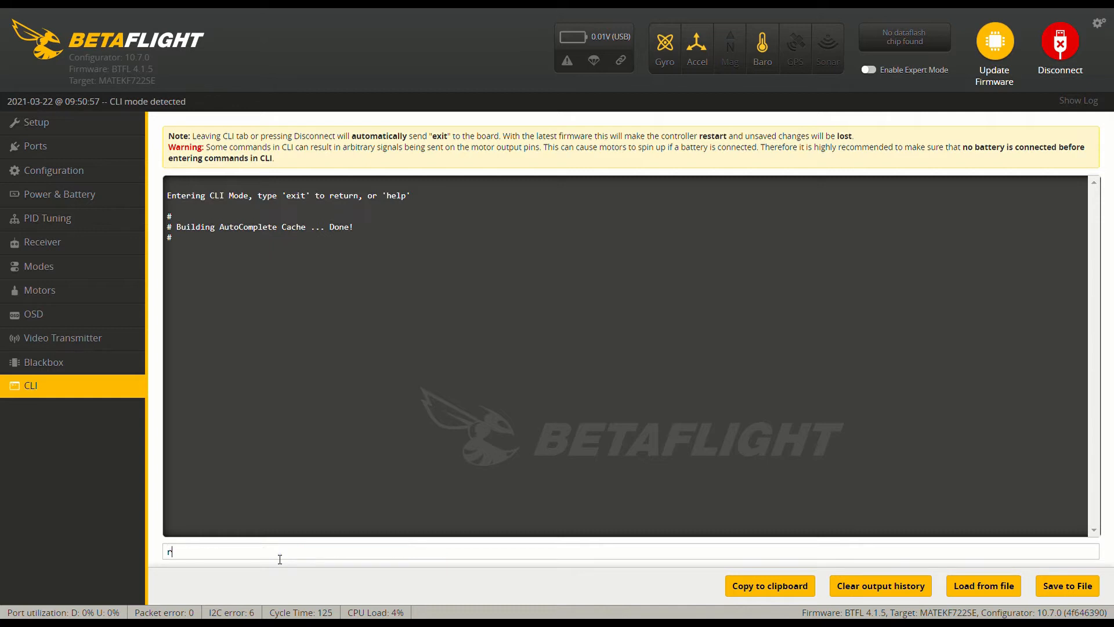
text(esource)
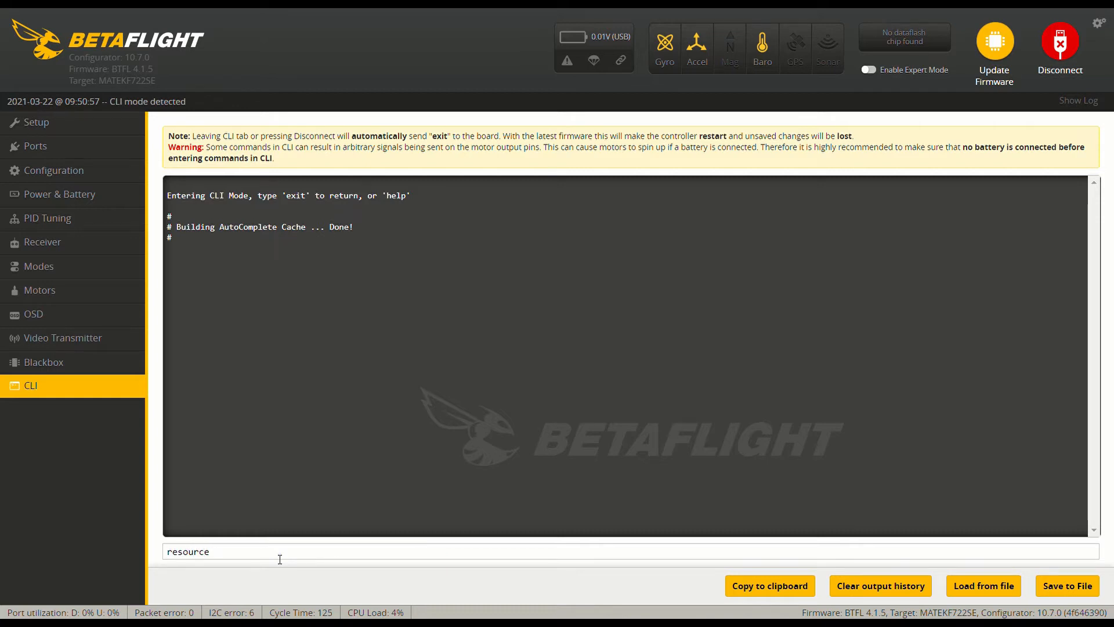
text( motor)
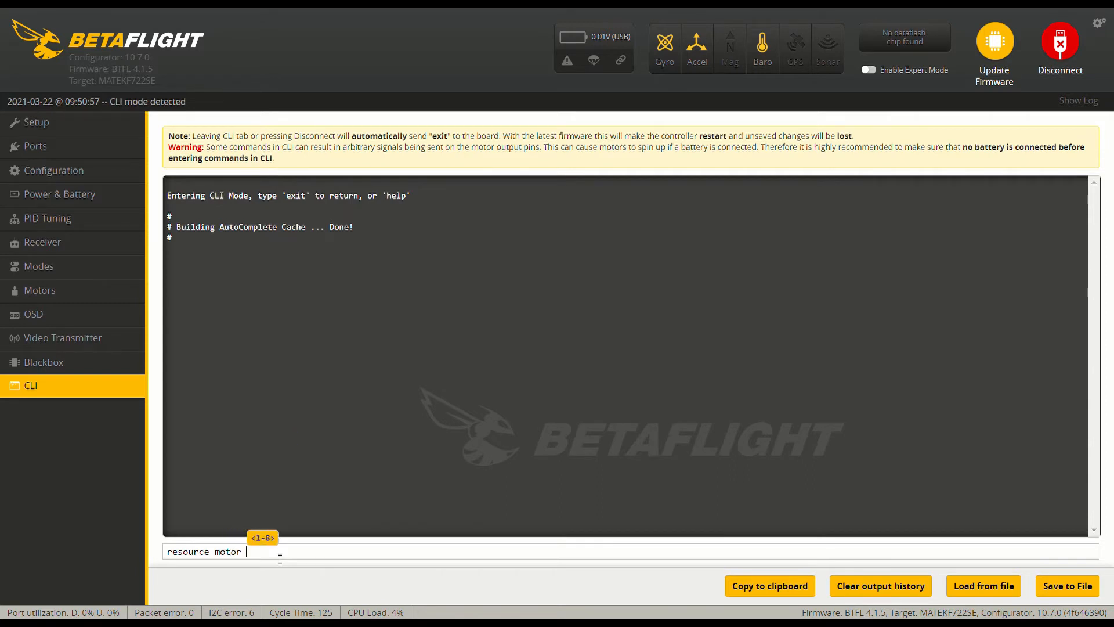
text( 1)
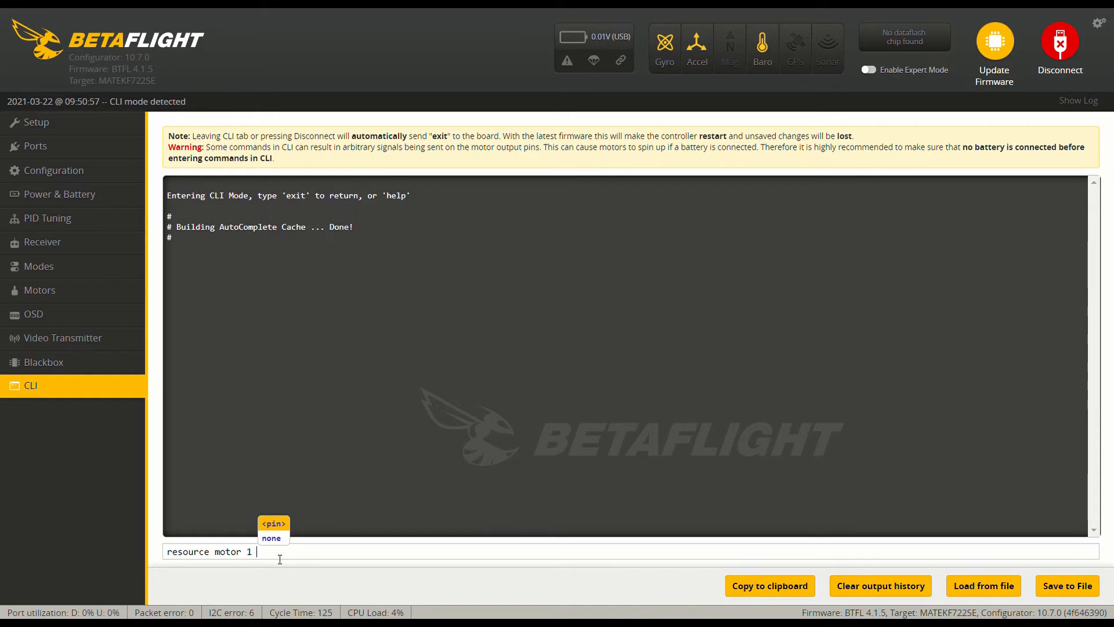
text(B)
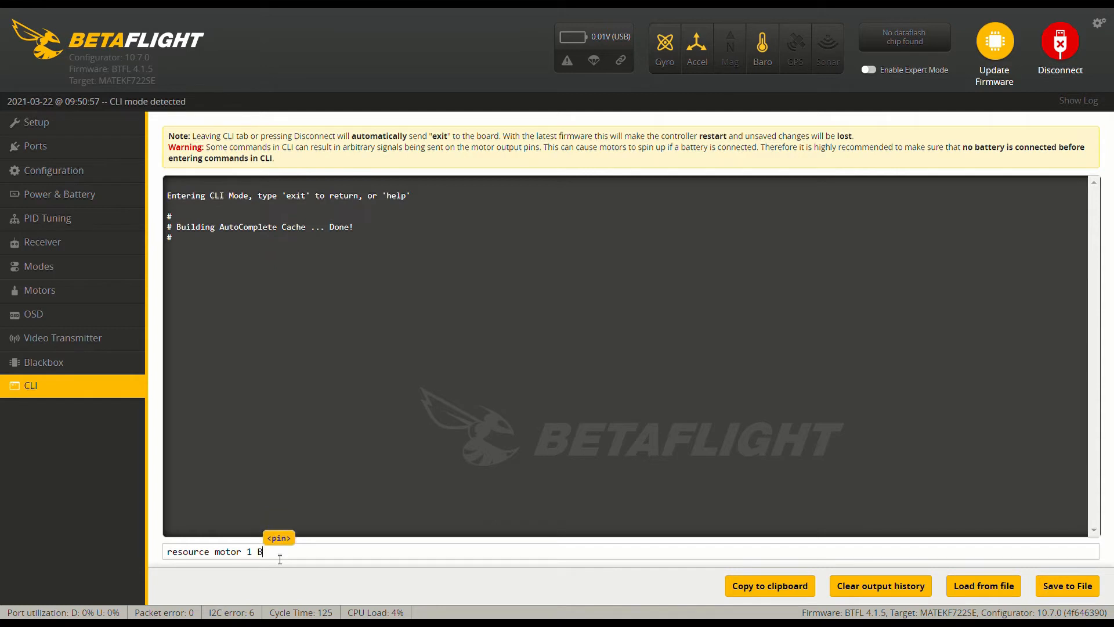
text(04)
key(Return)
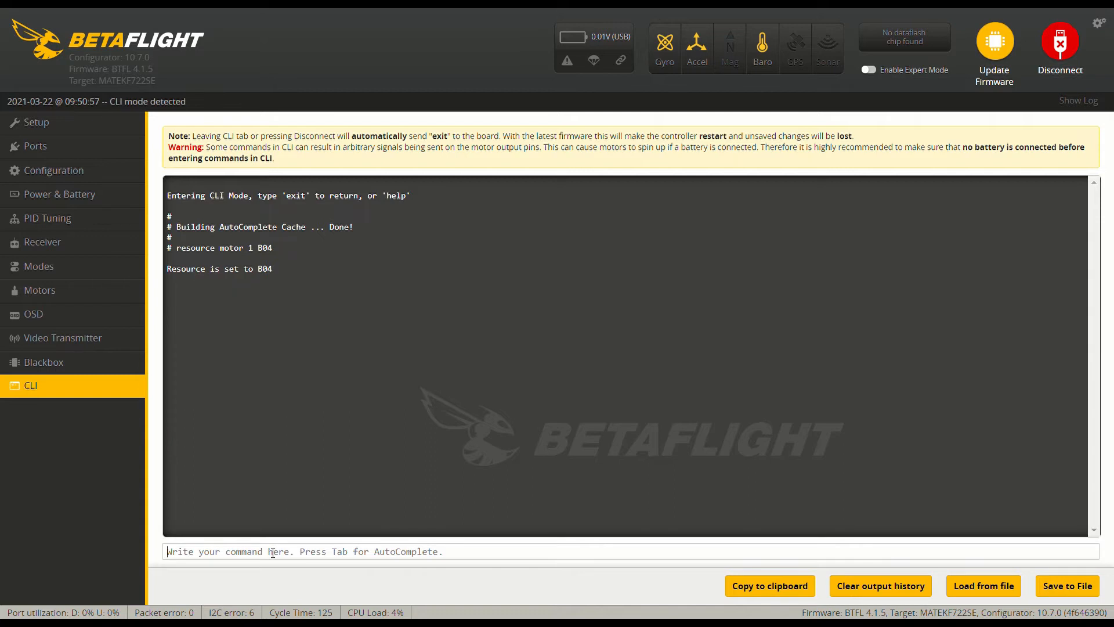
Step: Assign motor 2 to pin A15 by running the command RESOURCE MOTOR 2 A15
text(RESOU)
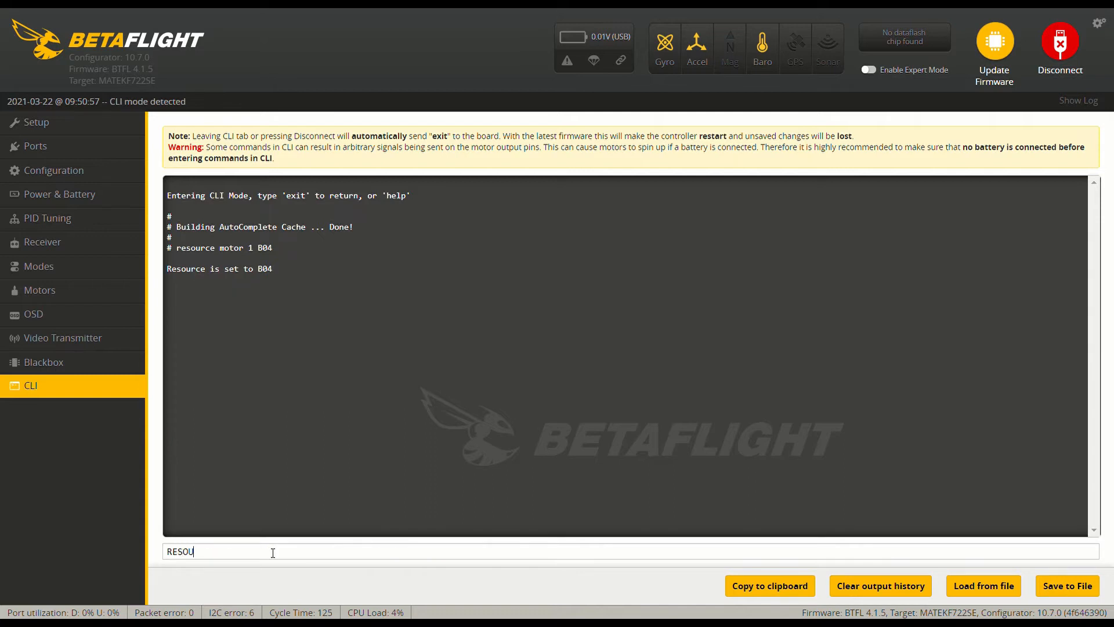
text(RCE MOTOR )
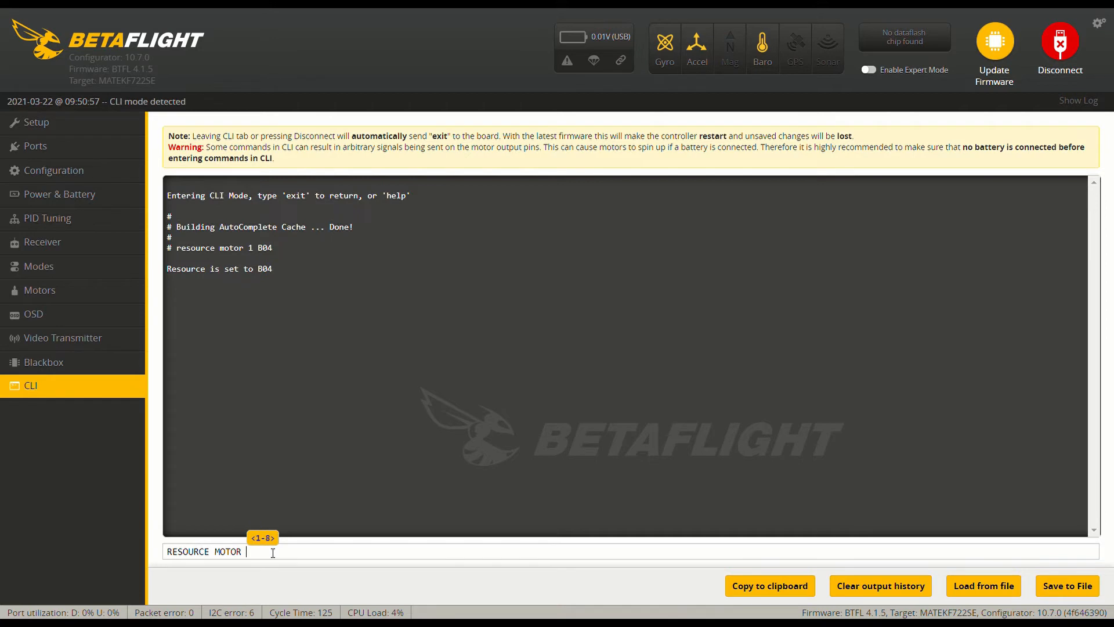
text(2 )
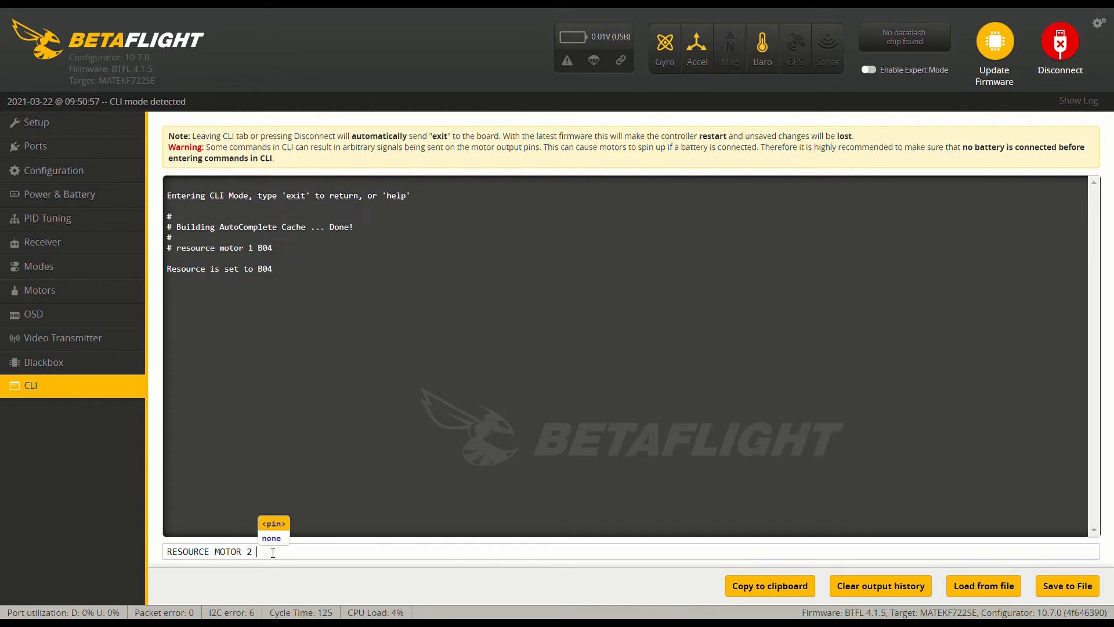
text(A1)
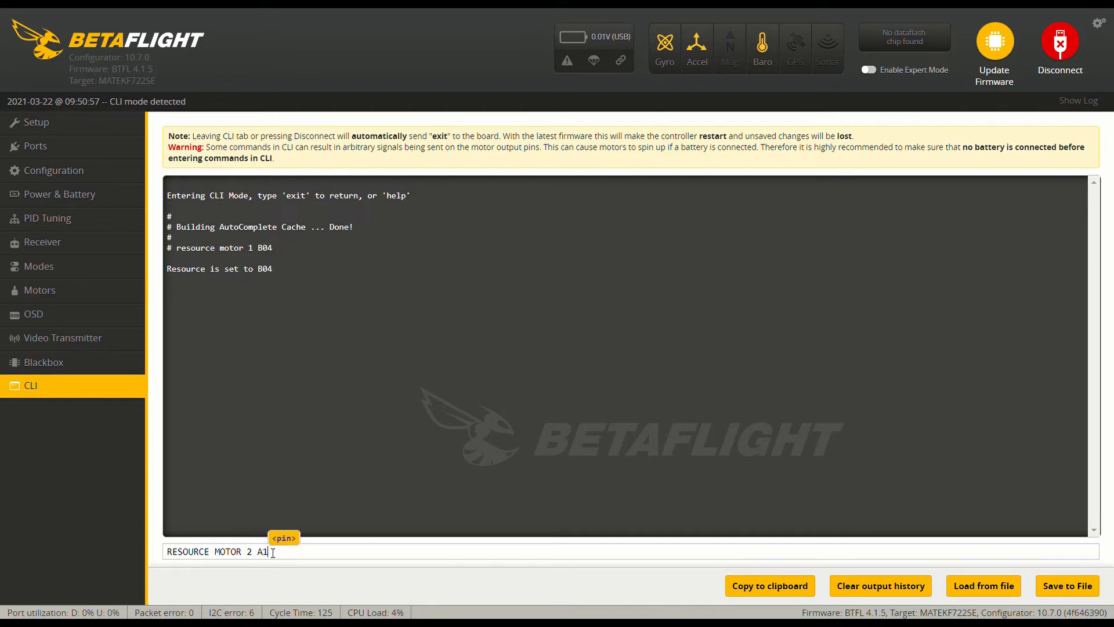
text(5)
key(Return)
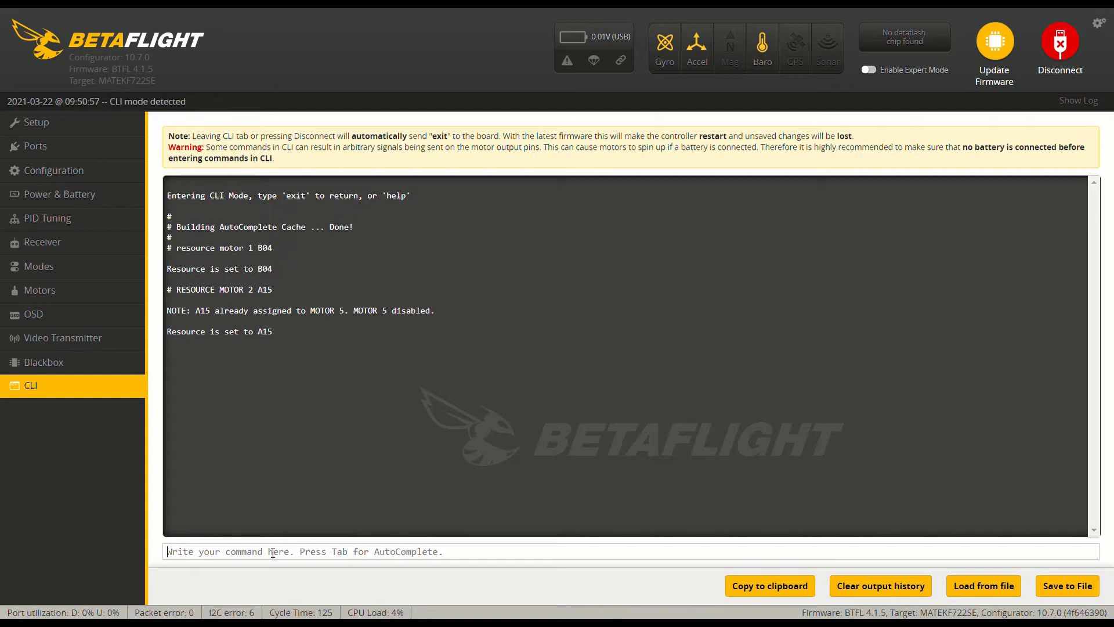
Step: Assign motor 3 to pin B05 by running the command RESOURCE MOTOR 3 B05
text(R)
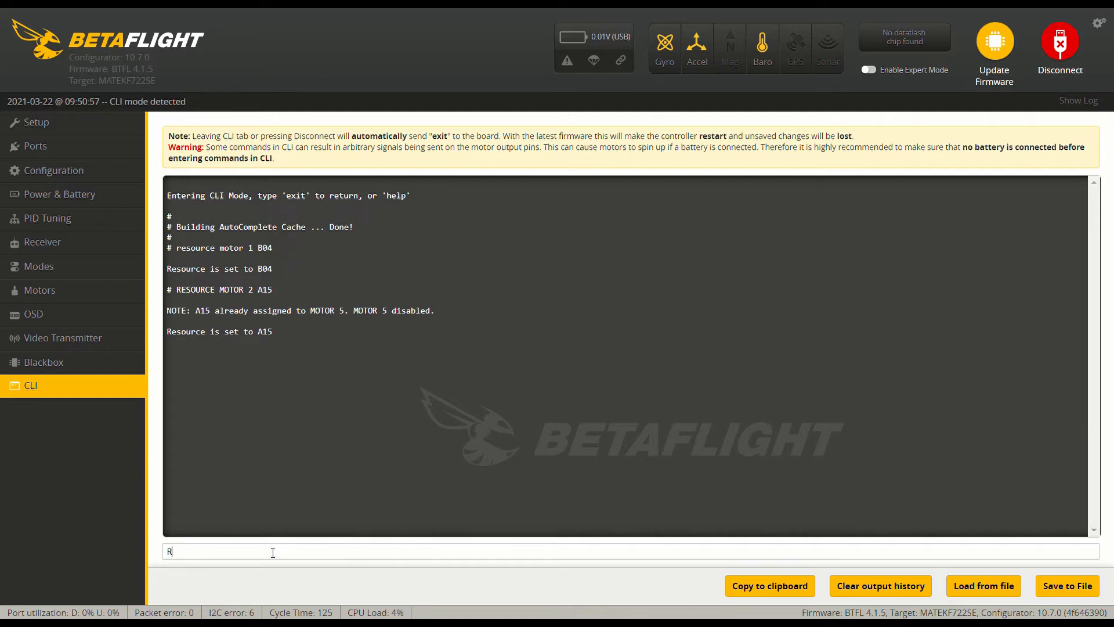
text(ESOURCE MO)
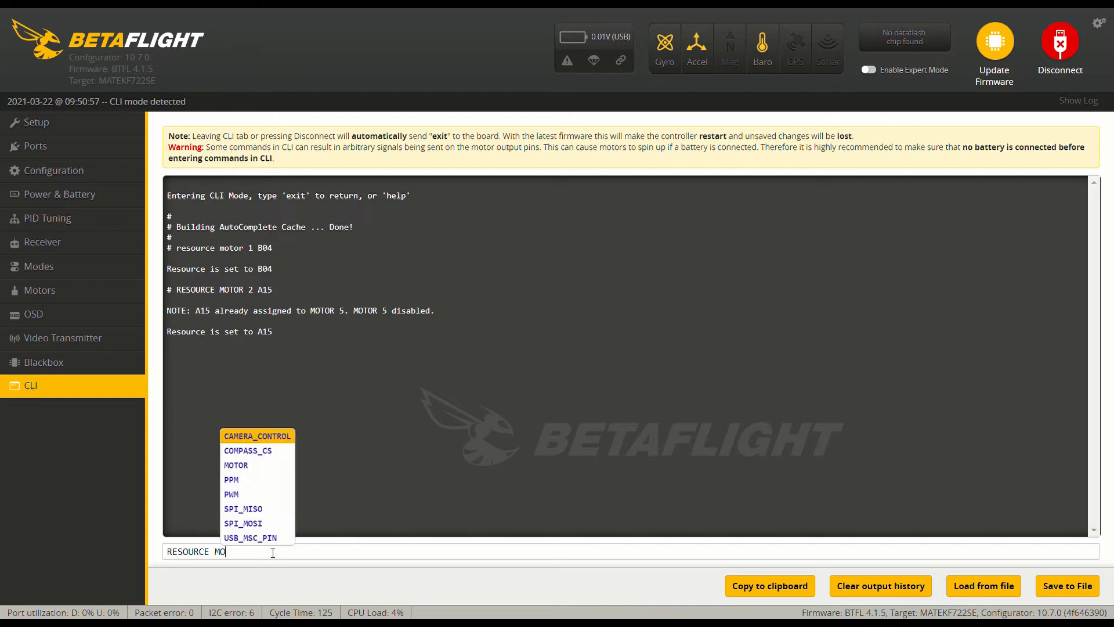
text(TOR 3)
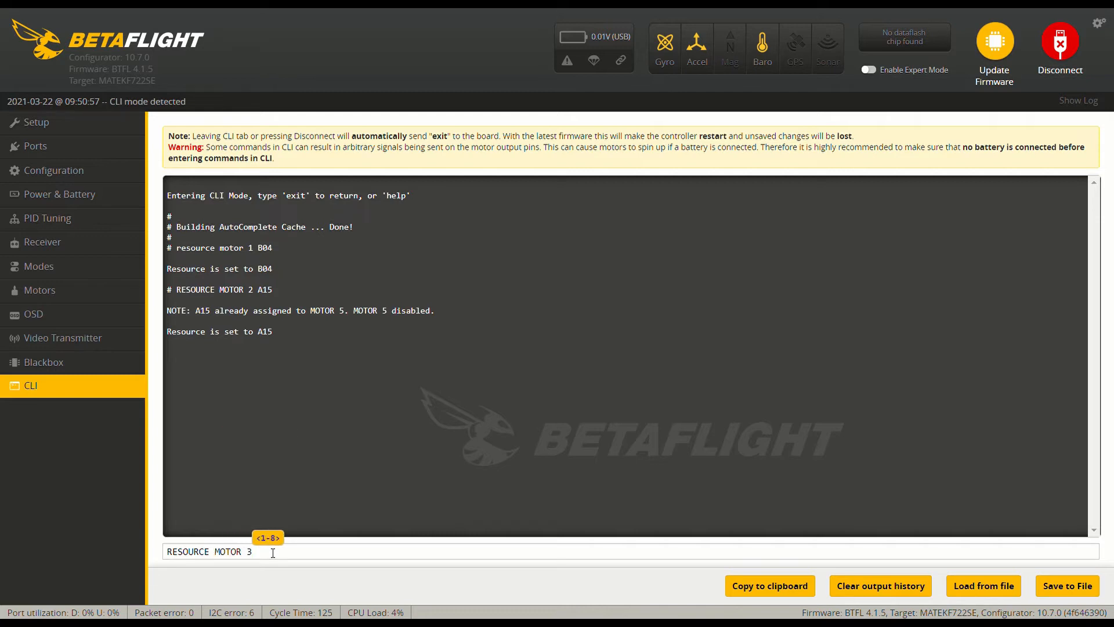
text( B05)
key(Return)
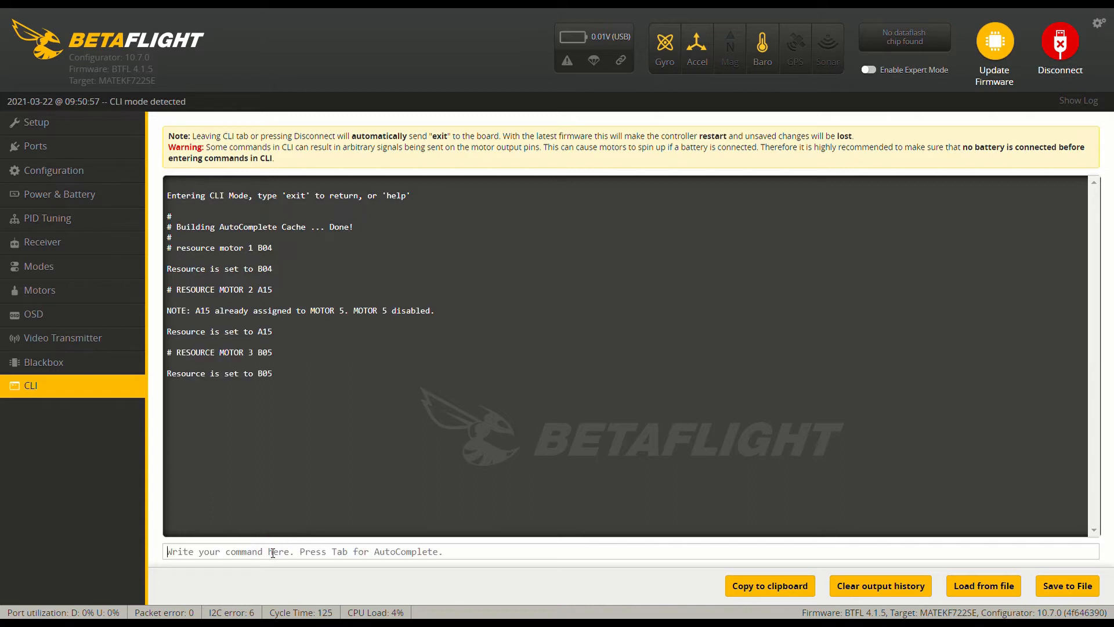
Step: Assign motor 4 to pin B00 by running the command RESOURCE MOTOR 4 B00
text(RESOURCE)
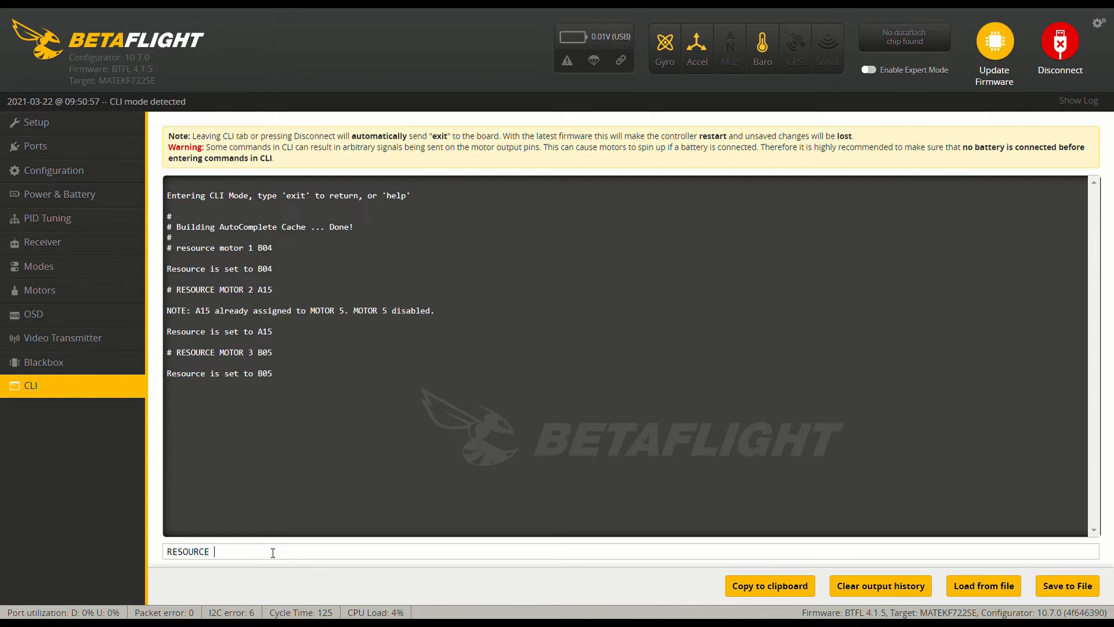
text(MOTOR4 4B00)
key(Return)
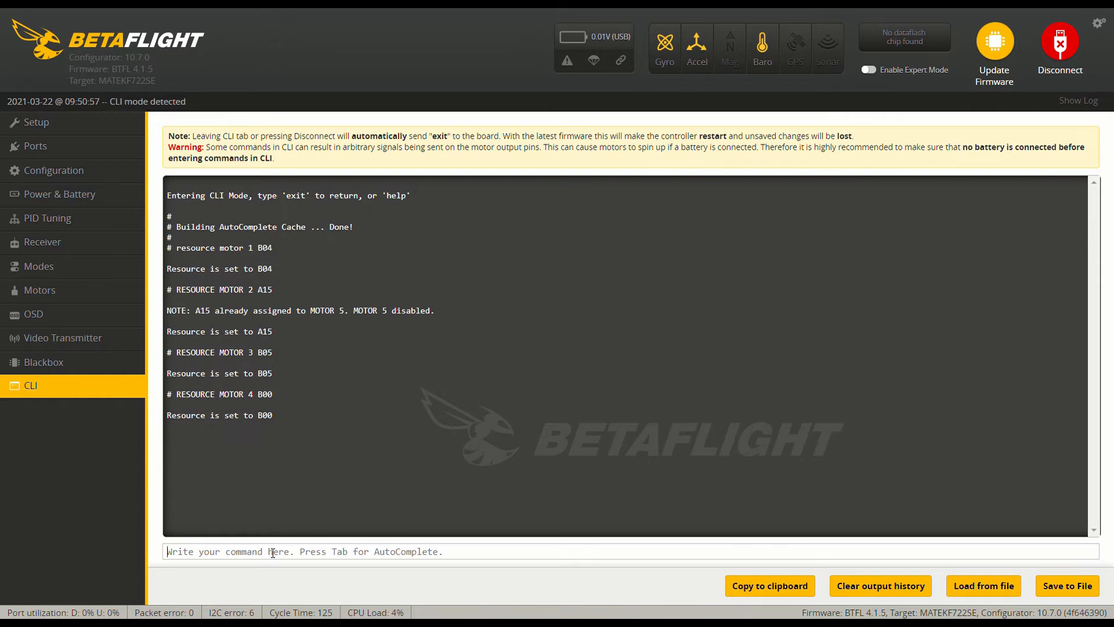
Step: Assign motor 5 to pin B03 by running the command RESOURCE MOTOR 5 B03
text(RESO)
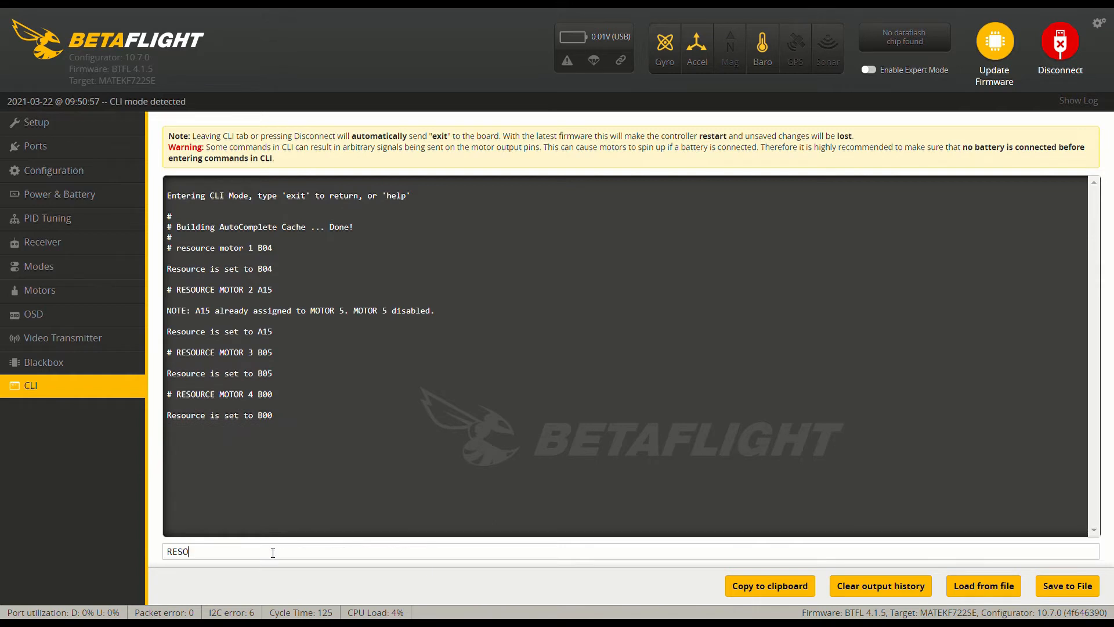
text(URCE MO)
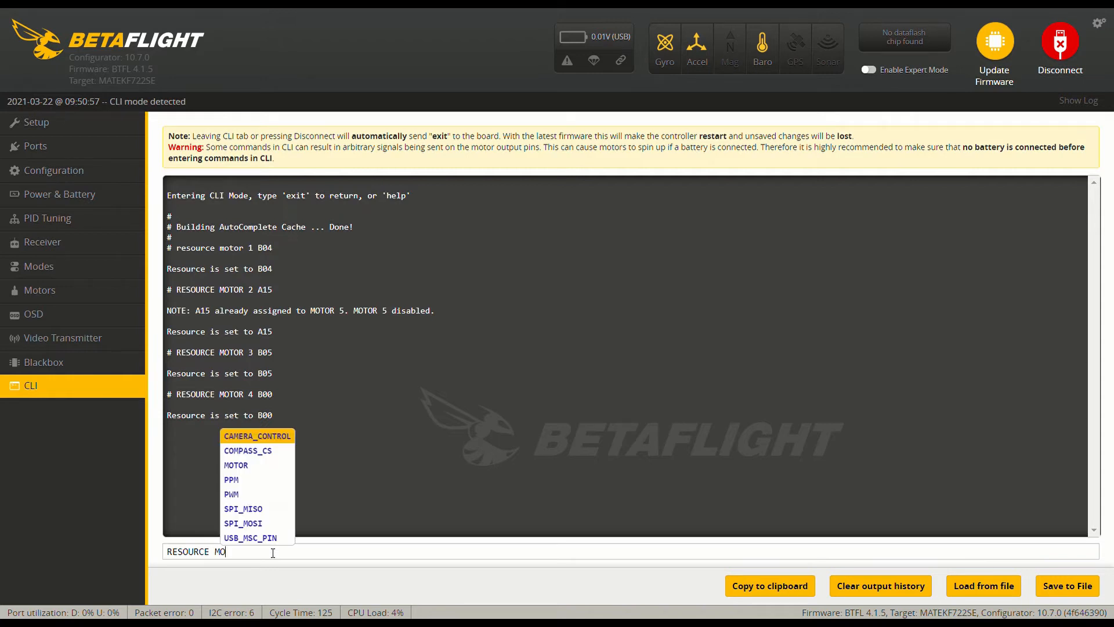
text(TOR 5 )
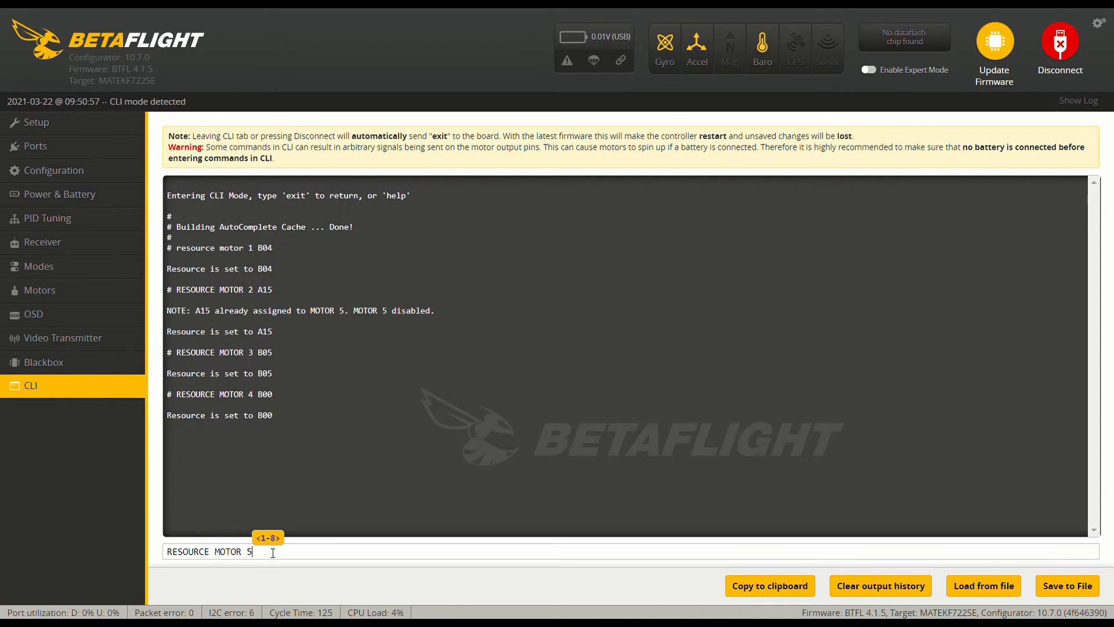
text(B03)
key(Return)
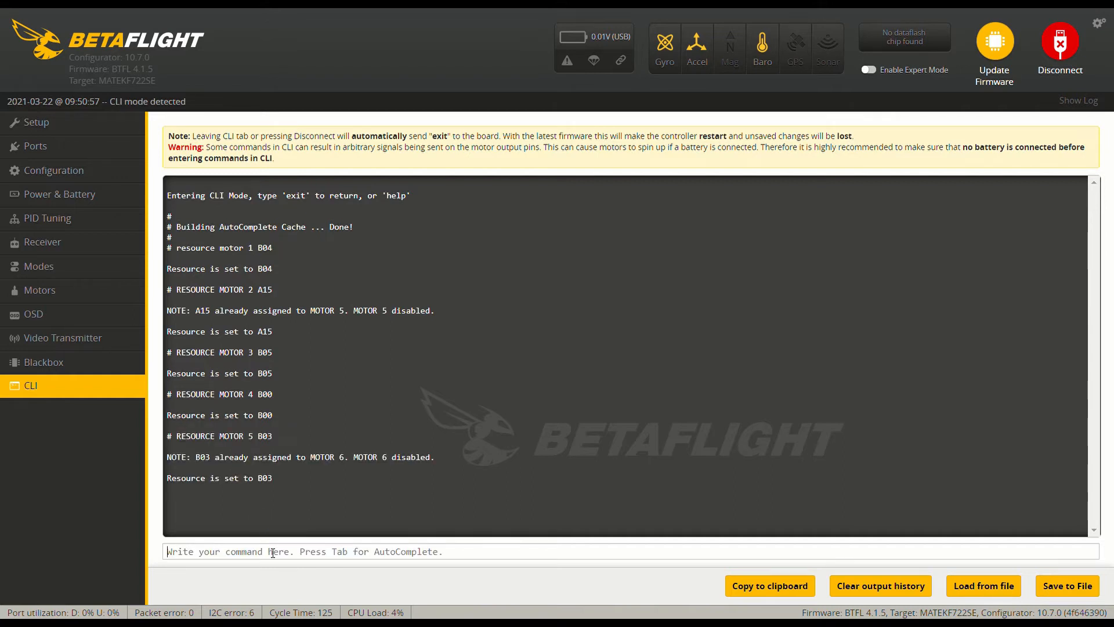
Step: Assign motor 6 to pin B01 by running the command RESOURCE MOTOR 6 B01
text(RESOURCE MOYOT)
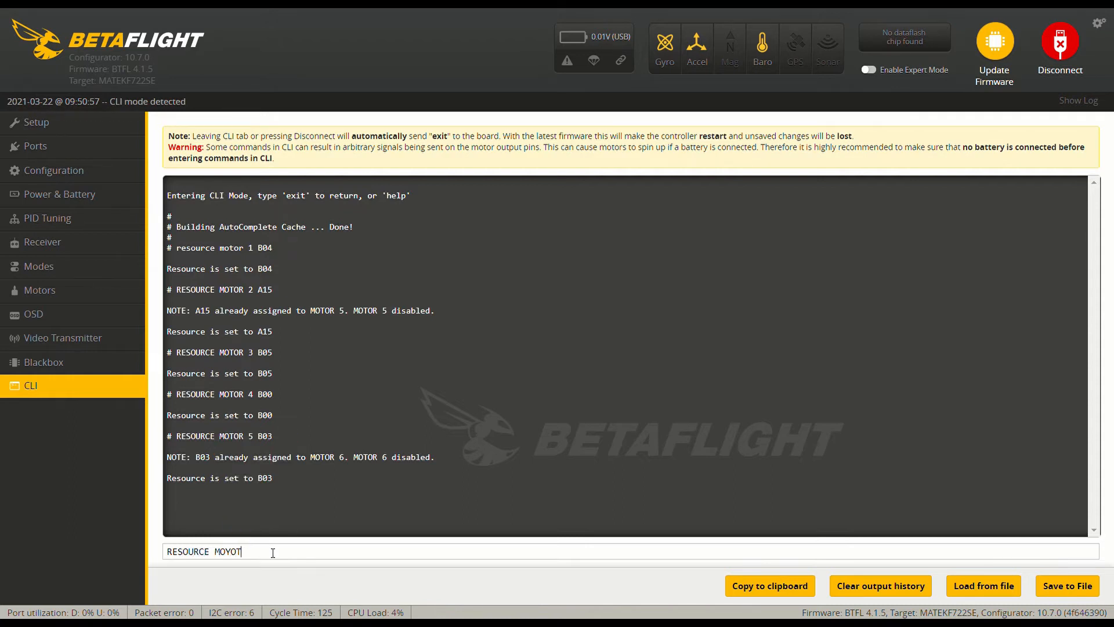
key(BackSpace)
key(BackSpace)
text(TOR 6 B01)
key(Return)
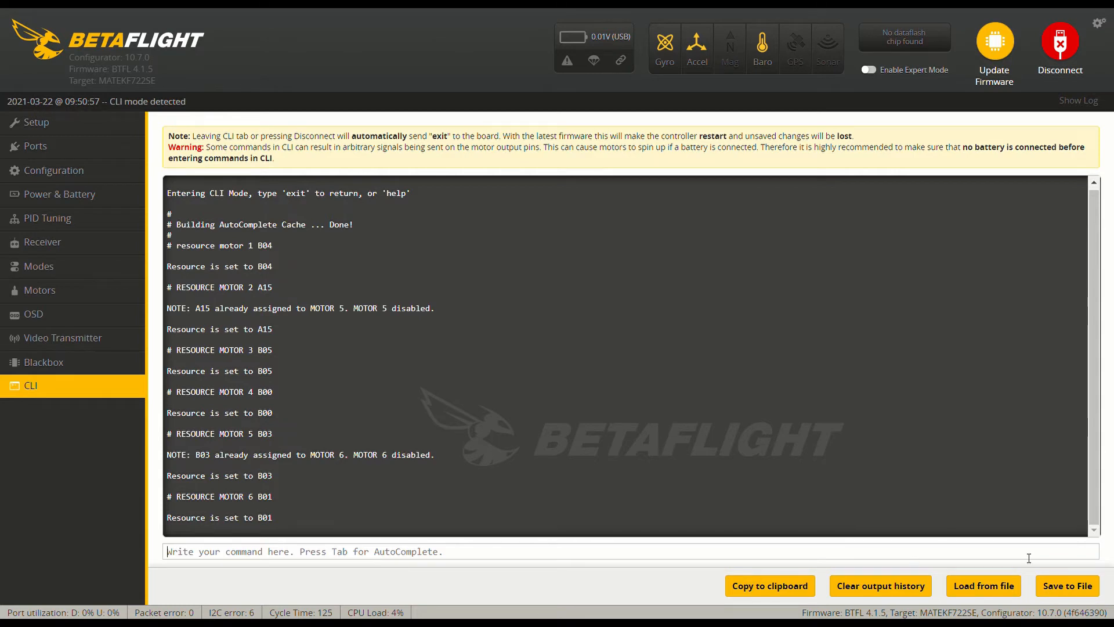
Step: Store the new motor pin assignments on the flight controller by running the CLI command save
click(1061, 586)
text(save)
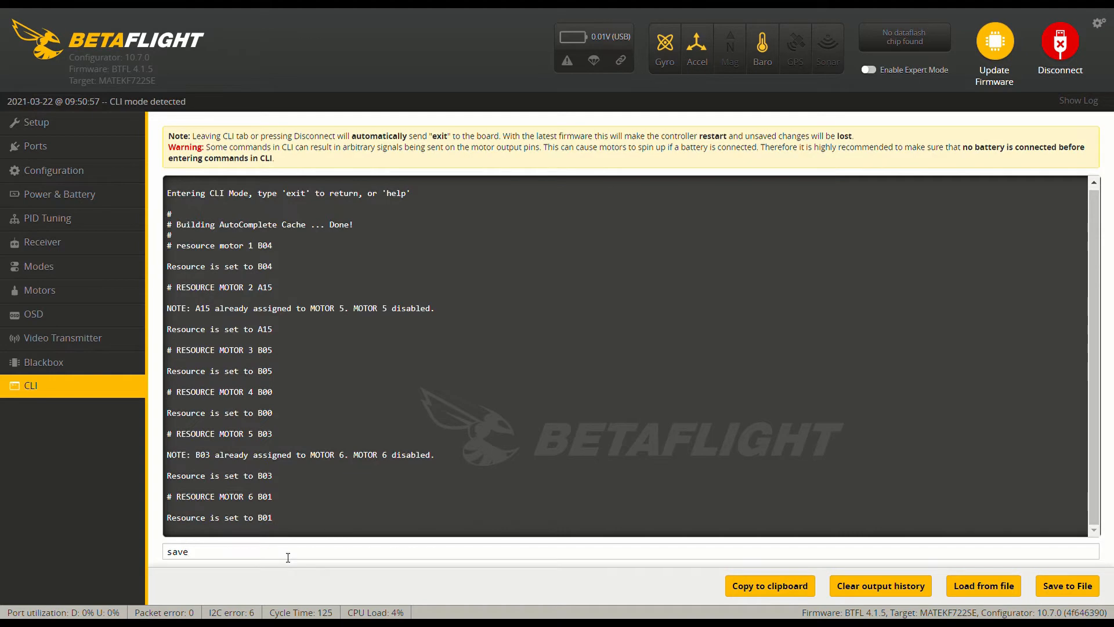
key(Return)
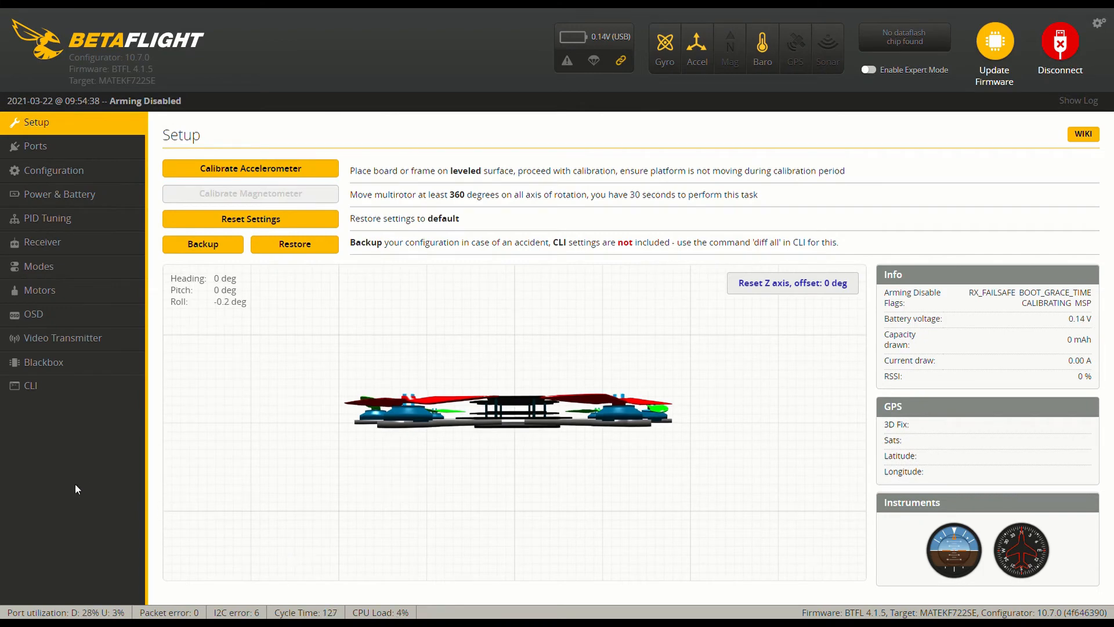
Step: Reopen the CLI and list all pin assignments with the resource command to review the motor entries
click(58, 396)
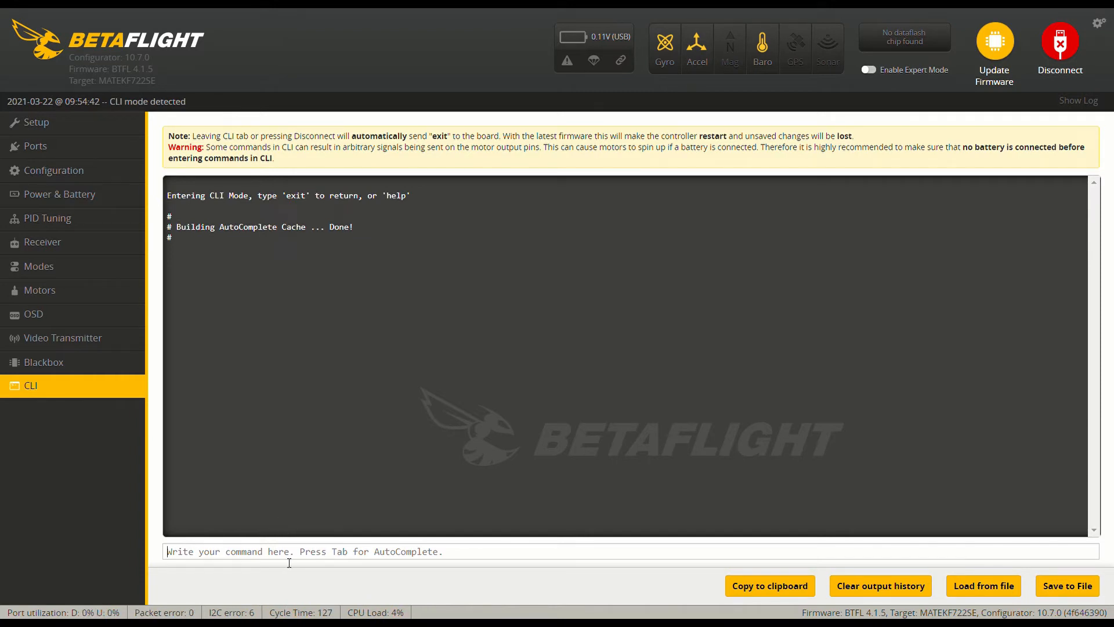
text(resource)
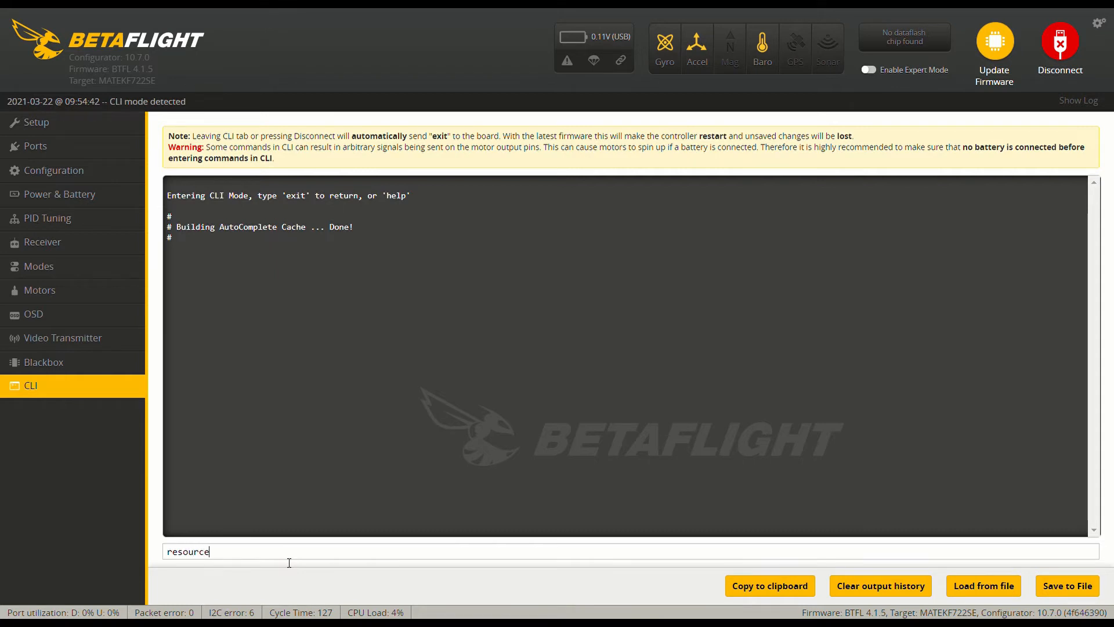
key(Return)
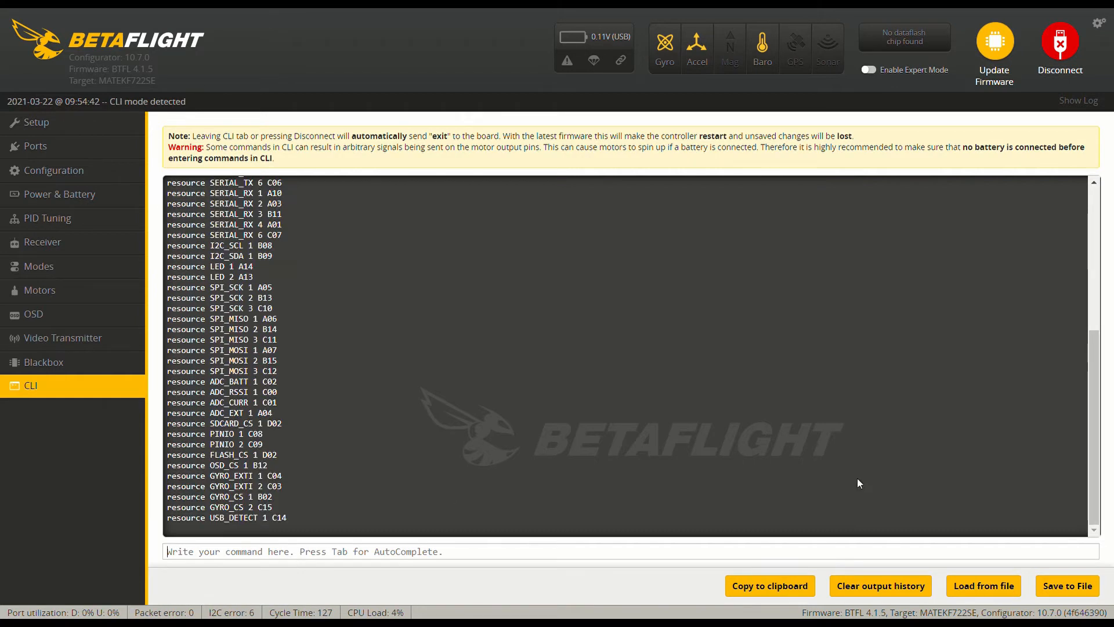
drag(1092, 343, 1087, 197)
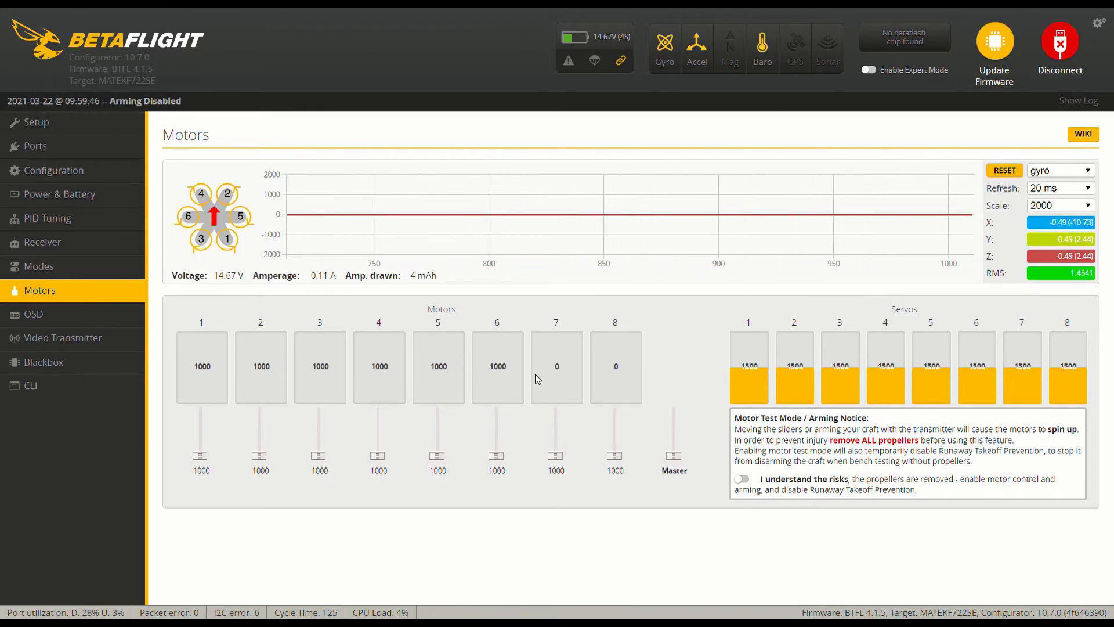
Step: Enable motor test mode by accepting the risks, and raise the master throttle for all six motors gradually to about 1157
click(743, 480)
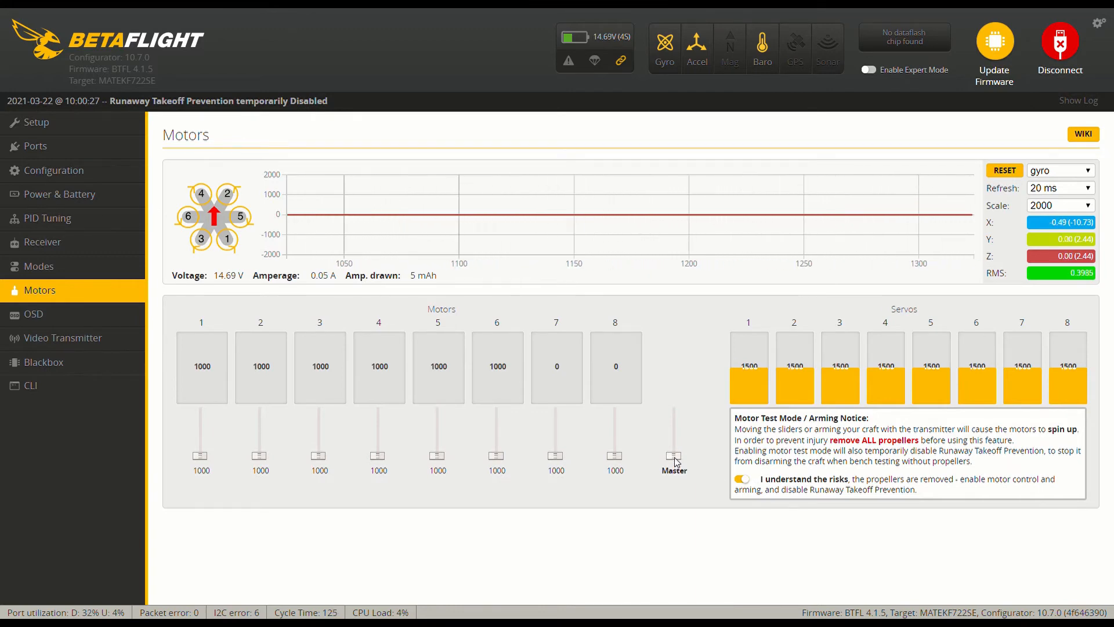
drag(675, 460, 674, 458)
key(Up)
key(Up)
key(Up)
key(Up)
key(Up)
key(Up)
key(Up)
key(Up)
key(Up)
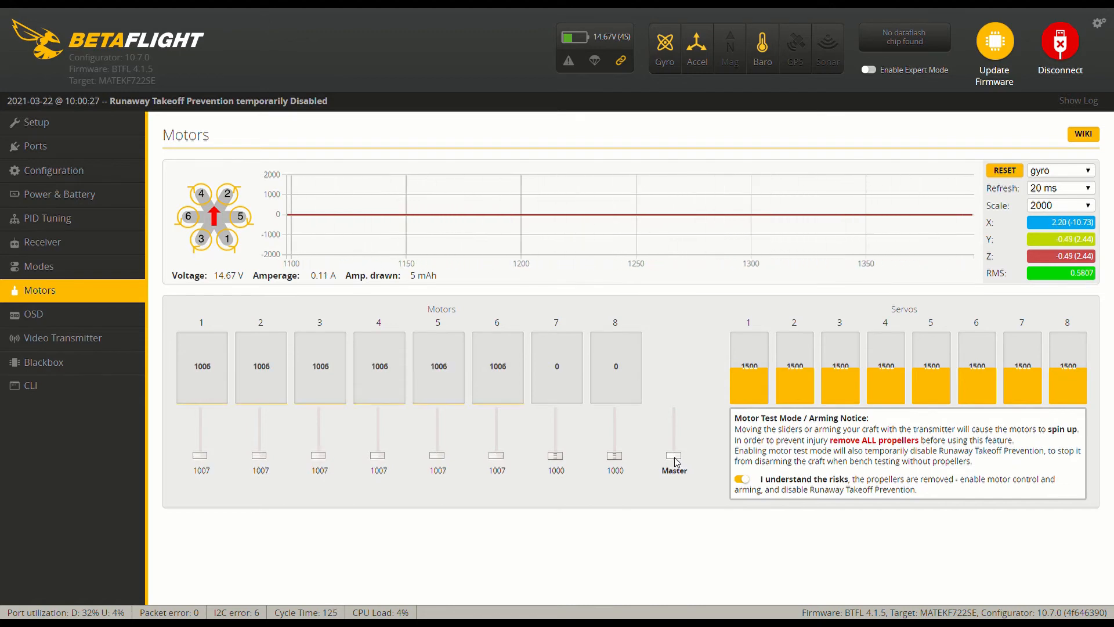
key(Up)
key(Up)
key(Up)
key(Up)
key(Up)
key(Up)
key(Up)
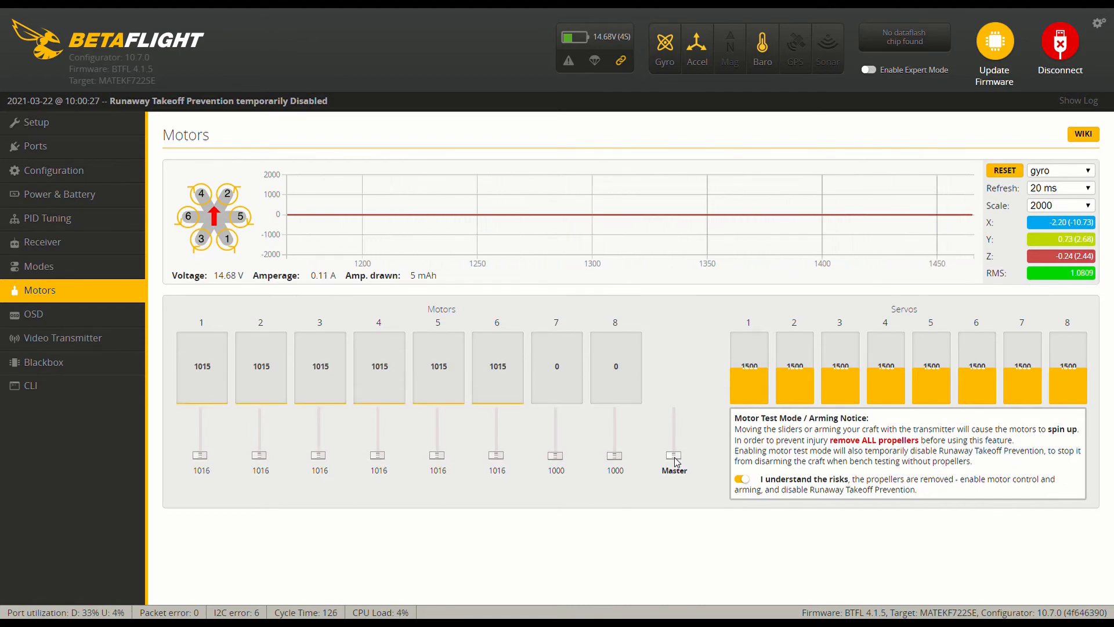
key(Up)
key(Up)
key(Up)
key(Up)
key(Up)
key(Up)
key(Up)
key(Up)
key(Up)
key(Up)
key(Up)
key(Up)
key(Up)
key(Up)
key(Up)
key(Up)
key(Up)
key(Up)
key(Up)
key(Up)
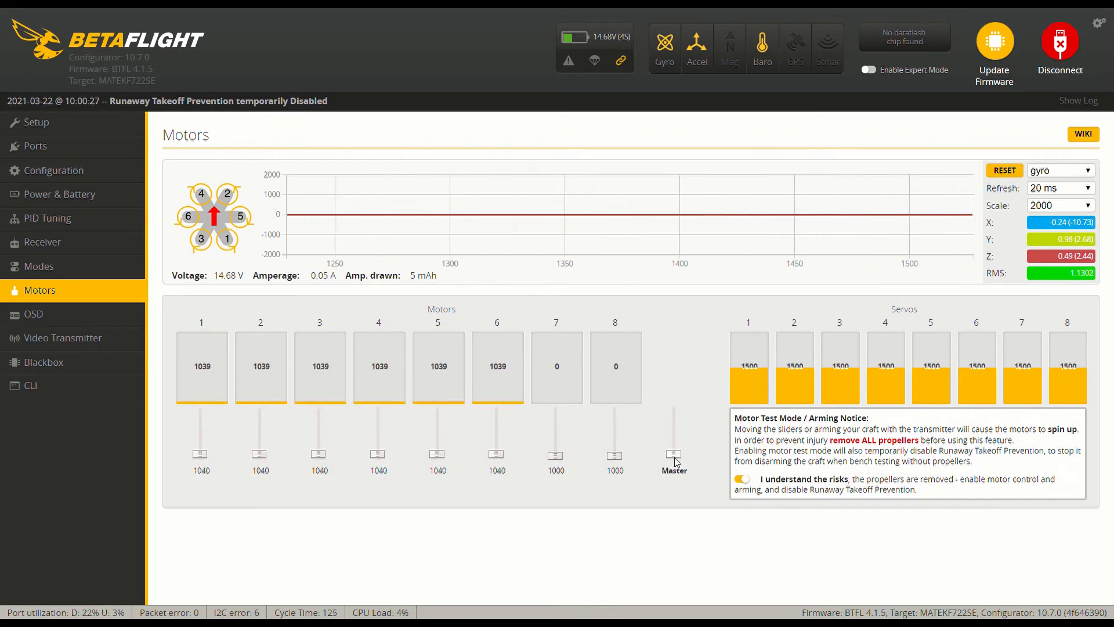
key(Up)
key(Up)
key(Up)
key(Up)
key(Up)
key(Up)
key(Up)
key(Up)
key(Up)
key(Up)
key(Up)
key(Up)
key(Up)
key(Up)
key(Up)
key(Up)
key(Up)
key(Up)
key(Up)
key(Up)
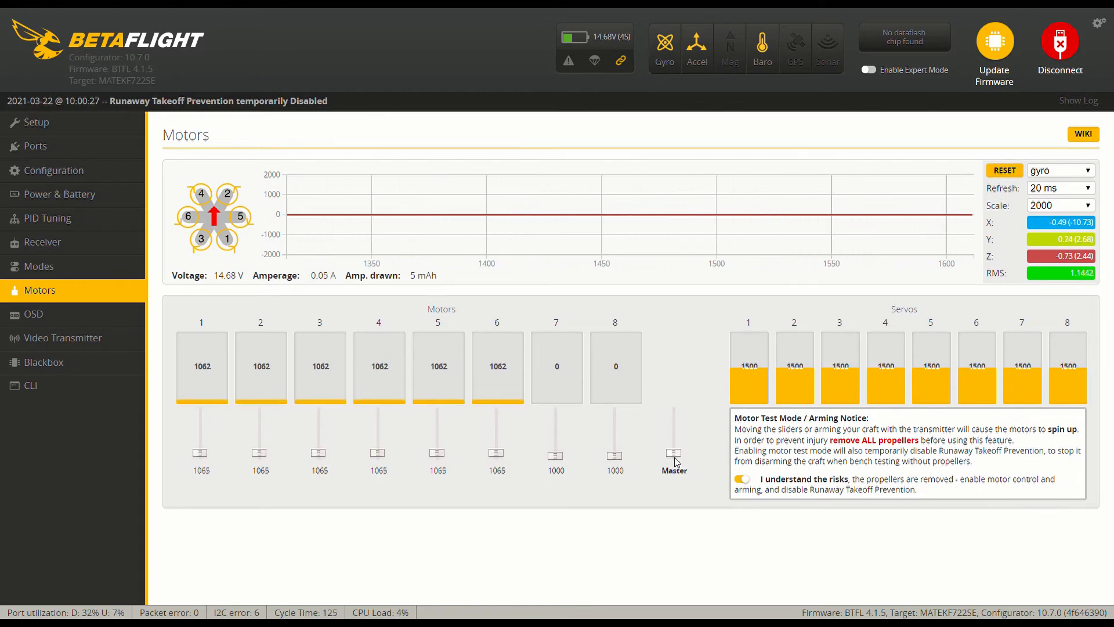
key(Up)
key(Up)
key(Up)
key(Up)
key(Up)
key(Up)
key(Up)
key(Up)
key(Up)
key(Up)
key(Up)
key(Up)
key(Up)
key(Up)
key(Up)
key(Up)
key(Up)
key(Up)
key(Up)
key(Up)
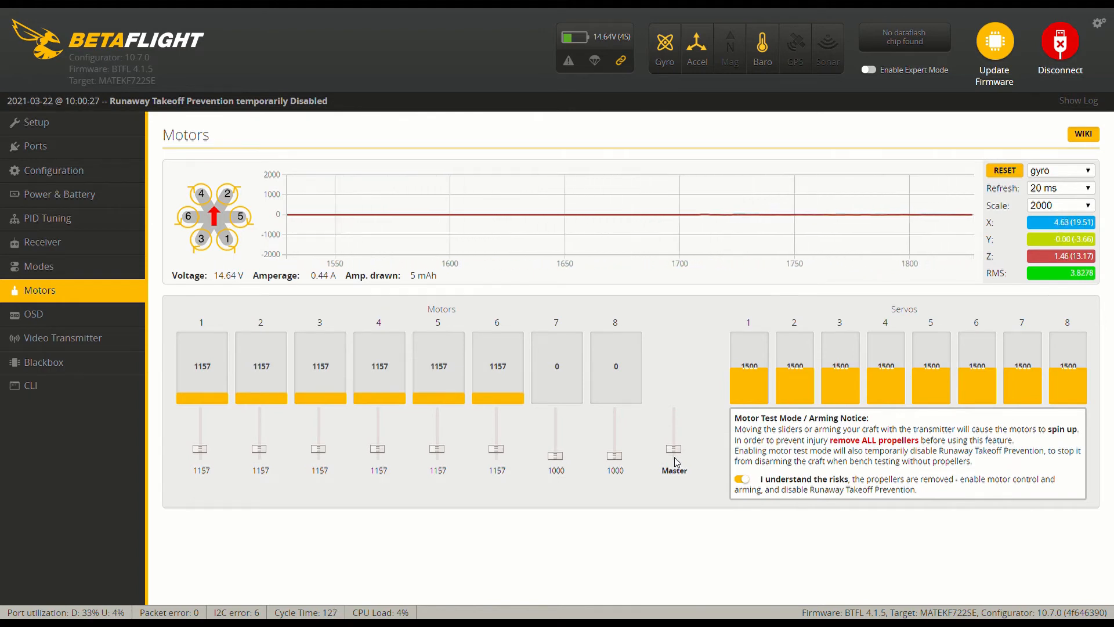
Step: Lower the master throttle to about 1146, and stop all six motors by returning it to 1000
key(Down)
key(Down)
key(Down)
key(Down)
key(Down)
scroll(674, 462, down, 5)
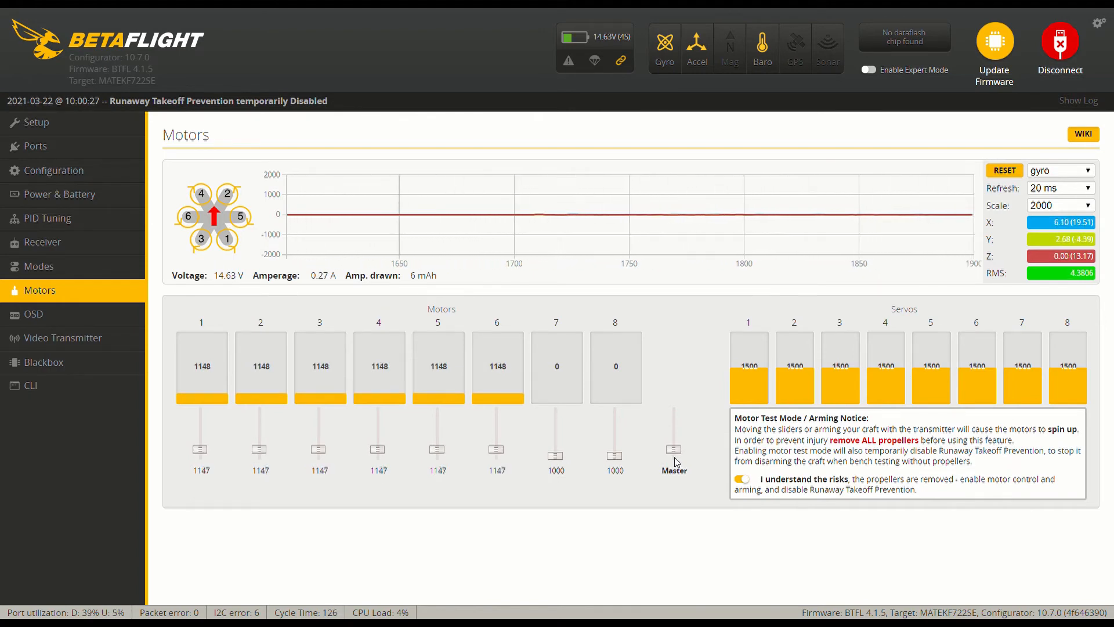
scroll(675, 463, up, 1)
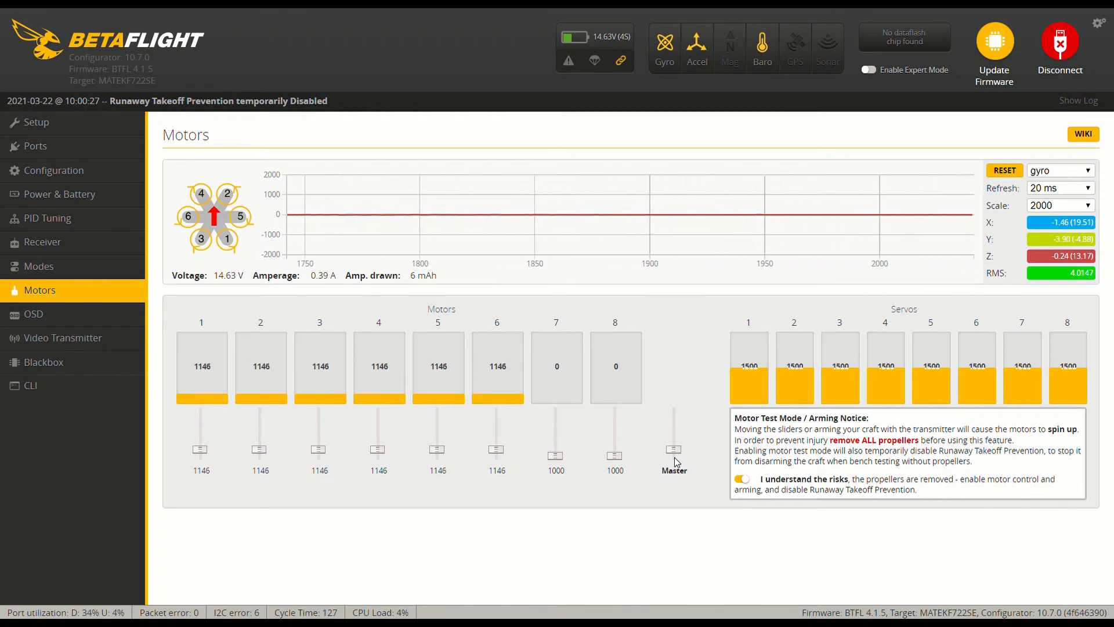
drag(675, 450, 671, 497)
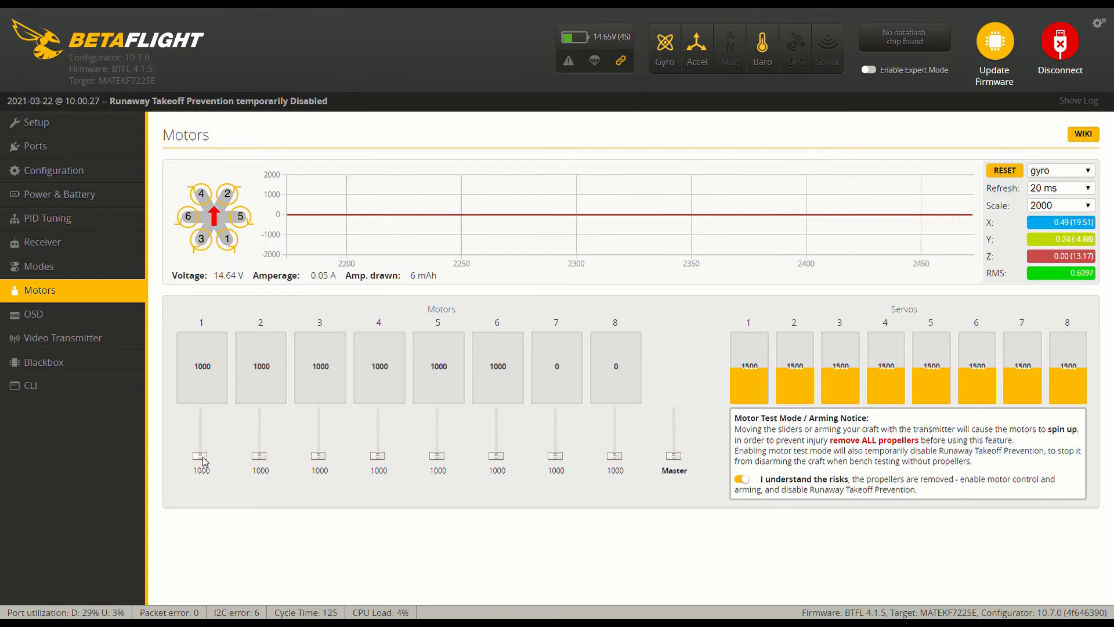
Step: Spin motors 1 to 4 individually to test their positions, raising motor 4 to about 1298, and return each to 1000
mouse_move(203, 461)
mouse_down()
mouse_move(207, 445)
mouse_move(203, 460)
mouse_up()
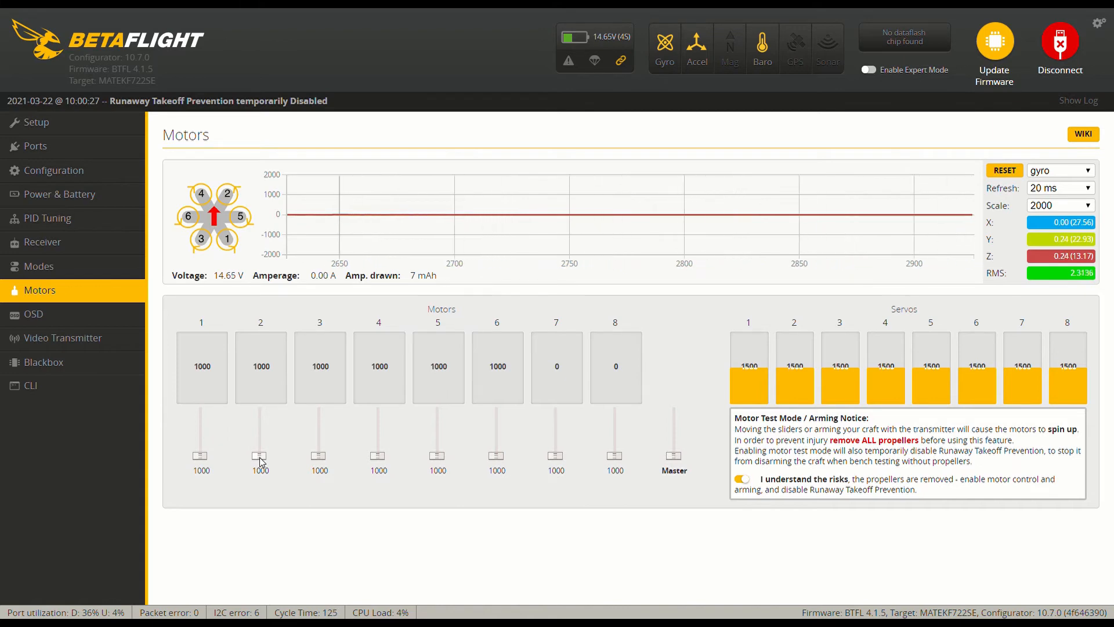
mouse_move(260, 456)
mouse_down()
mouse_move(261, 445)
mouse_move(262, 462)
mouse_up()
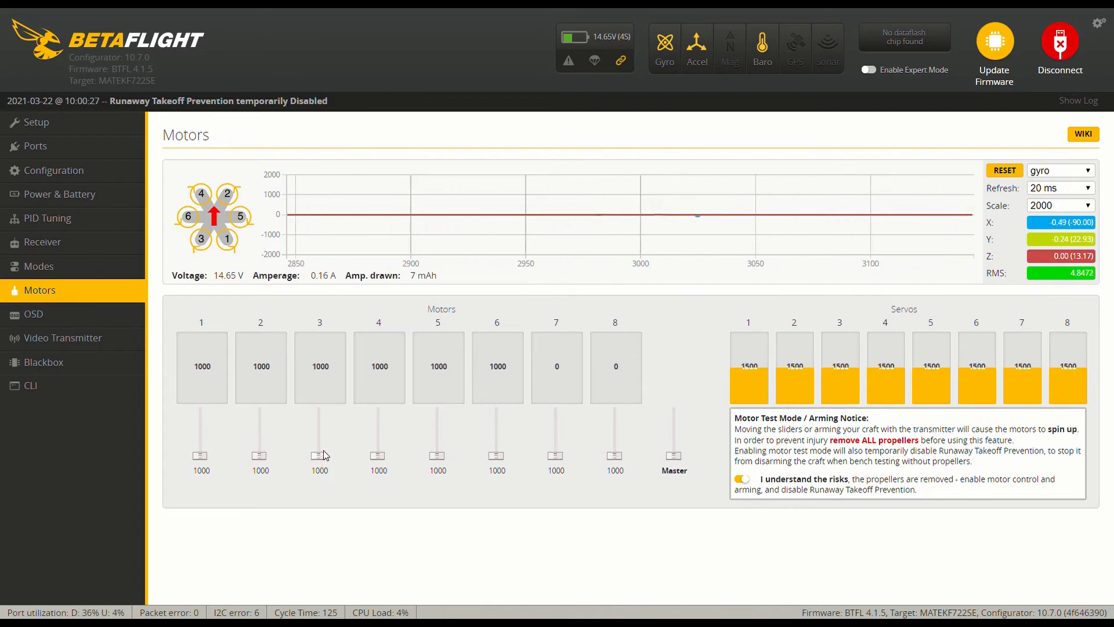
mouse_move(322, 457)
mouse_down()
mouse_move(322, 446)
mouse_move(324, 468)
mouse_up()
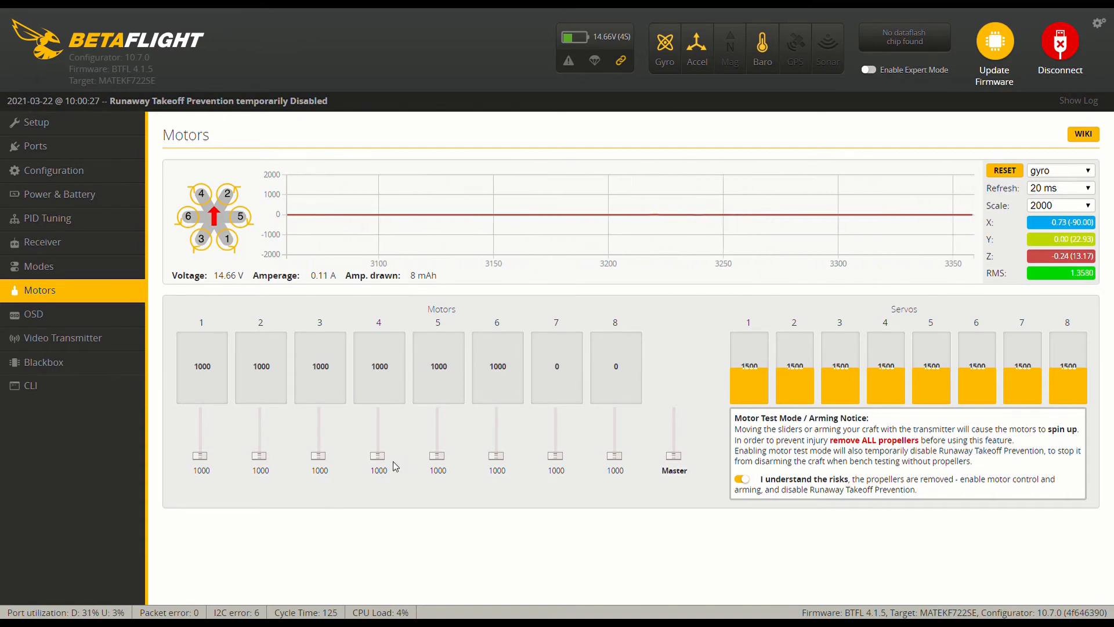
drag(378, 456, 384, 446)
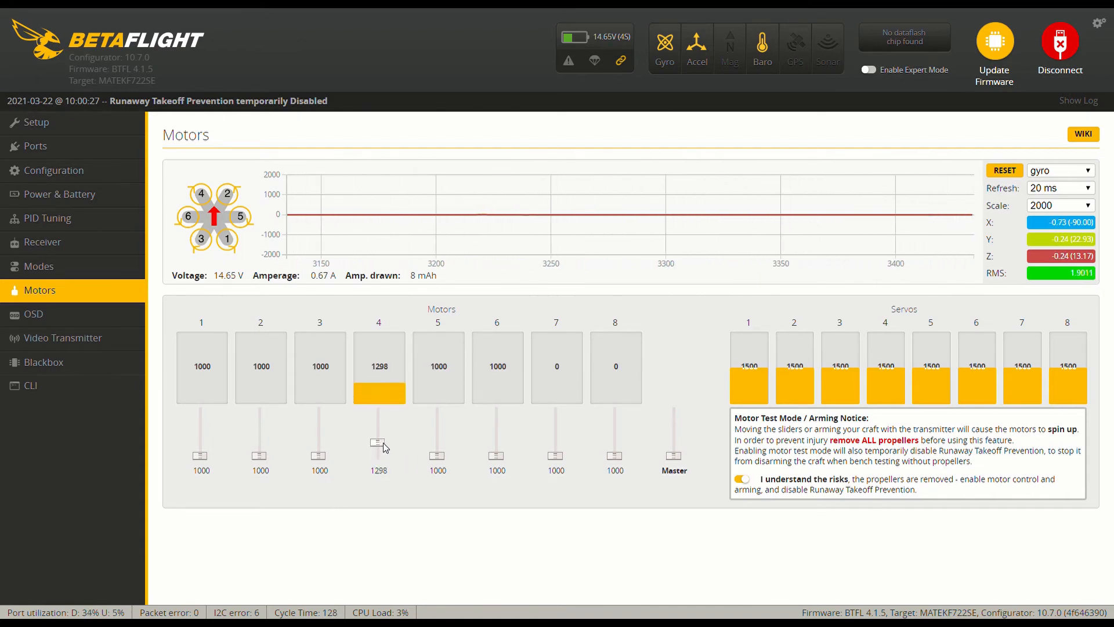
drag(384, 446, 502, 482)
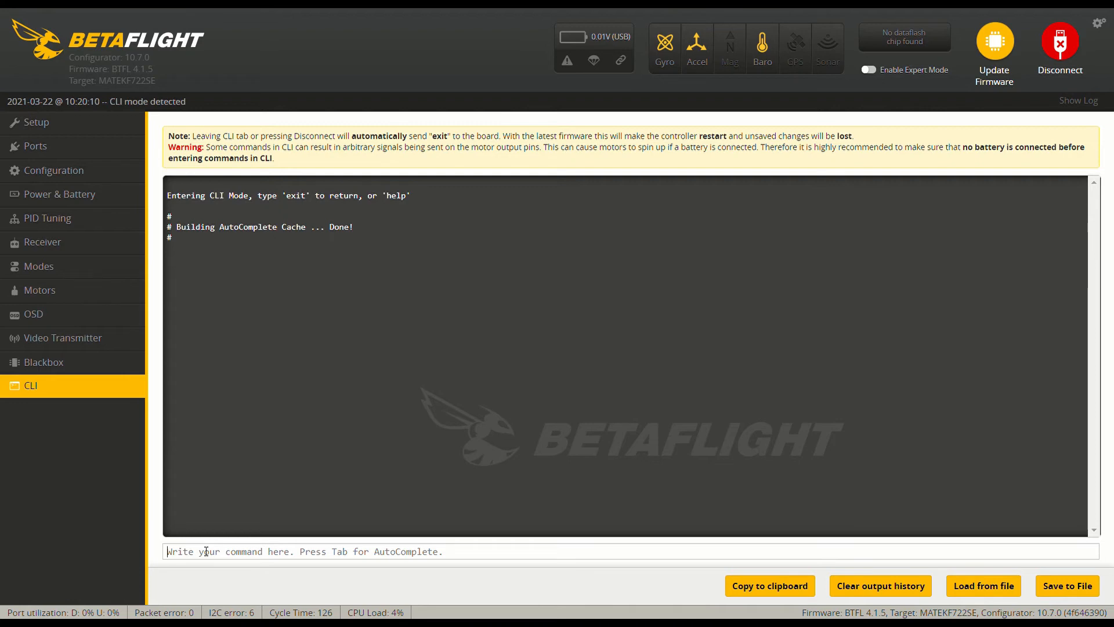
Step: Reassign motor 2 to pin B01 by running the CLI command resource motor 2 B01
text(resource )
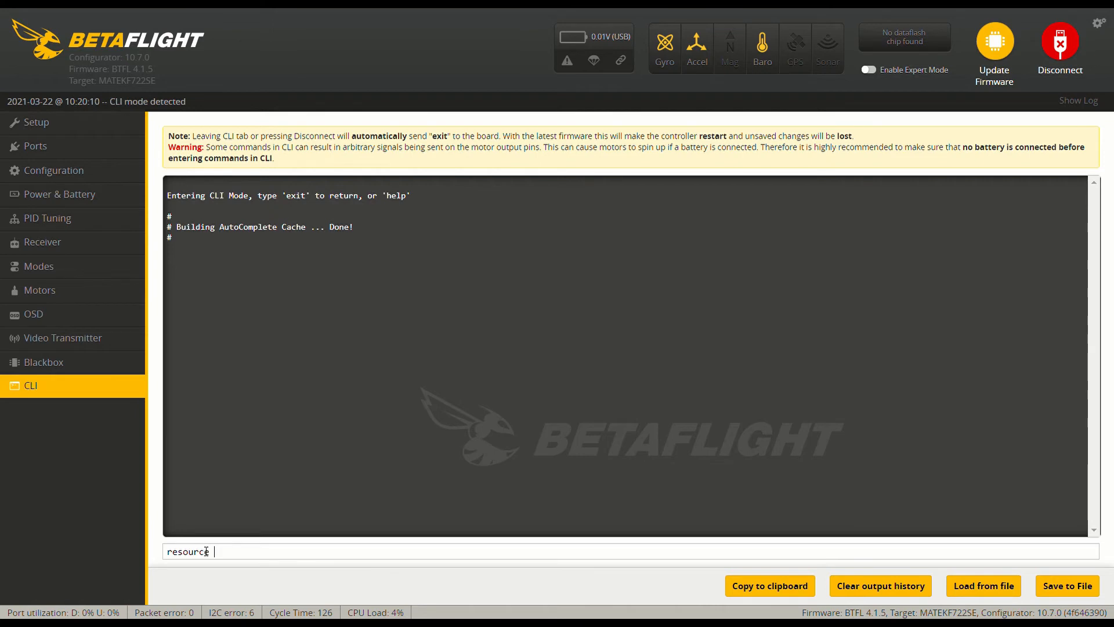
text(motor )
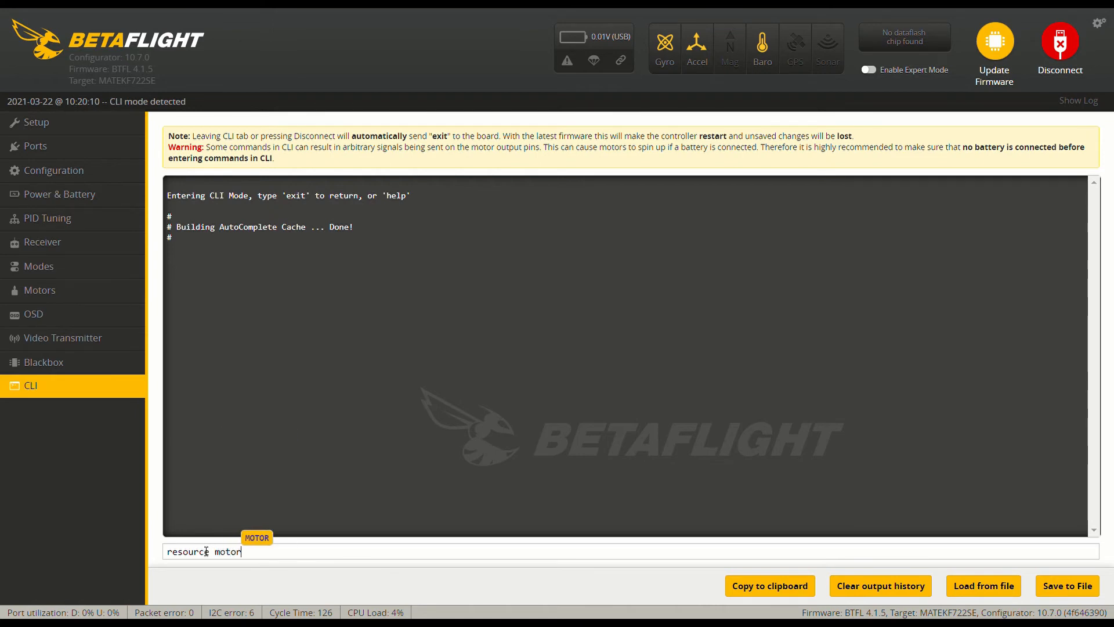
text(1)
key(BackSpace)
key(BackSpace)
text(2)
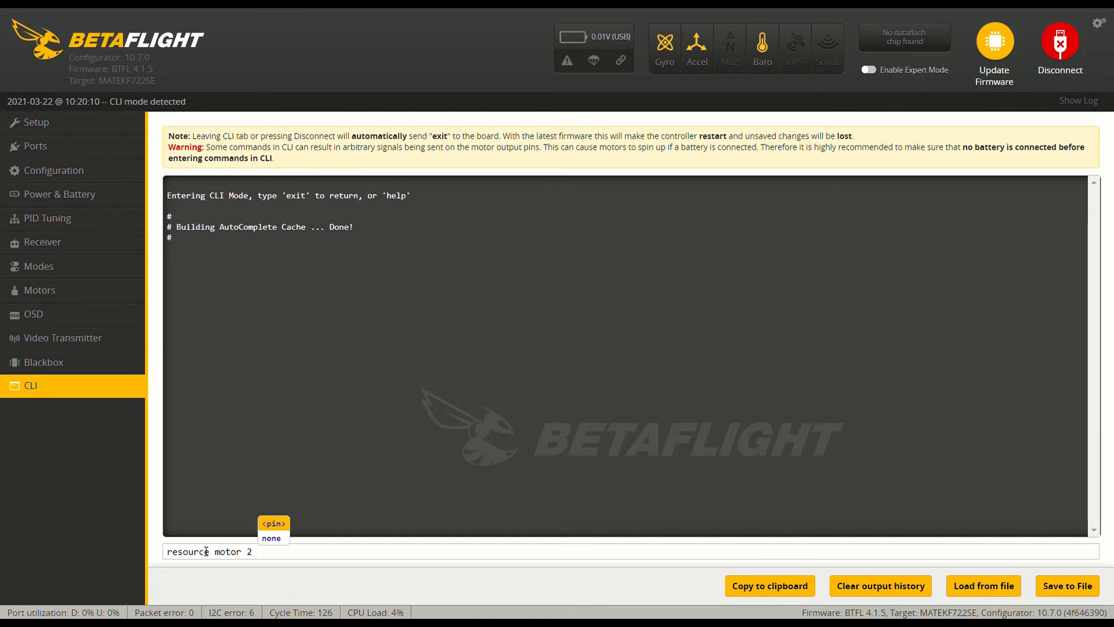
text( B01)
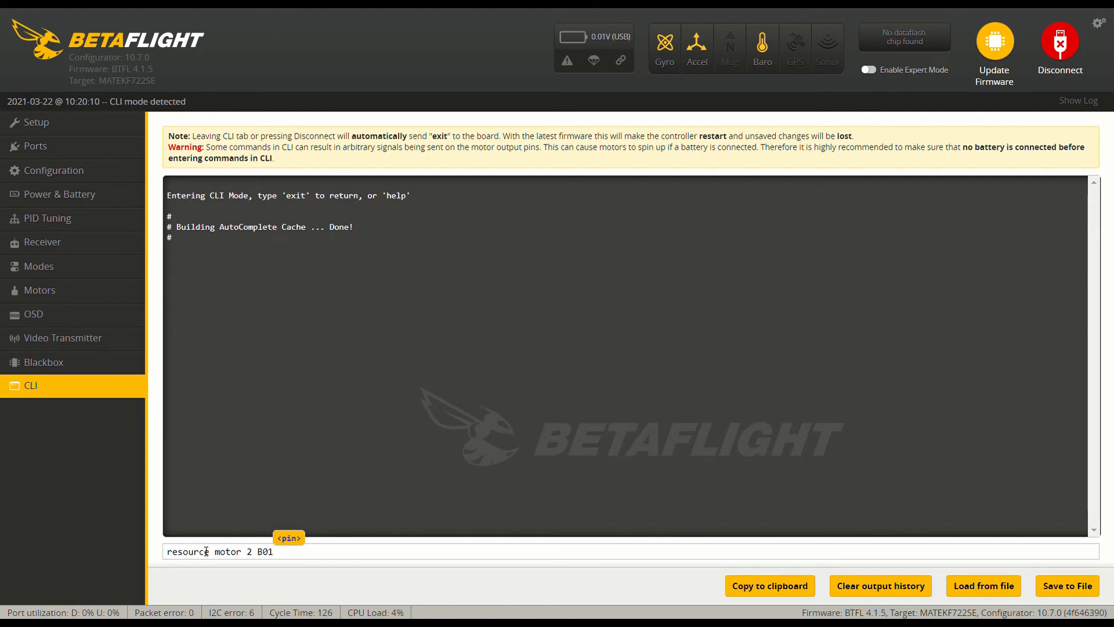
key(Return)
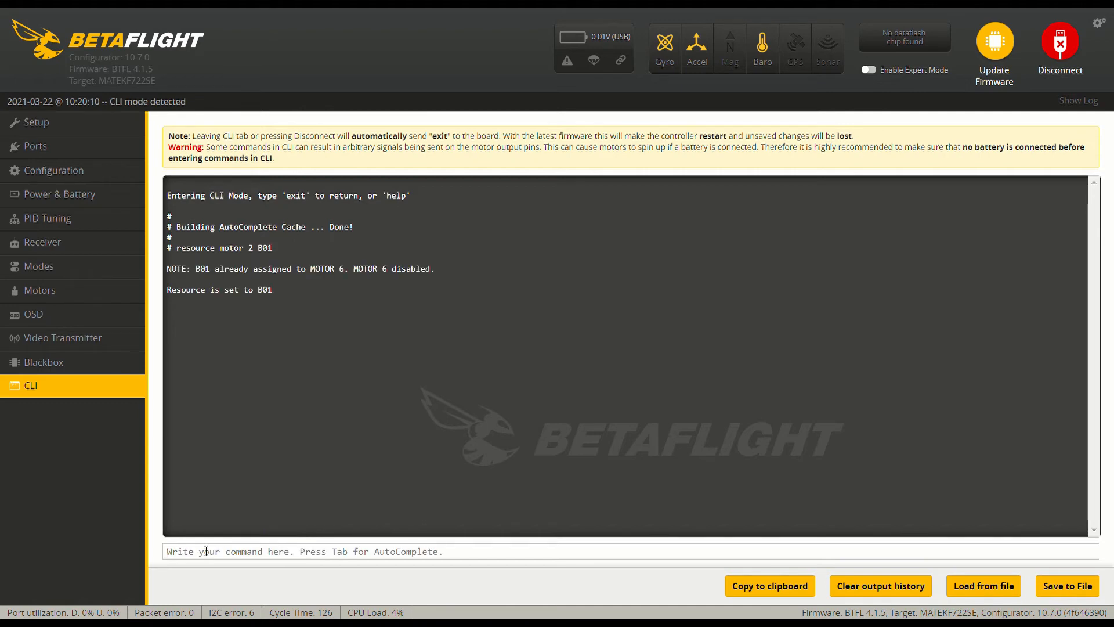
Step: Reassign motor 3 to pin B03 by running the CLI command RESOURCE MOTOR 3 B03
text(RESOURCE MOTOR)
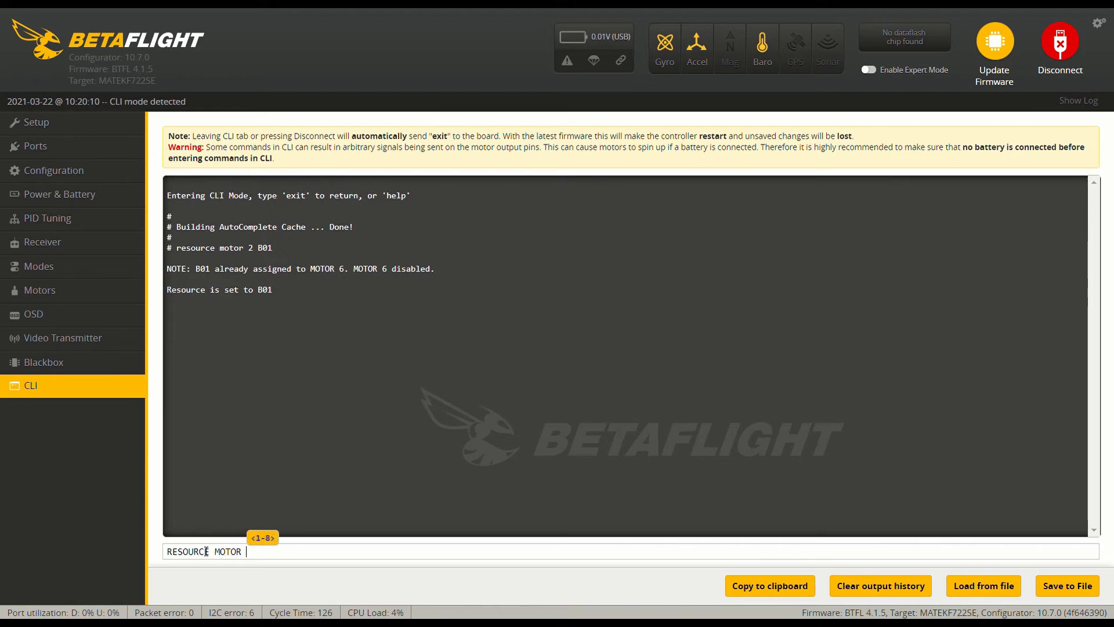
text( 3 B)
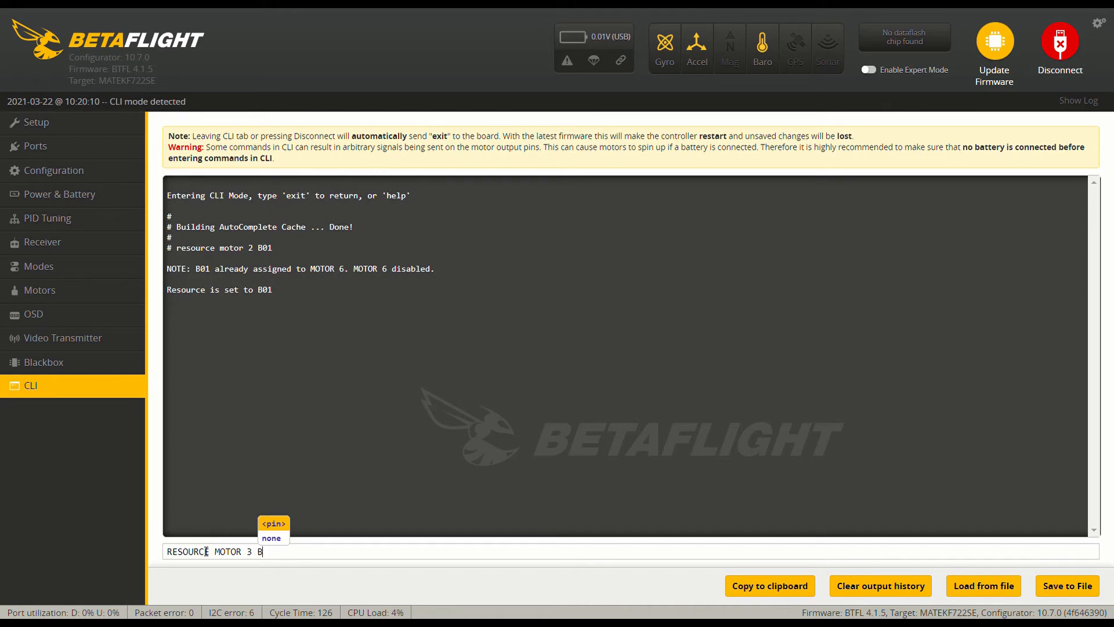
text(03)
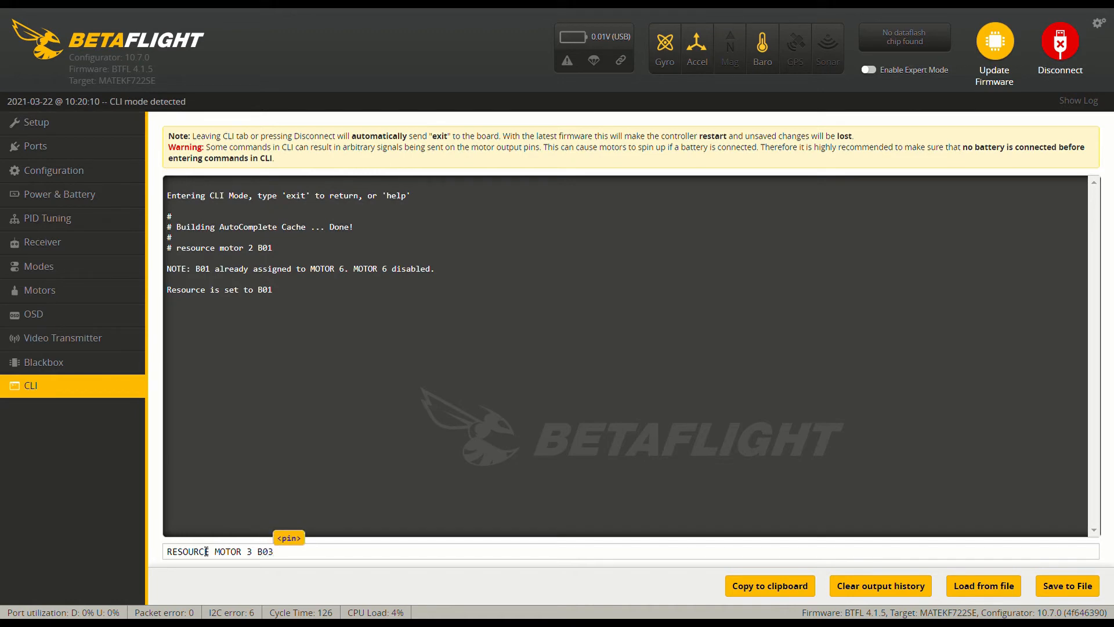
key(Return)
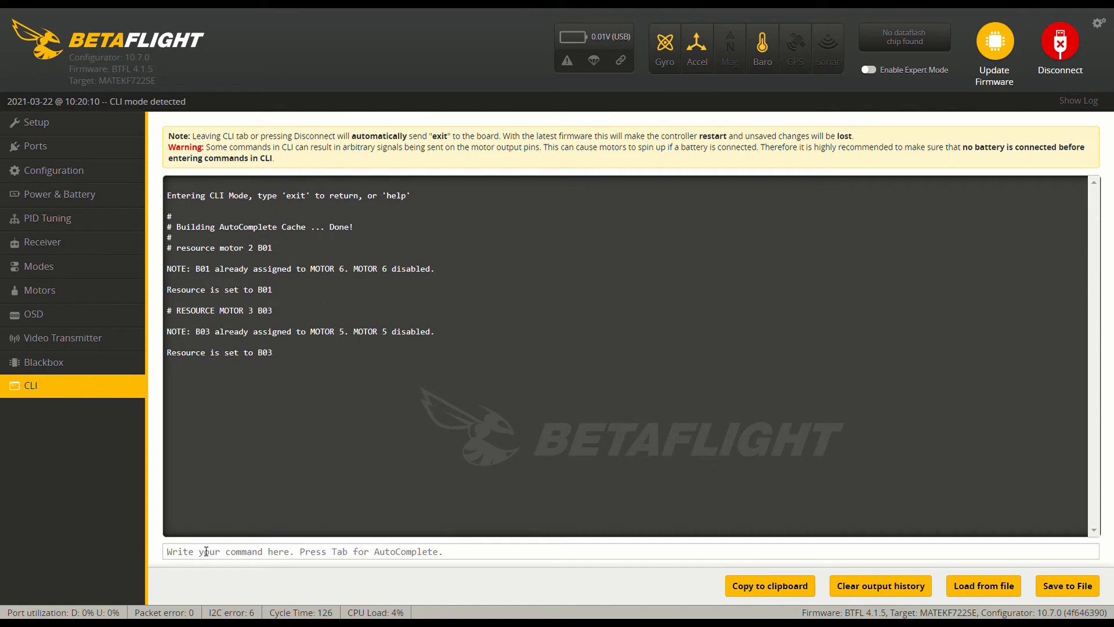
Step: Reassign motor 4 to pin A15 by running the CLI command RESOURCE MOTOR 4 A15
text(RESOU)
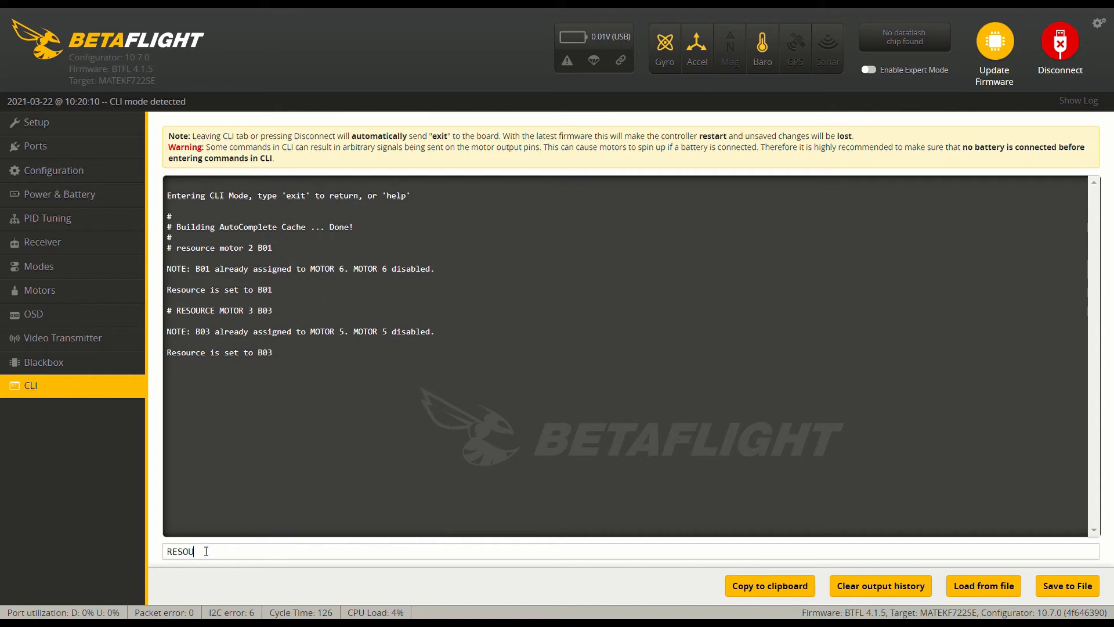
text(RCE MOTOR 4 A15)
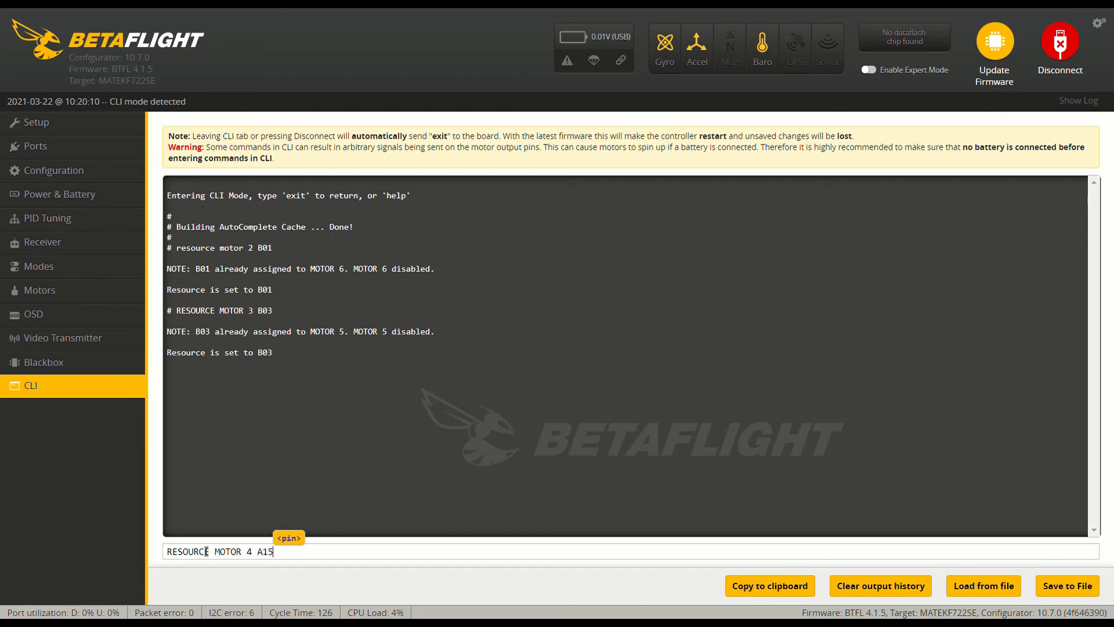
key(Return)
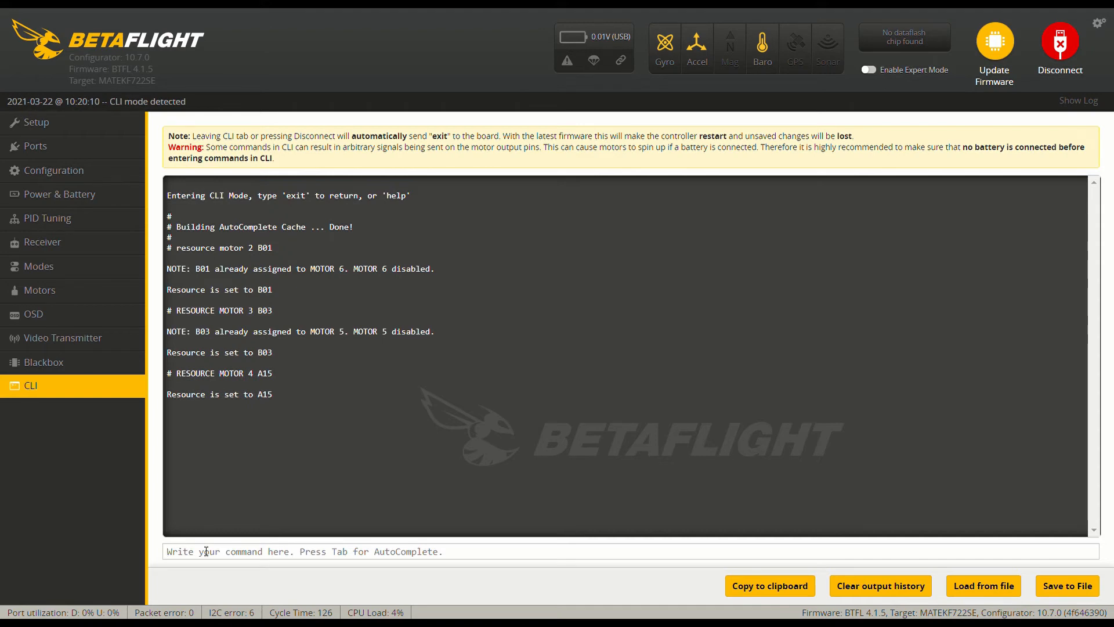
Step: Reassign motor 5 to pin B05 by running the CLI command RESOURCE MOTOR 5 B05
text(RESO)
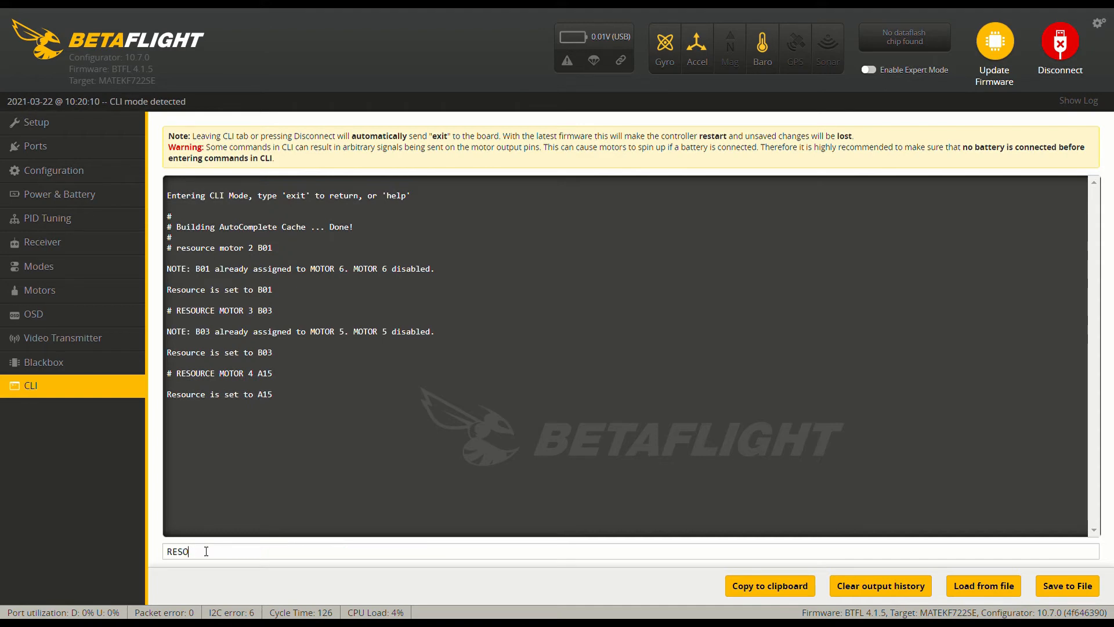
text(URCE MOTOR )
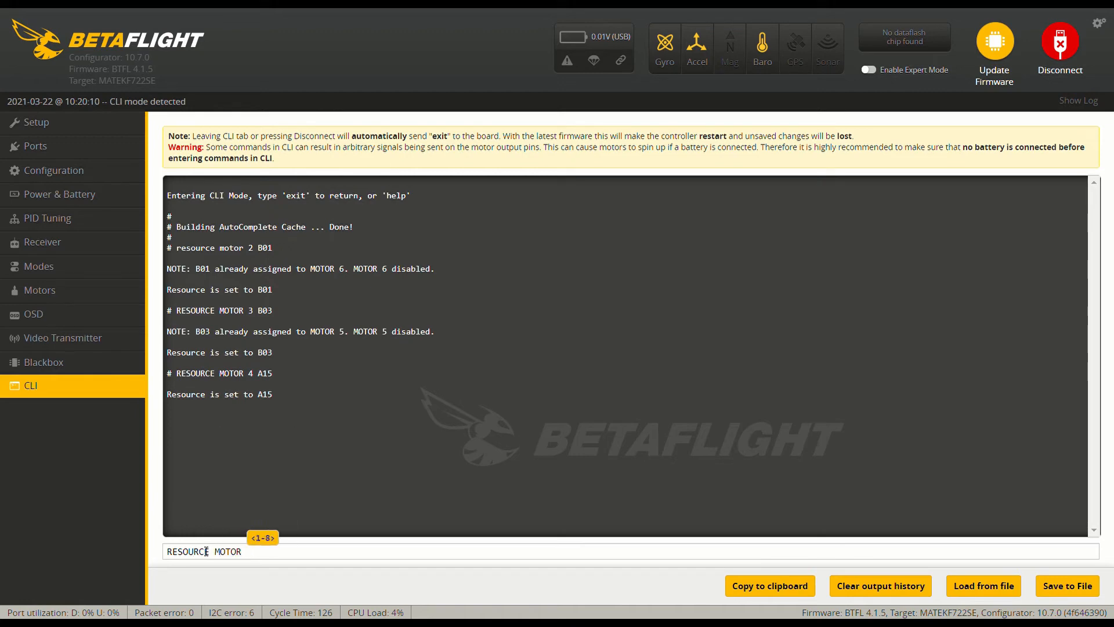
text(5)
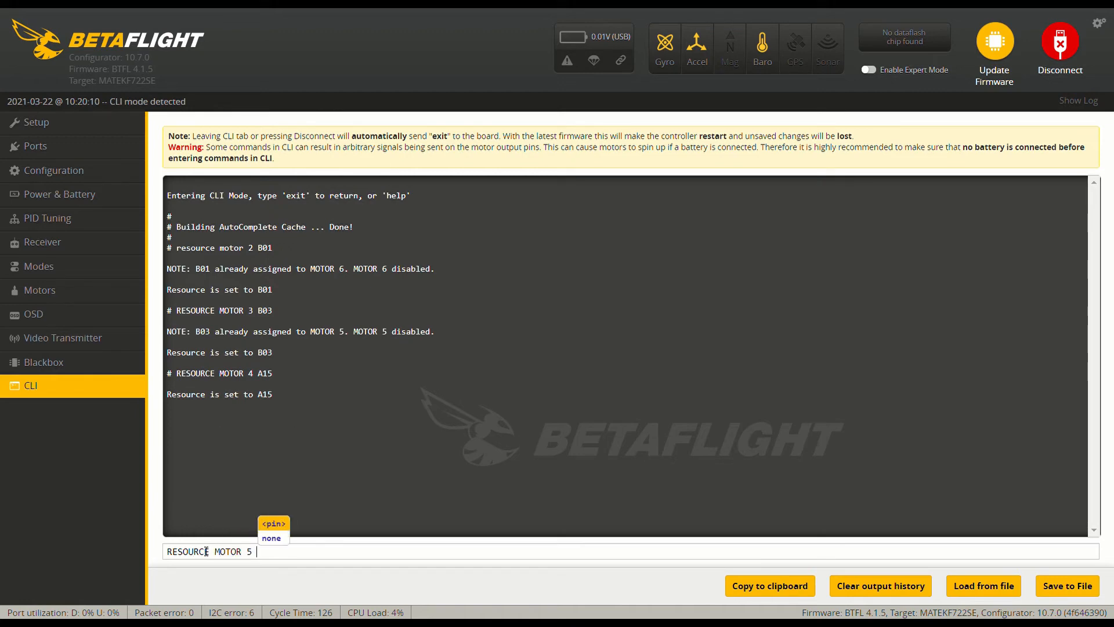
text( B0)
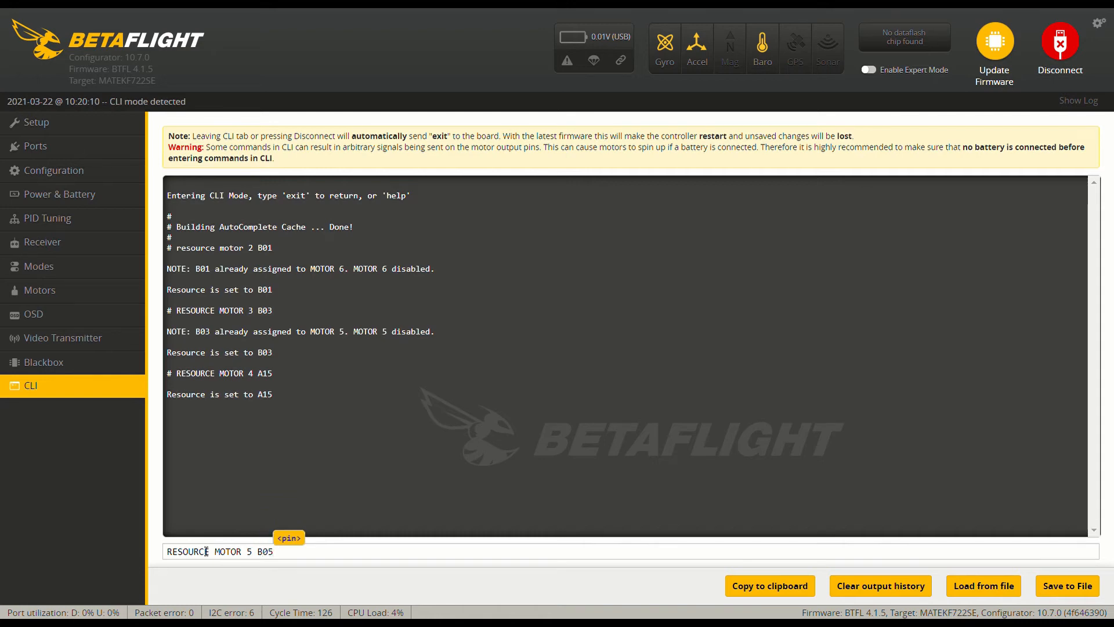
text(5)
key(Return)
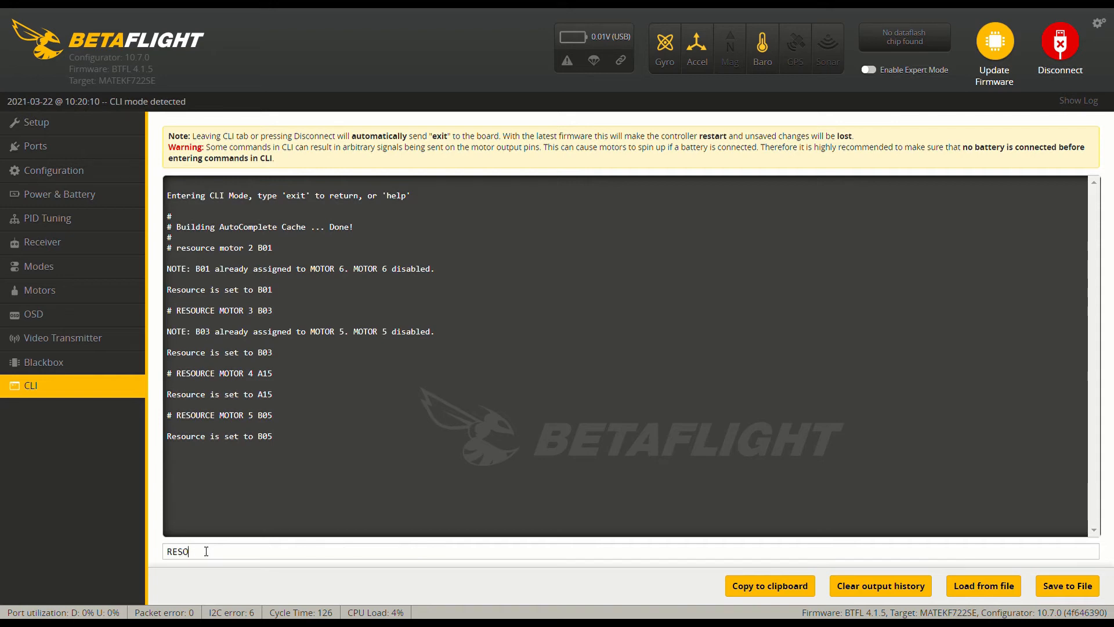
Step: Reassign motor 6 to pin B00 with the CLI command RESOURCE MOTOR 6 B00, and store the changes with SAVE
text(OT)
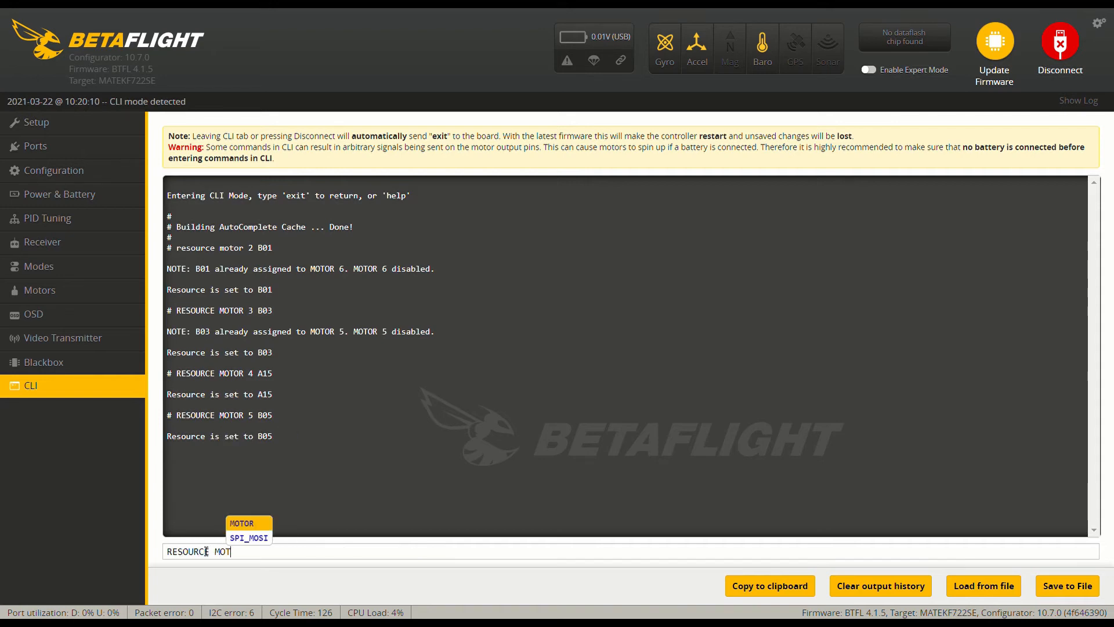
text(OR 6 B00)
key(Return)
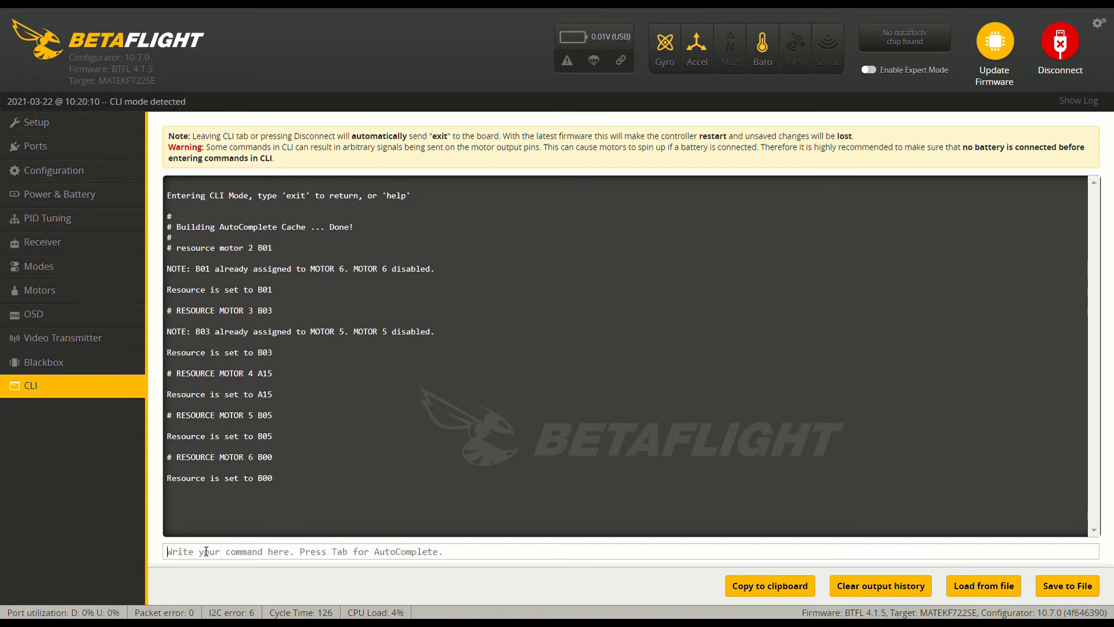
text(s)
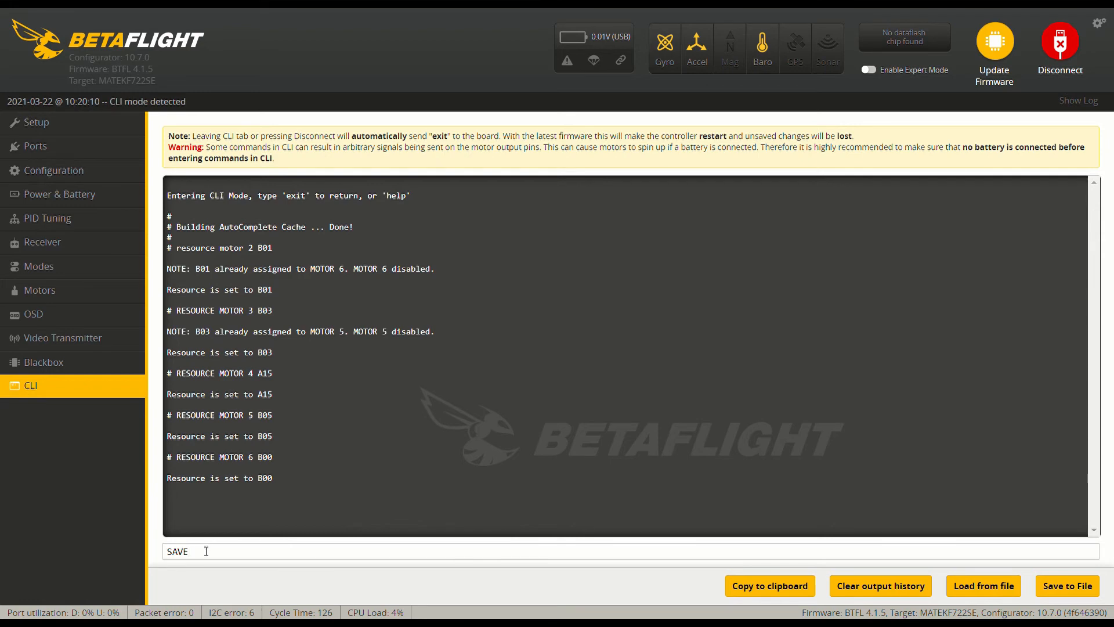
key(Return)
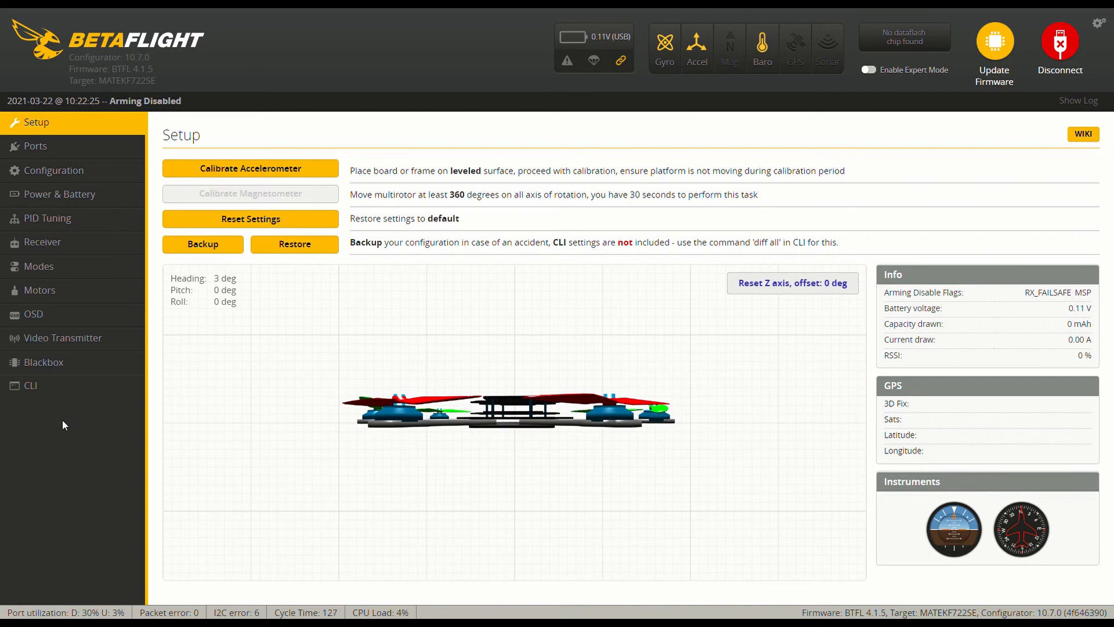
Step: Enable motor test mode and spin all six motors briefly with the master throttle, returning it to 1000
click(87, 297)
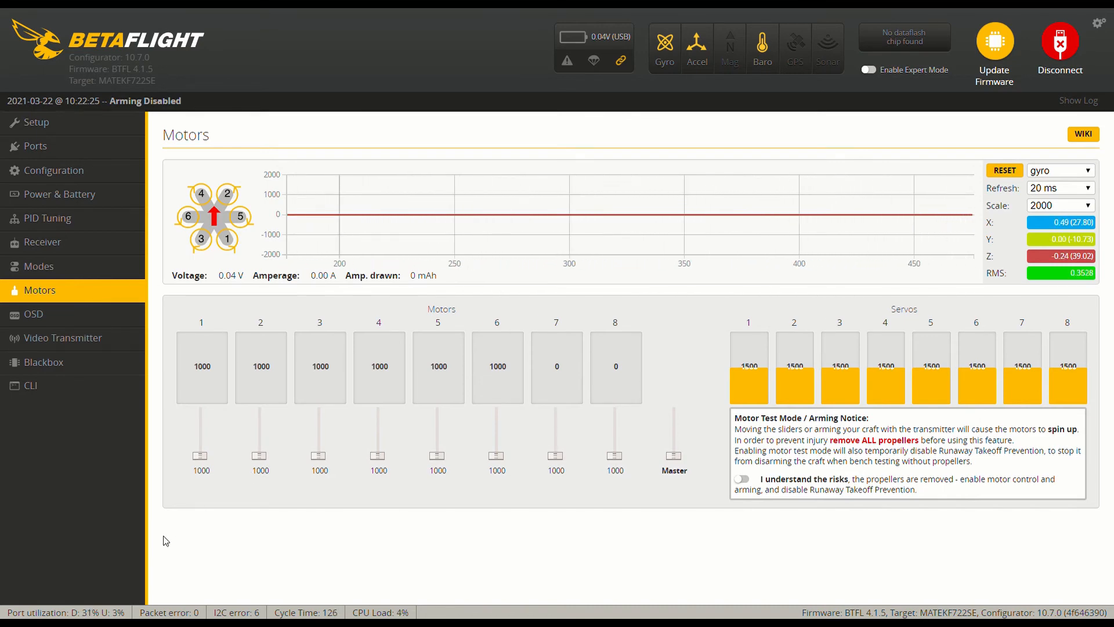
click(745, 485)
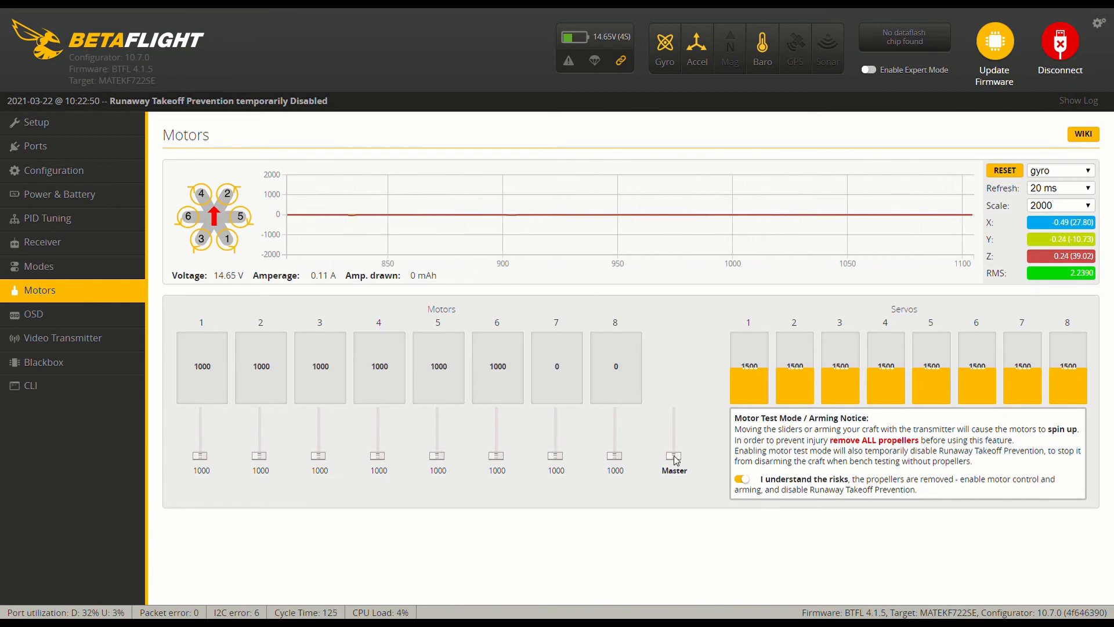
mouse_move(676, 460)
mouse_down()
mouse_move(675, 442)
mouse_move(692, 474)
mouse_up()
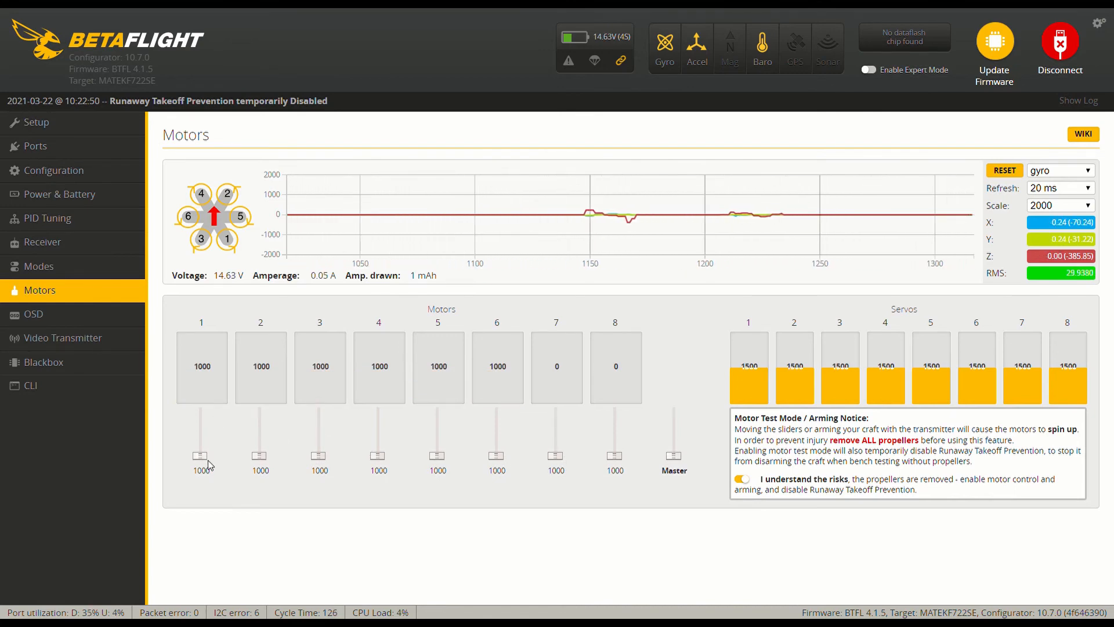
Step: Spin motors 1, 2 and 3 individually, repeating motors 2 and 3, to check their positions, and return each to 1000
drag(203, 456, 209, 495)
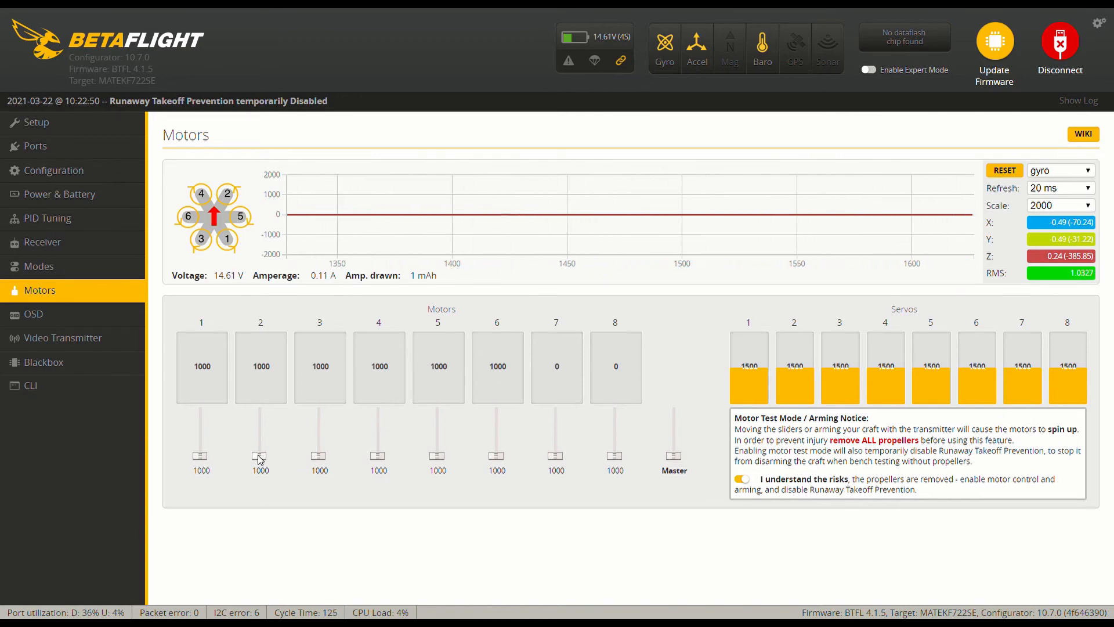
drag(260, 457, 265, 446)
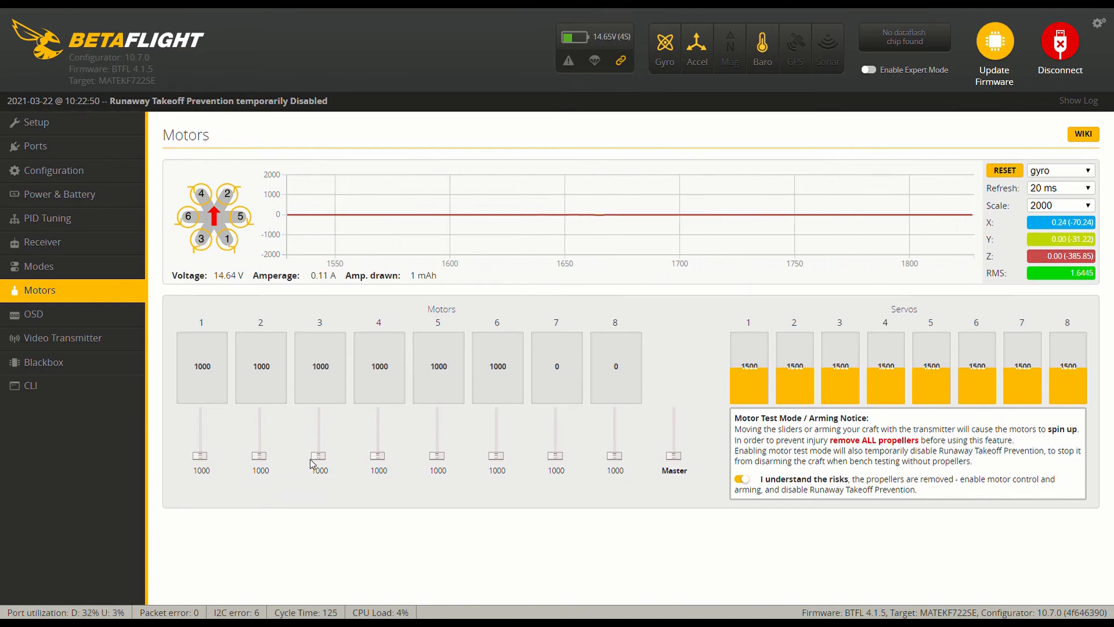
mouse_move(320, 460)
mouse_down()
mouse_move(324, 443)
mouse_move(321, 459)
mouse_up()
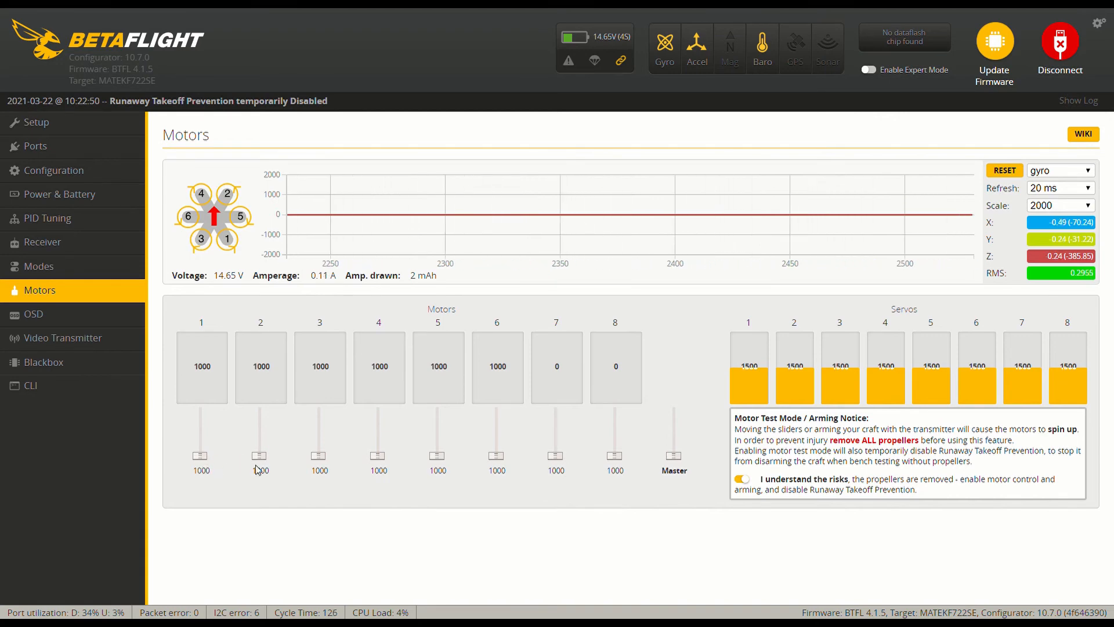
mouse_move(318, 456)
mouse_down()
mouse_move(321, 445)
mouse_move(325, 472)
mouse_up()
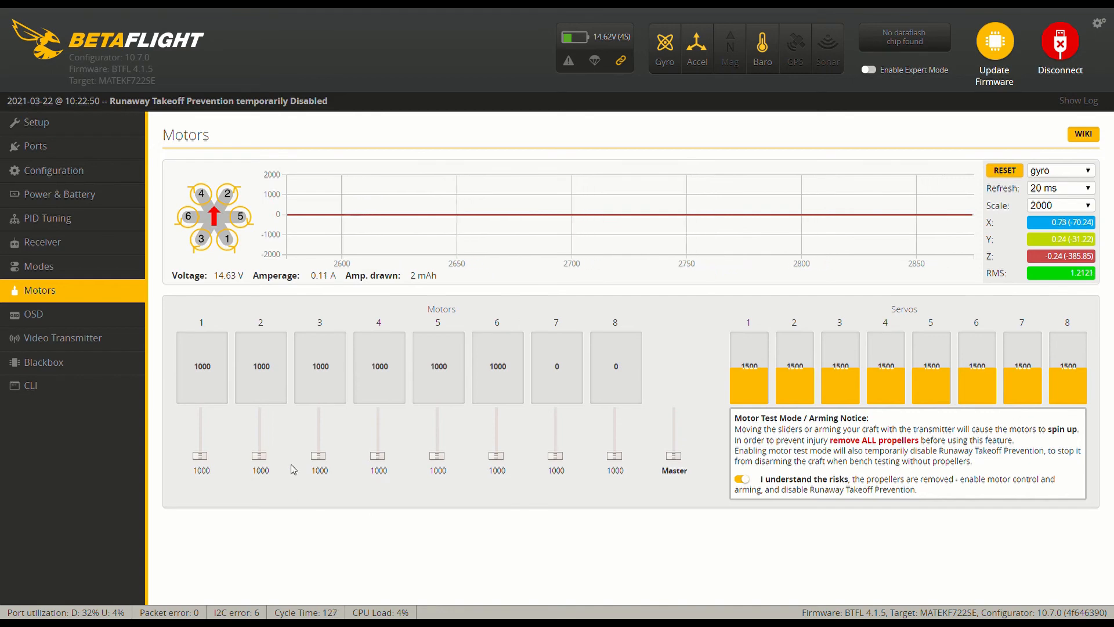
drag(259, 456, 269, 493)
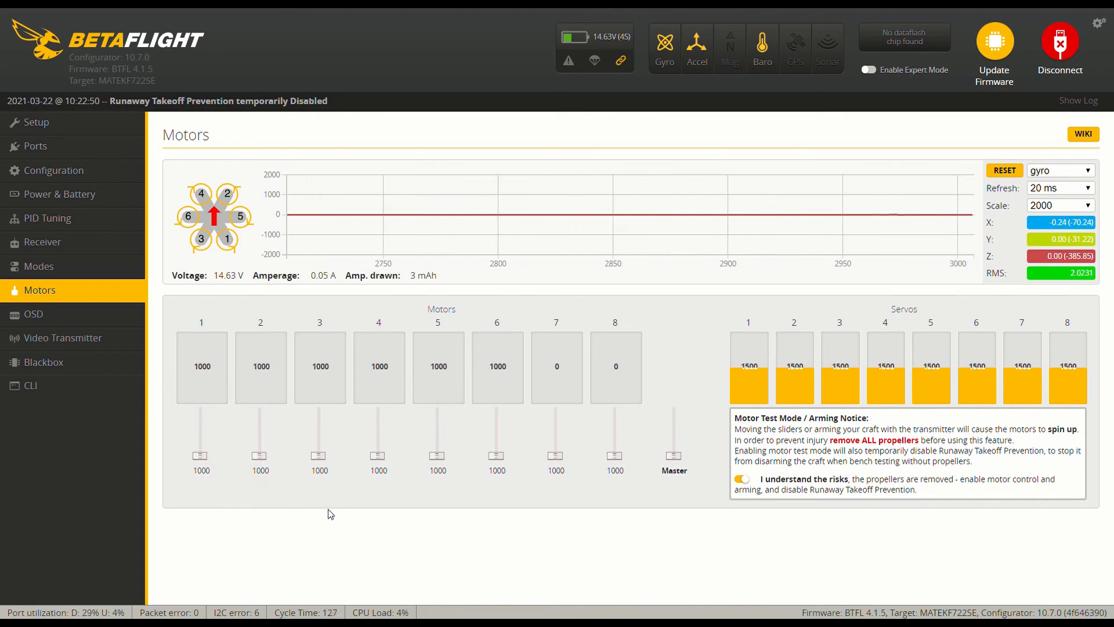
drag(319, 456, 327, 481)
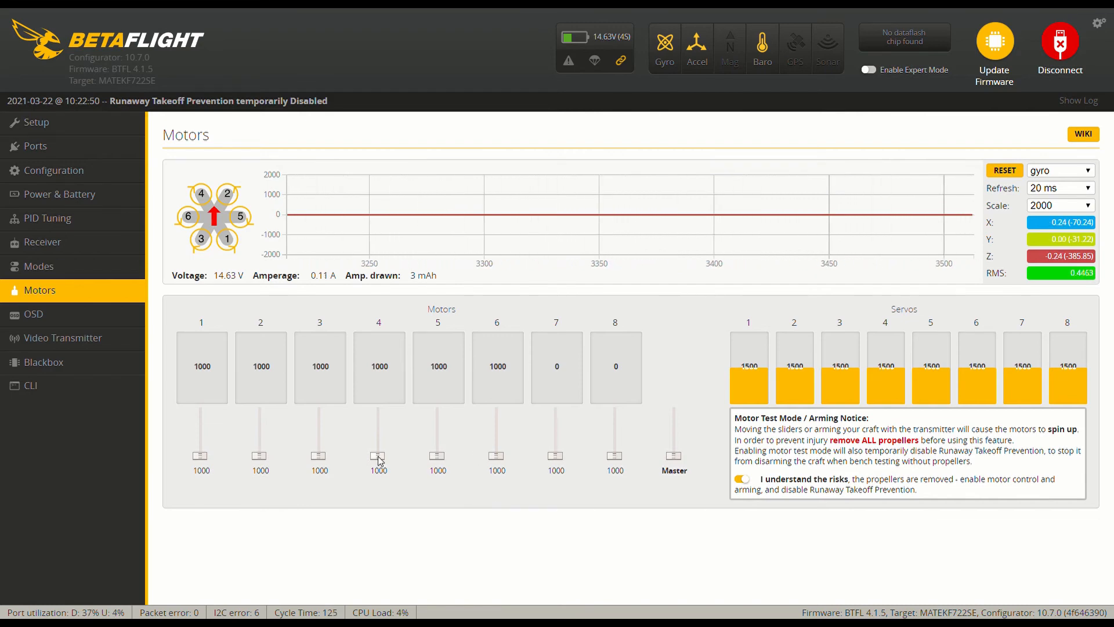
Step: Spin motors 4, 5 and 6 one at a time to check their positions, and return each to 1000
mouse_move(378, 457)
mouse_down()
mouse_move(378, 444)
mouse_move(378, 456)
mouse_up()
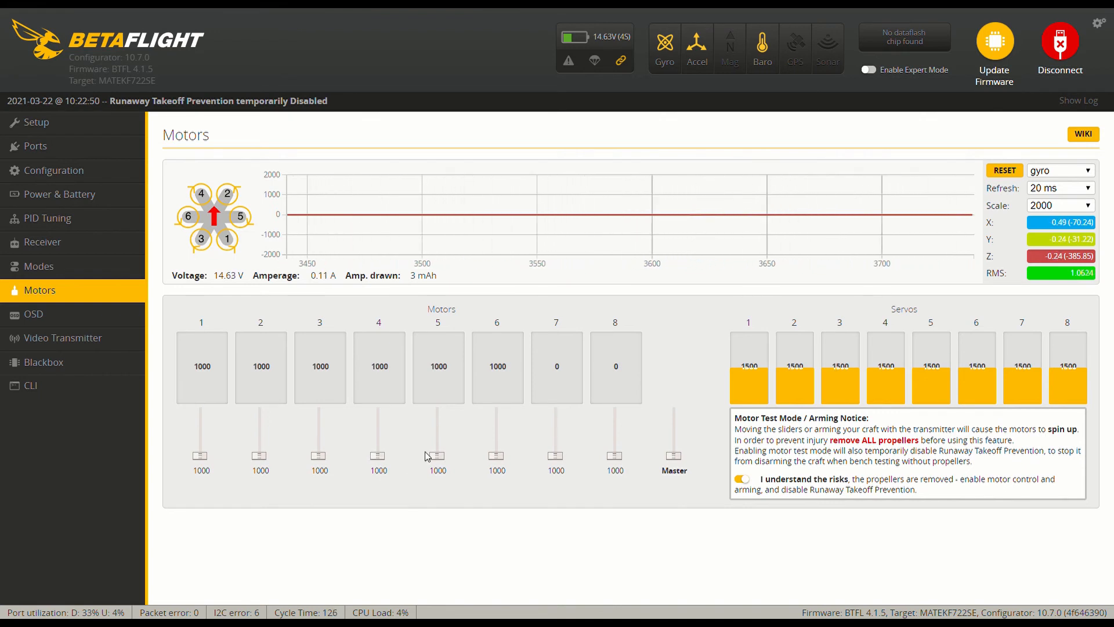
mouse_move(439, 456)
mouse_down()
mouse_move(437, 443)
mouse_move(446, 474)
mouse_up()
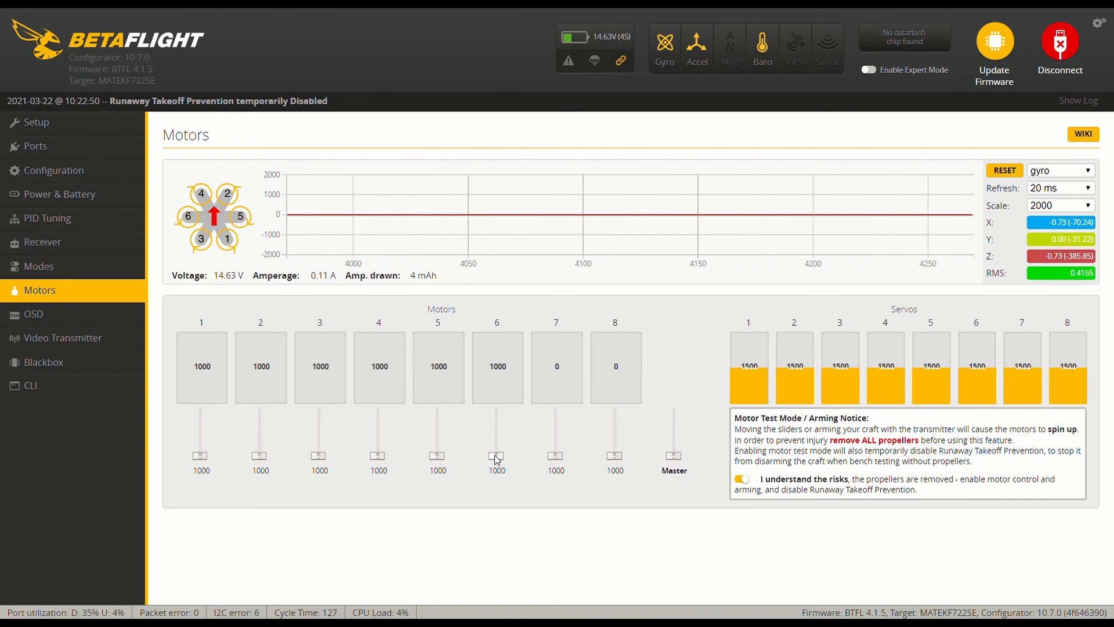
mouse_move(497, 458)
mouse_down()
mouse_move(497, 444)
mouse_move(497, 461)
mouse_up()
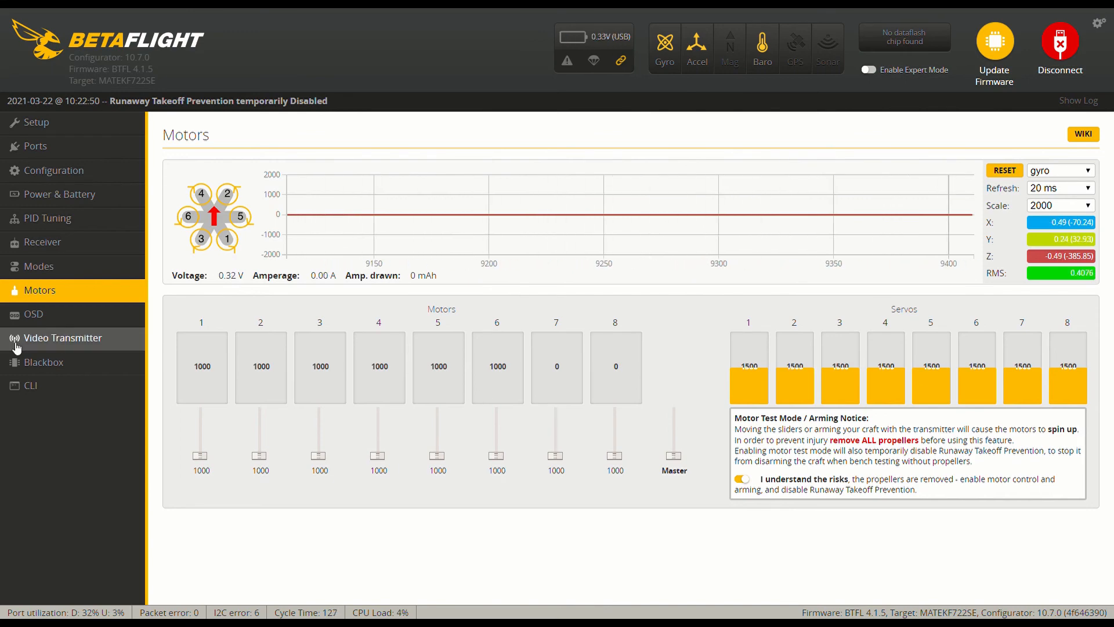
Step: Reassign motor 2 to pin B00 by running the CLI command RESOURCE MOTOR 2 B00
click(53, 389)
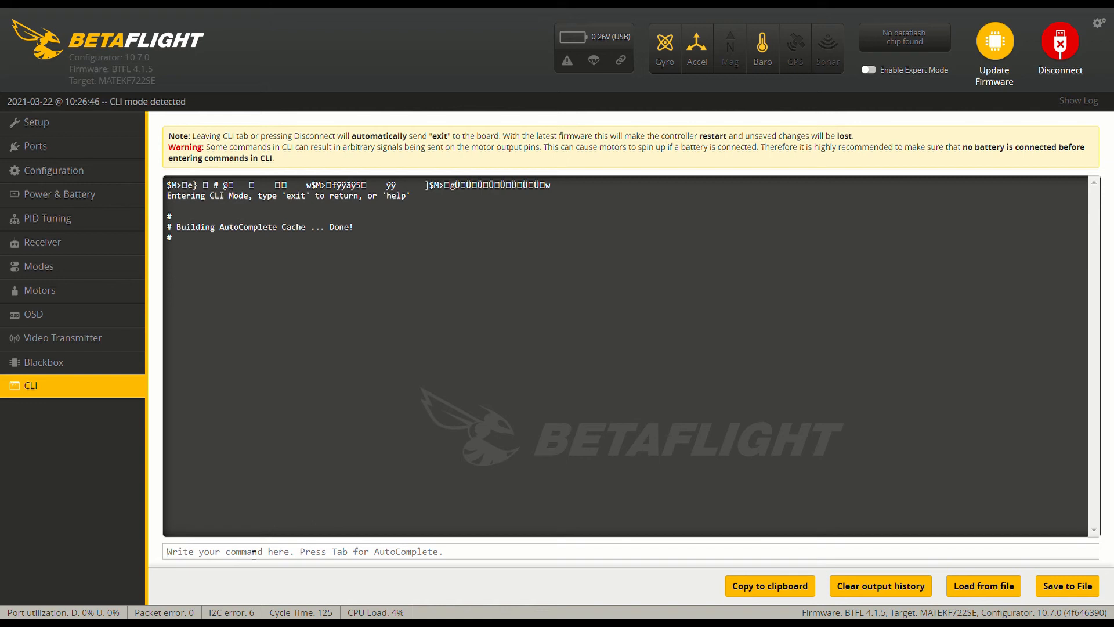
text(RESOURCE MOTOR 2 B00)
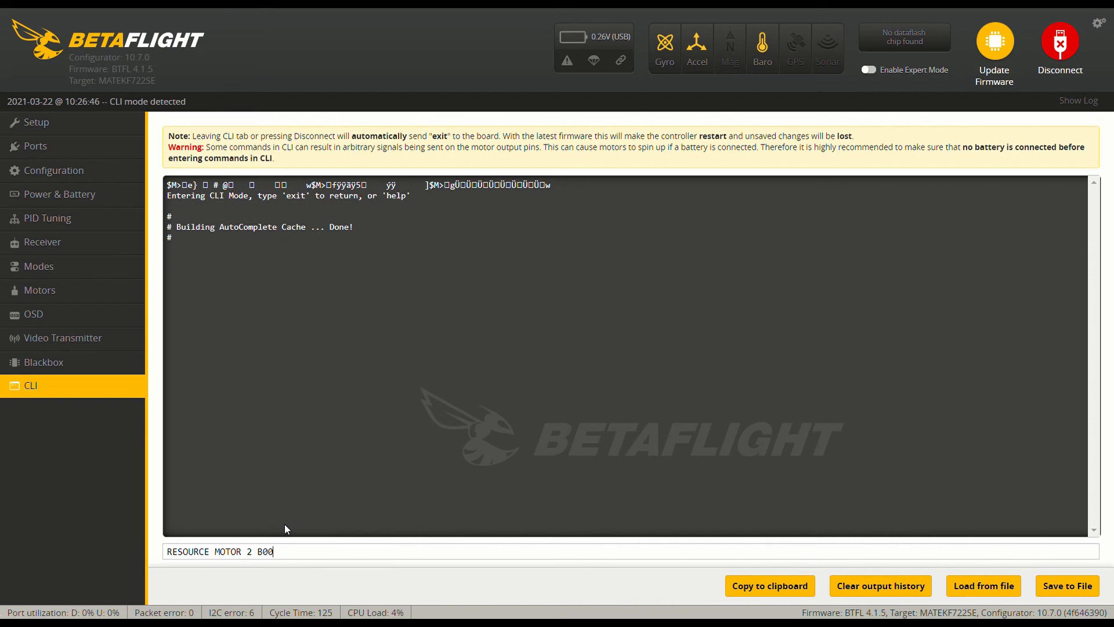
key(Return)
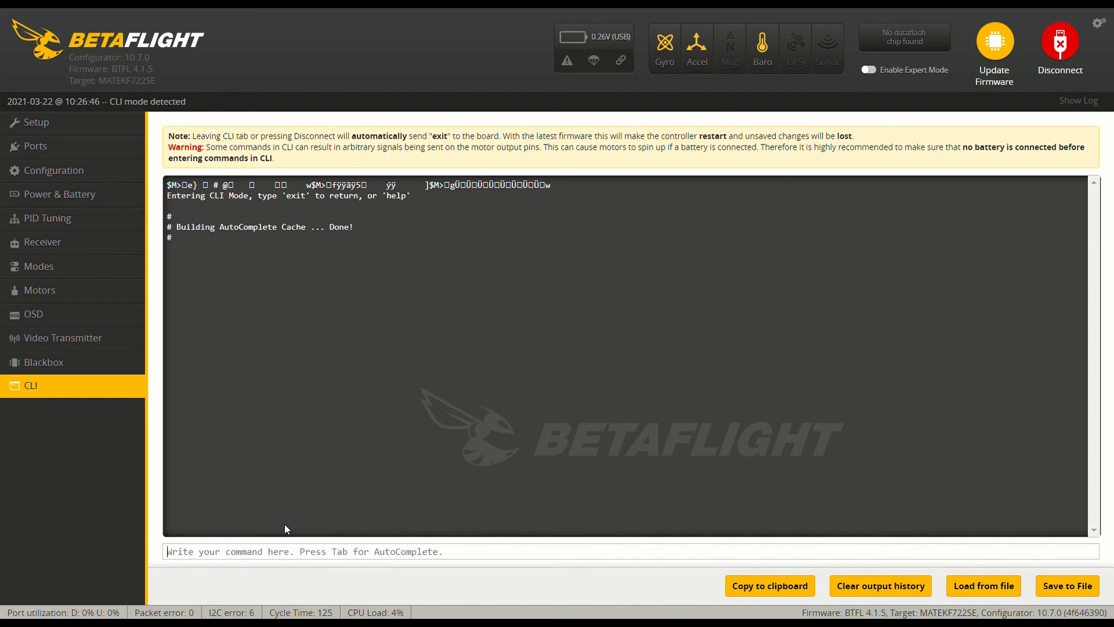
Step: Reassign motor 4 to pin B01 by running the CLI command RESOURCE MOTOR 4 B01
text(RE)
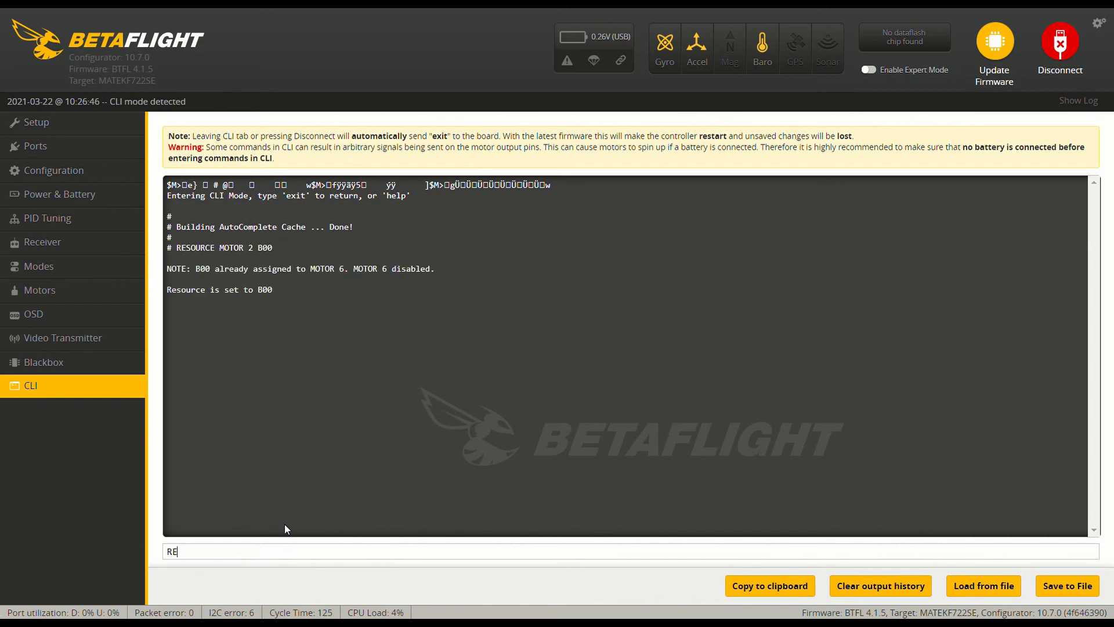
text(SOURCE MOTOR 4 B01)
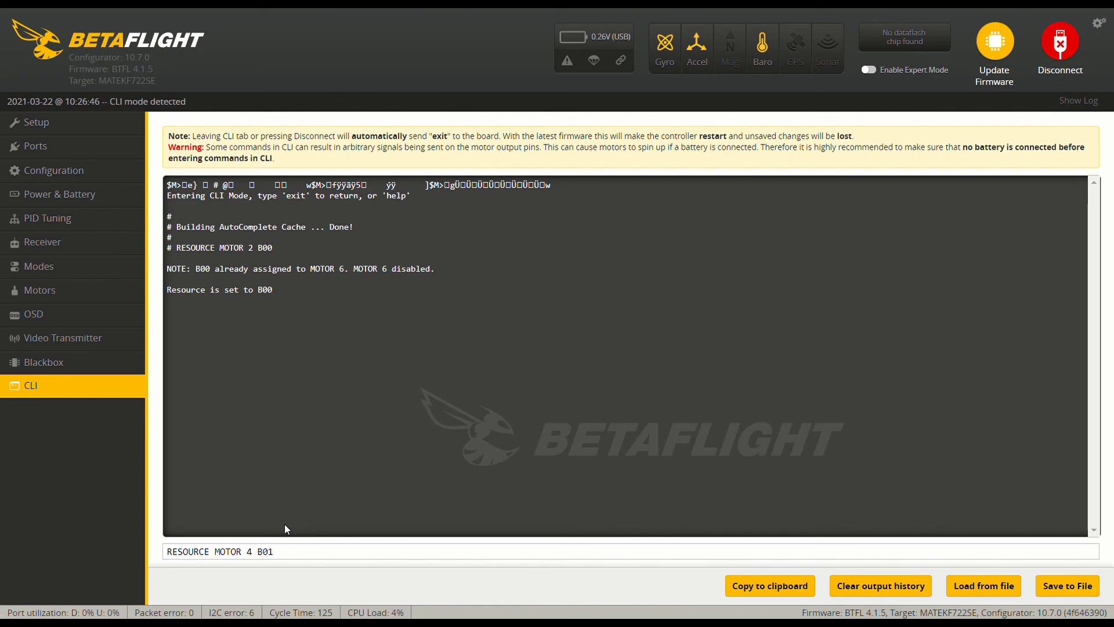
key(Return)
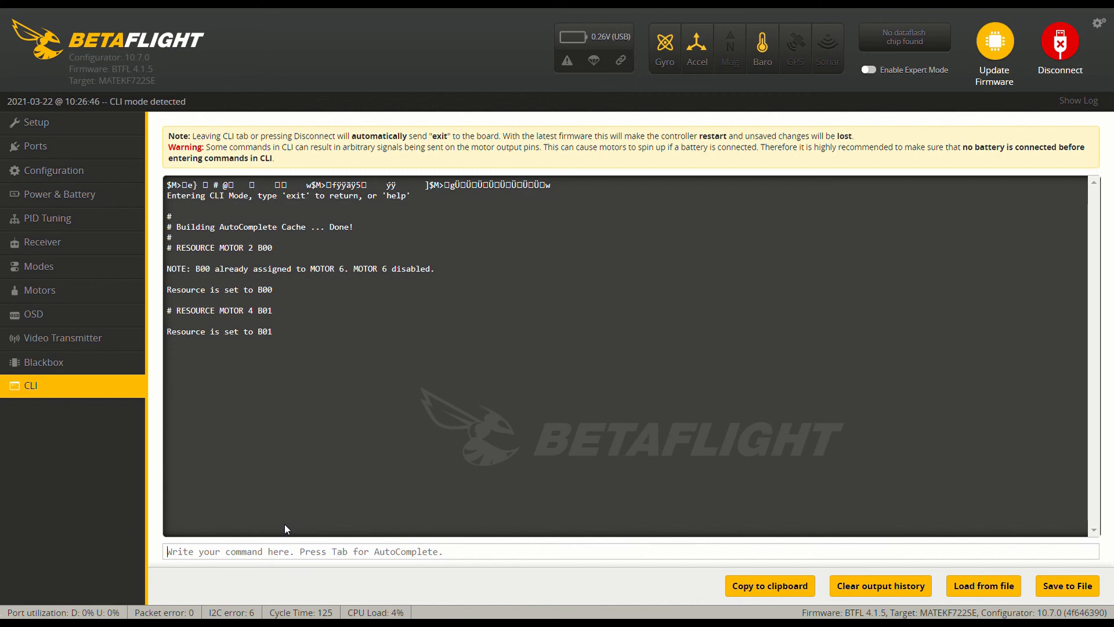
Step: Reassign motor 6 to pin A15 with the CLI command RESOURCE MOTOR 6 A15, and store the changes with SAVE
text(RESOURCE MOTOR 6 A15)
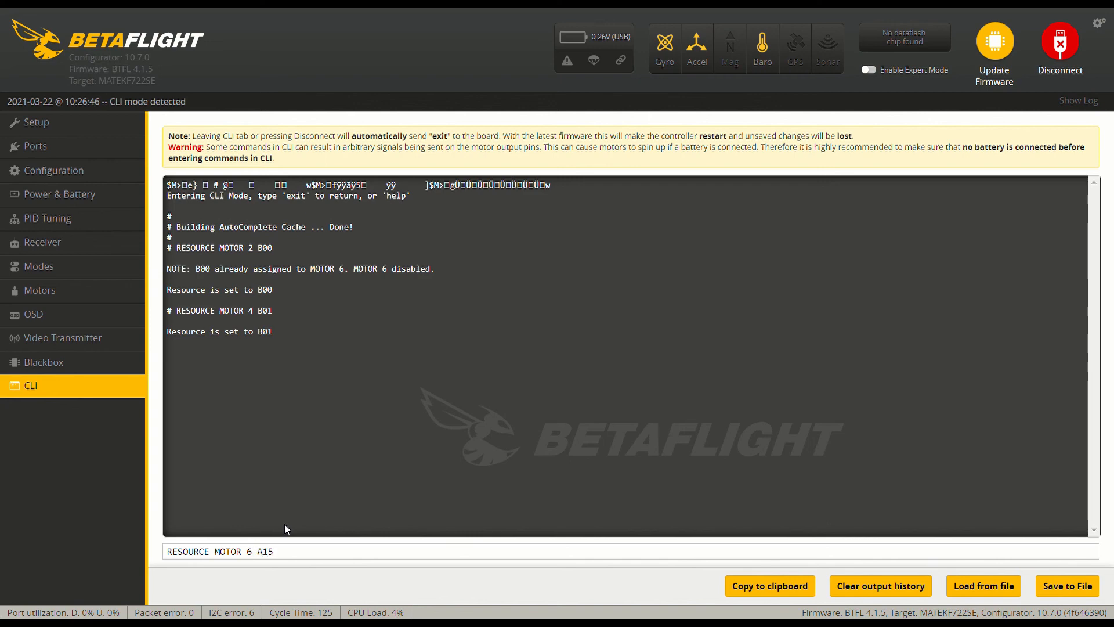
key(Return)
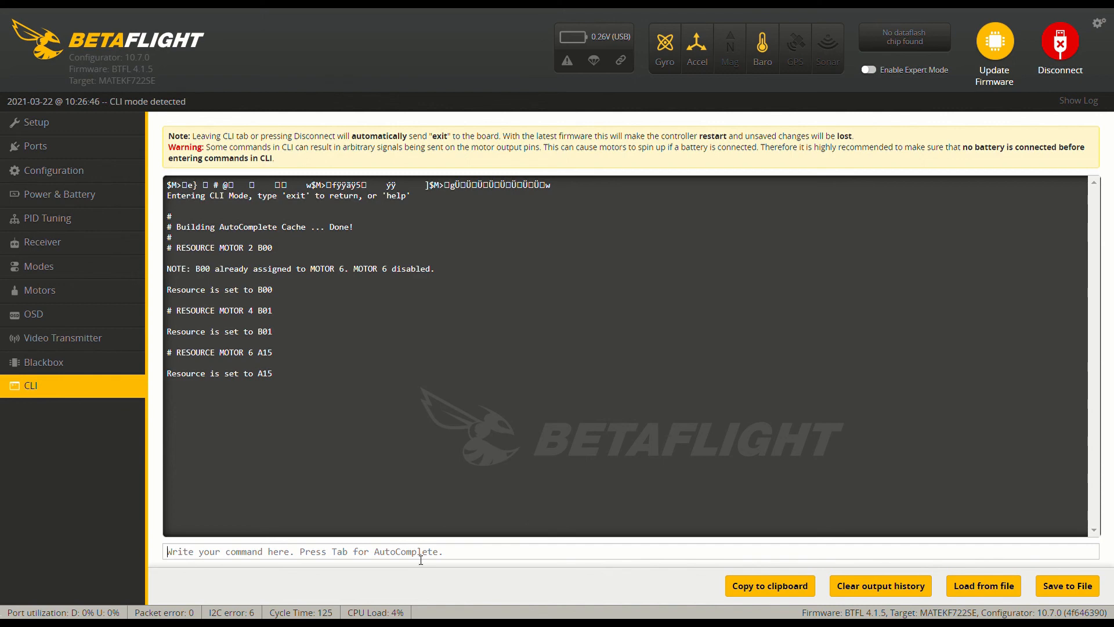
text(s)
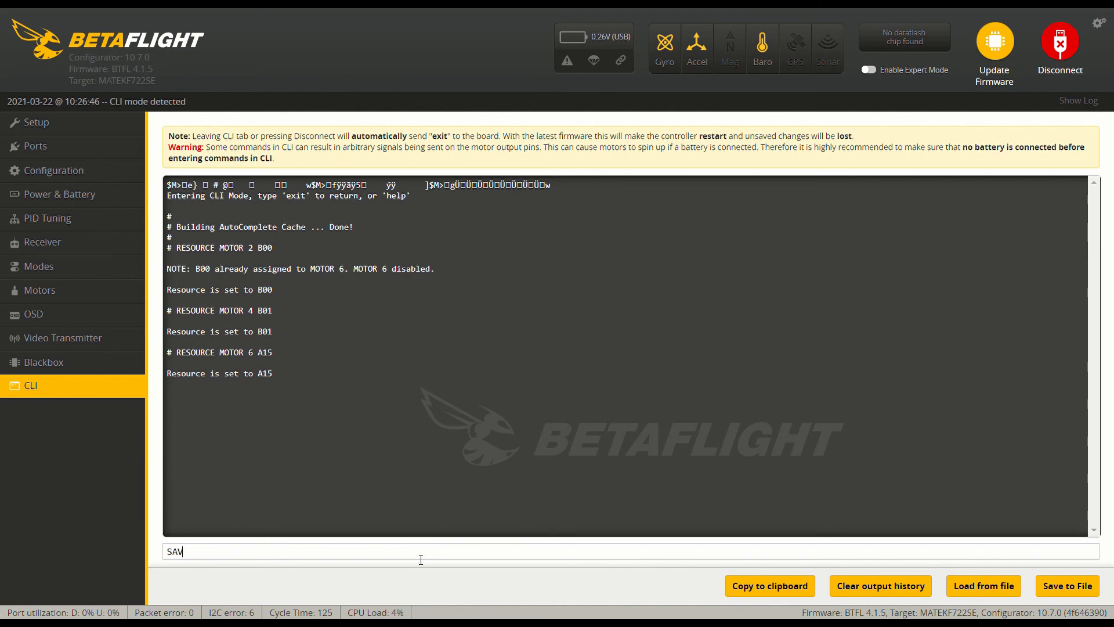
key(Return)
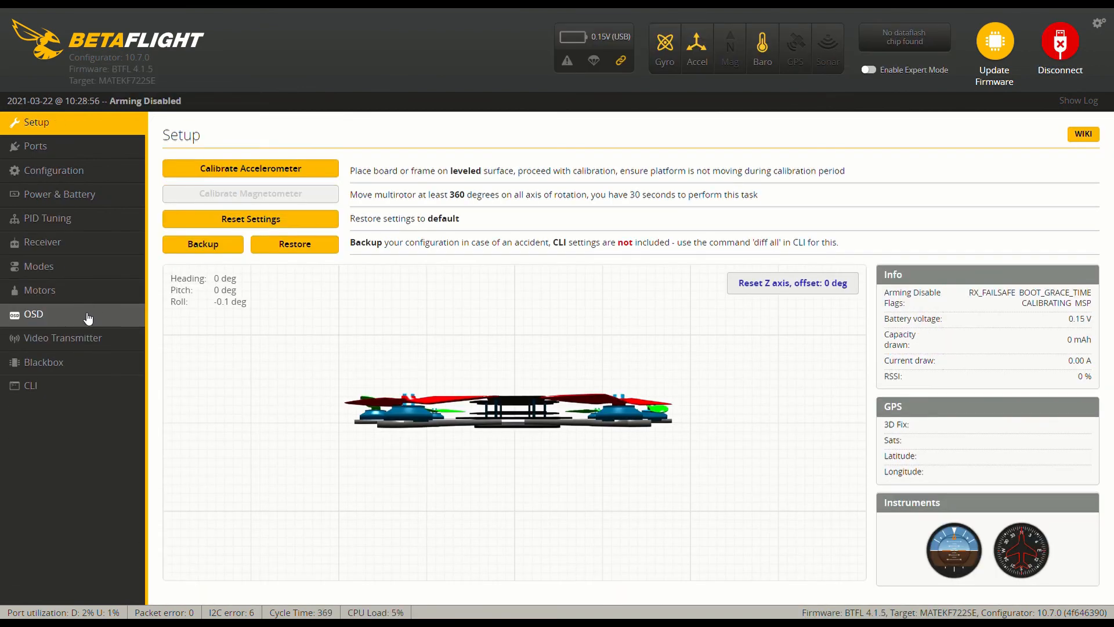
Step: Enable motor test mode and spin motors 1 to 6 one at a time to check their order, returning each to 1000
click(81, 291)
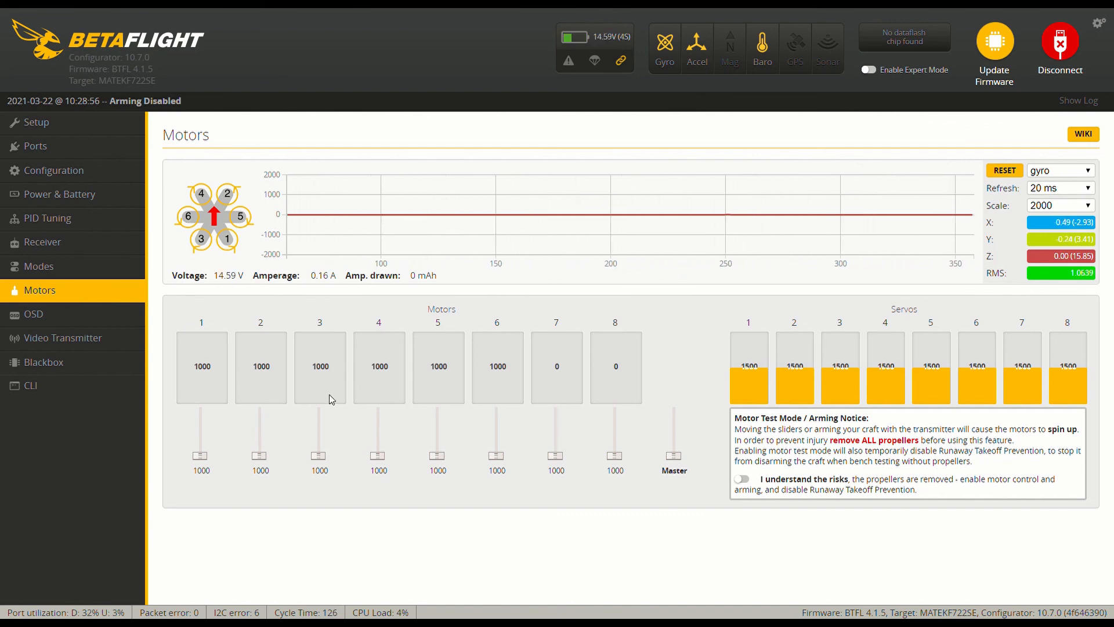
click(743, 483)
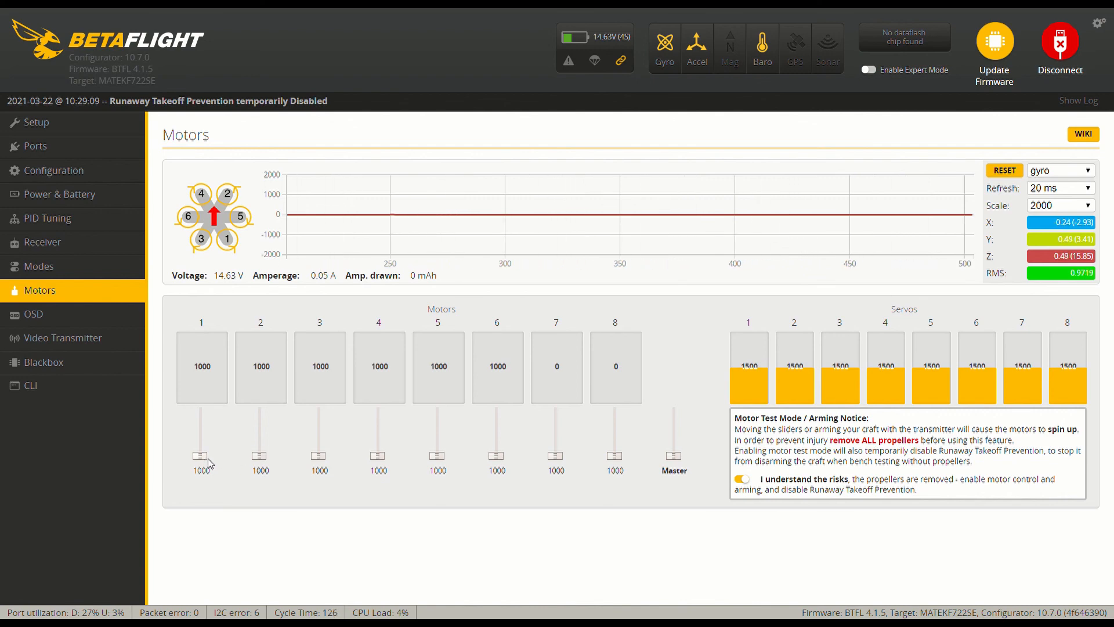
drag(208, 461, 199, 482)
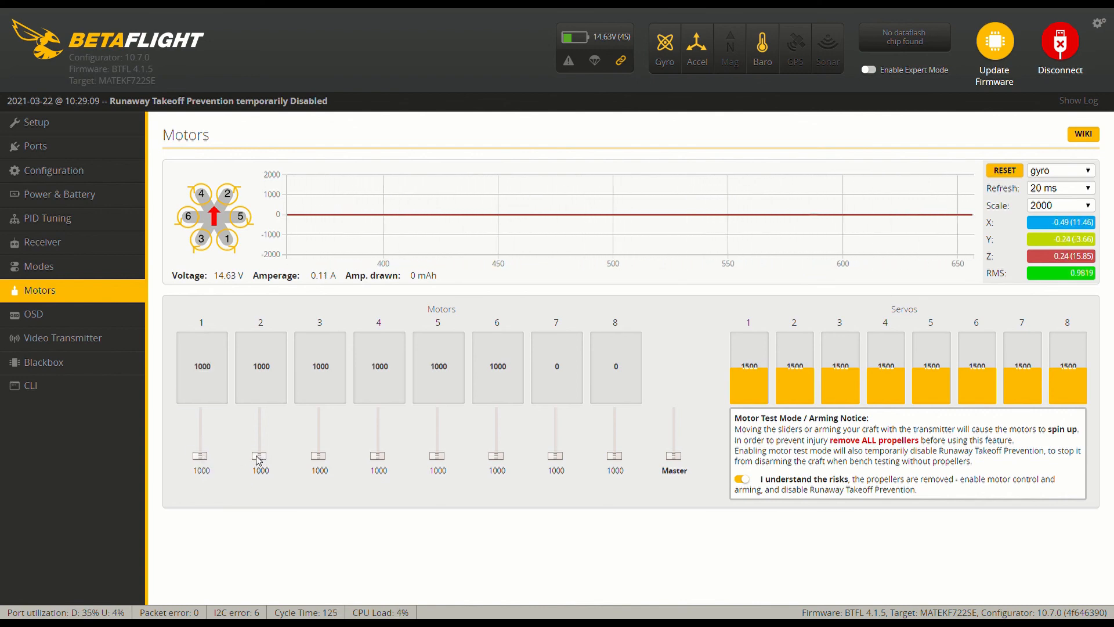
drag(259, 456, 259, 503)
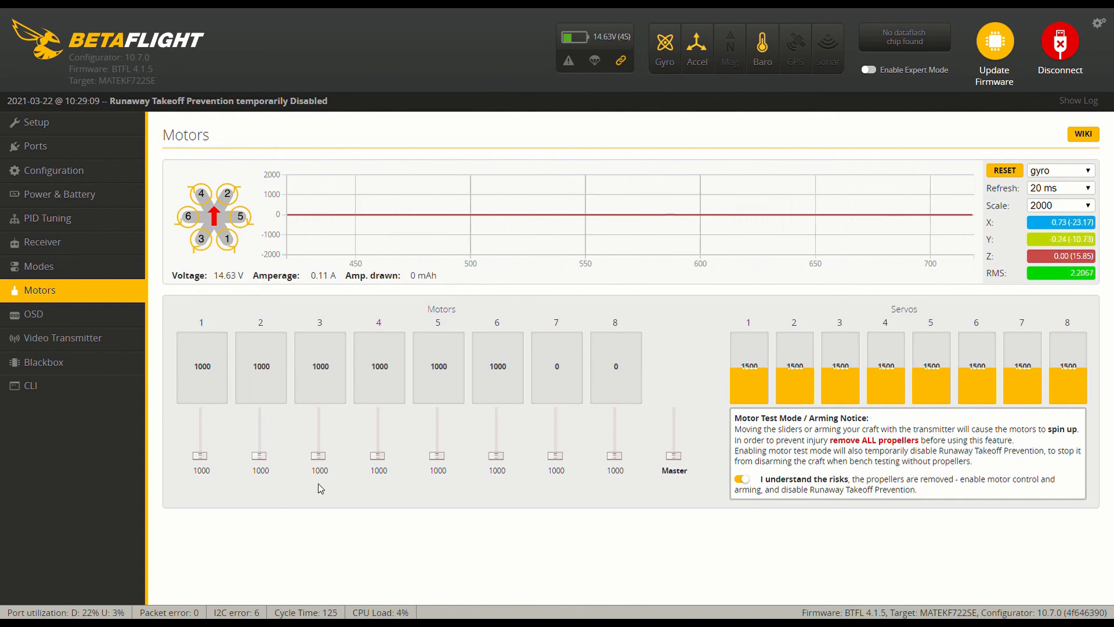
drag(321, 457, 331, 486)
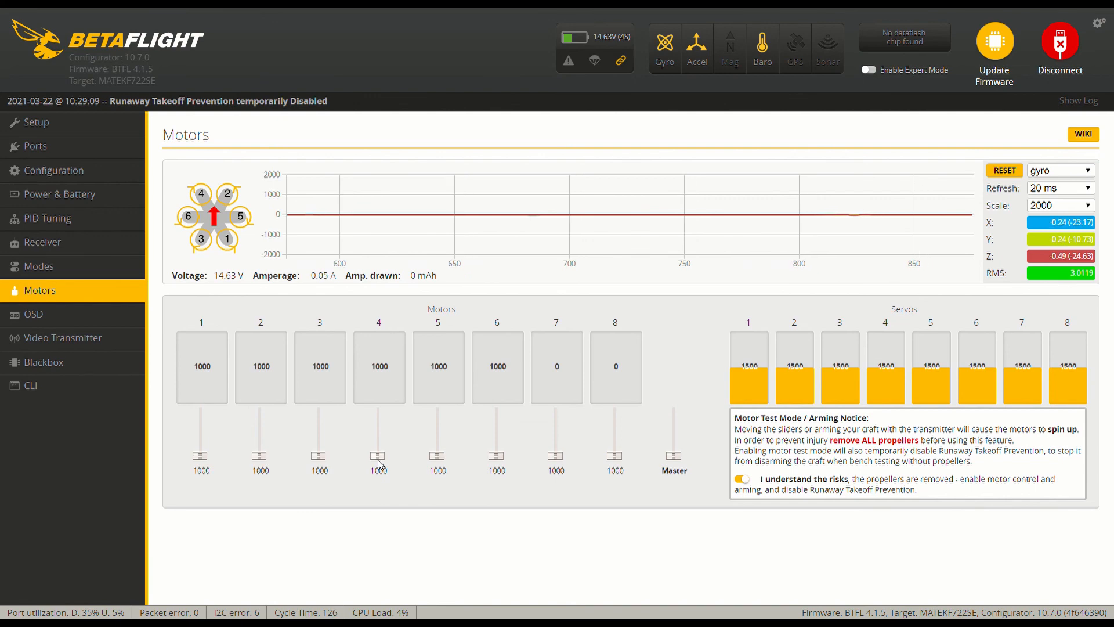
drag(378, 456, 484, 509)
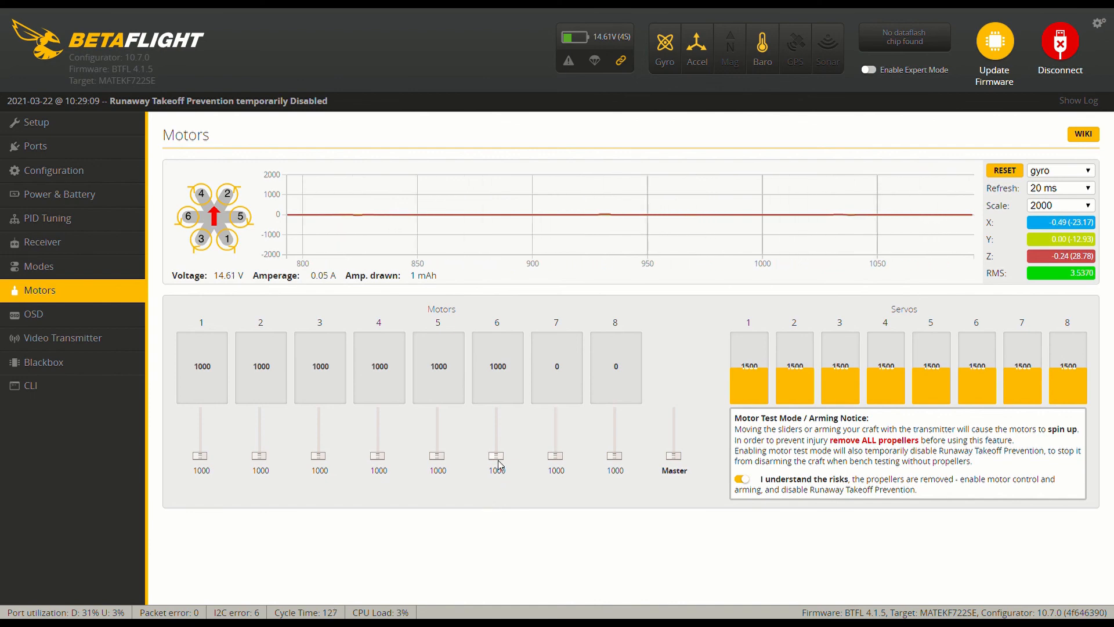
drag(496, 456, 497, 487)
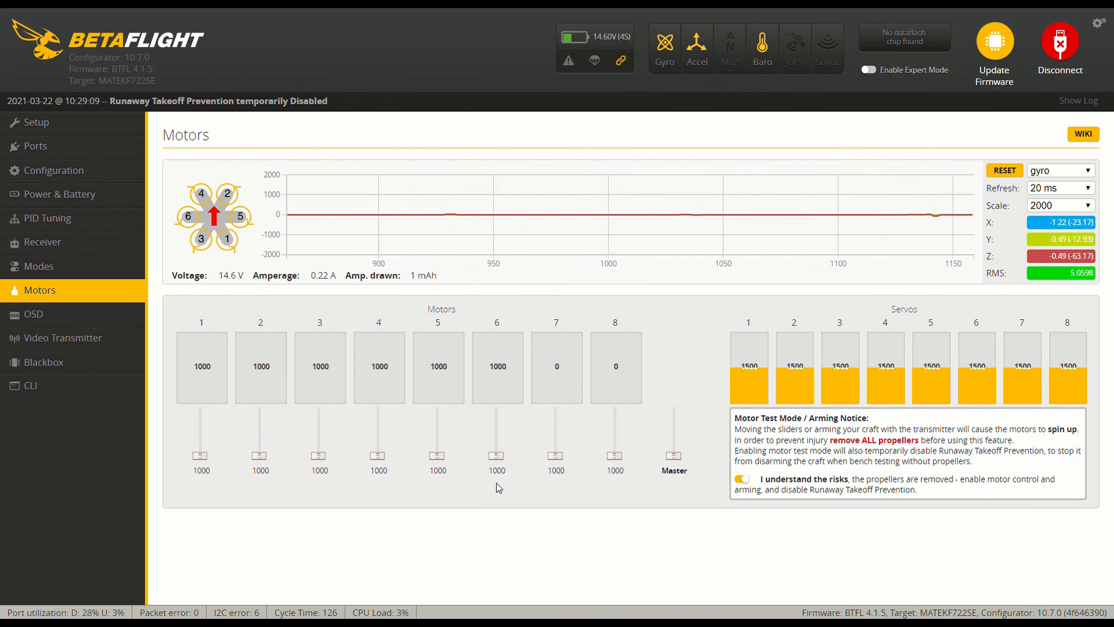